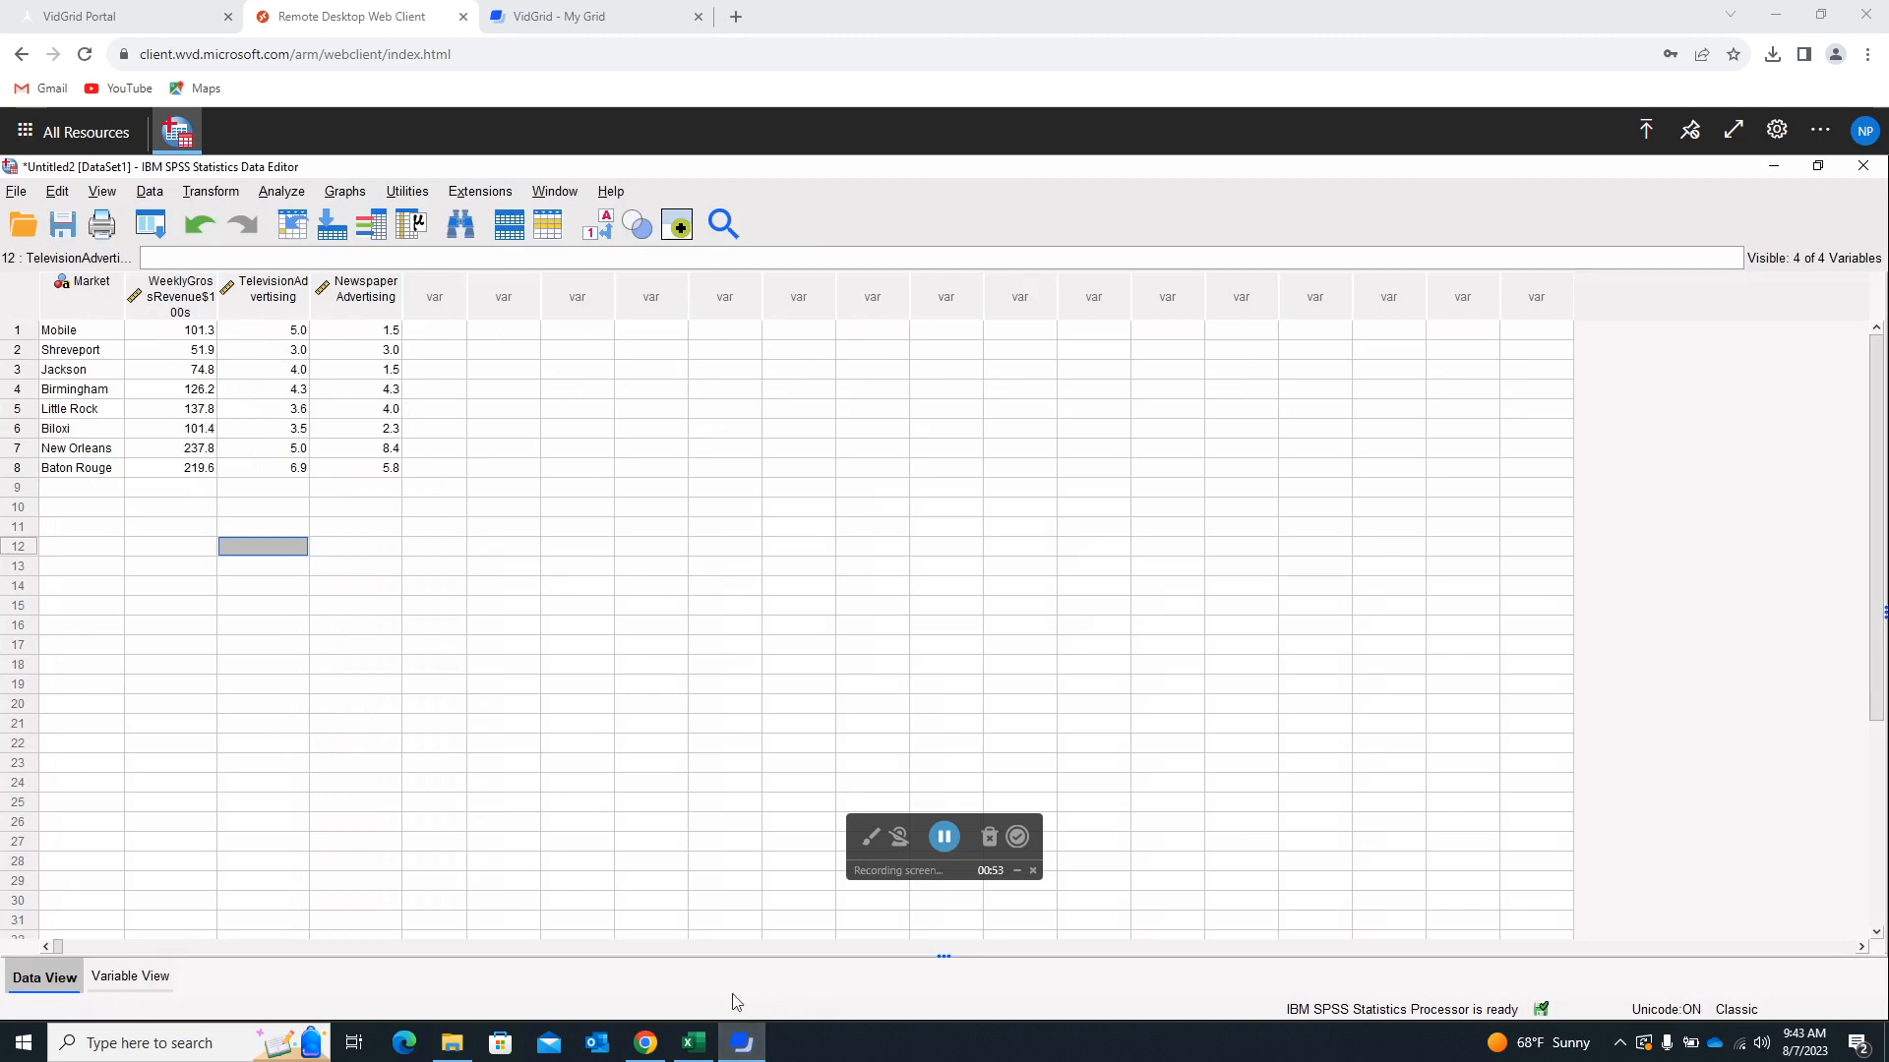
Check the source data in Excel, return to SPSS and start a Linear Regression with Weekly Gross Revenue as the dependent variable.
{"action": "left_click", "coordinate": [693, 1042]}
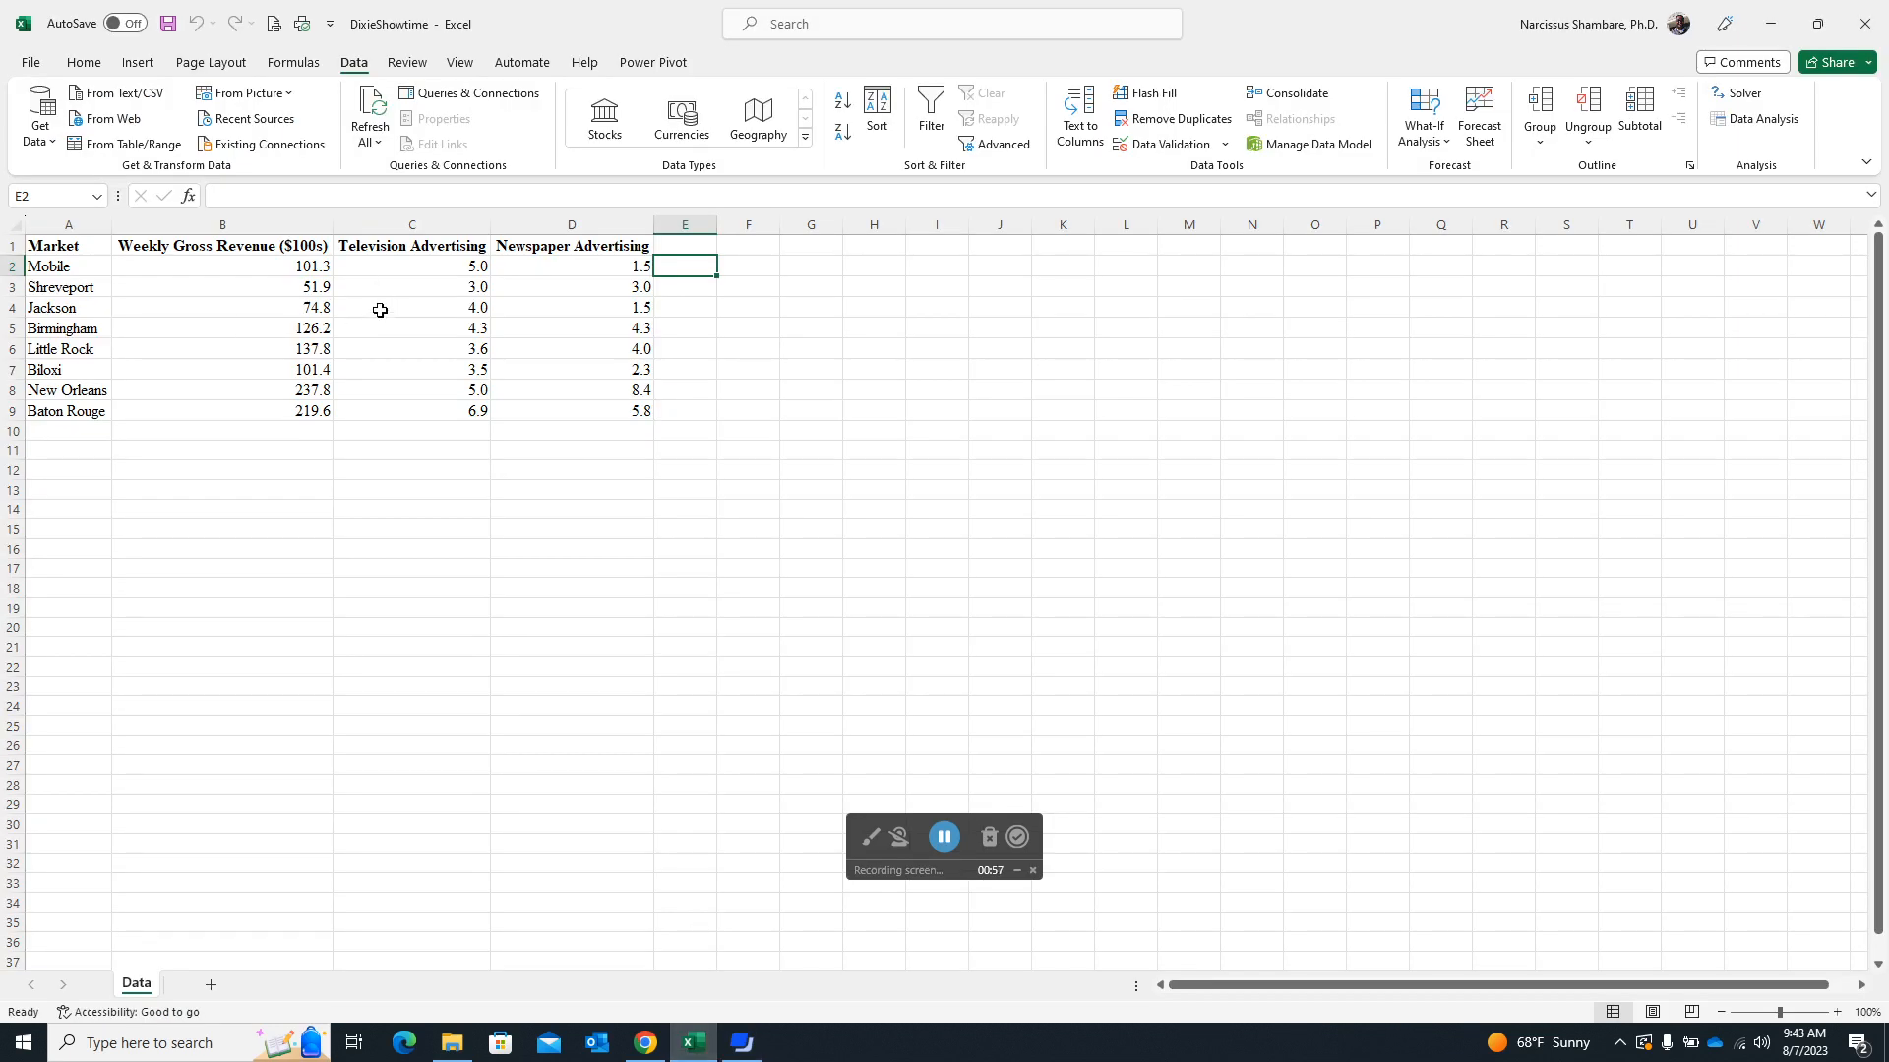
{"action": "left_click", "coordinate": [649, 1045]}
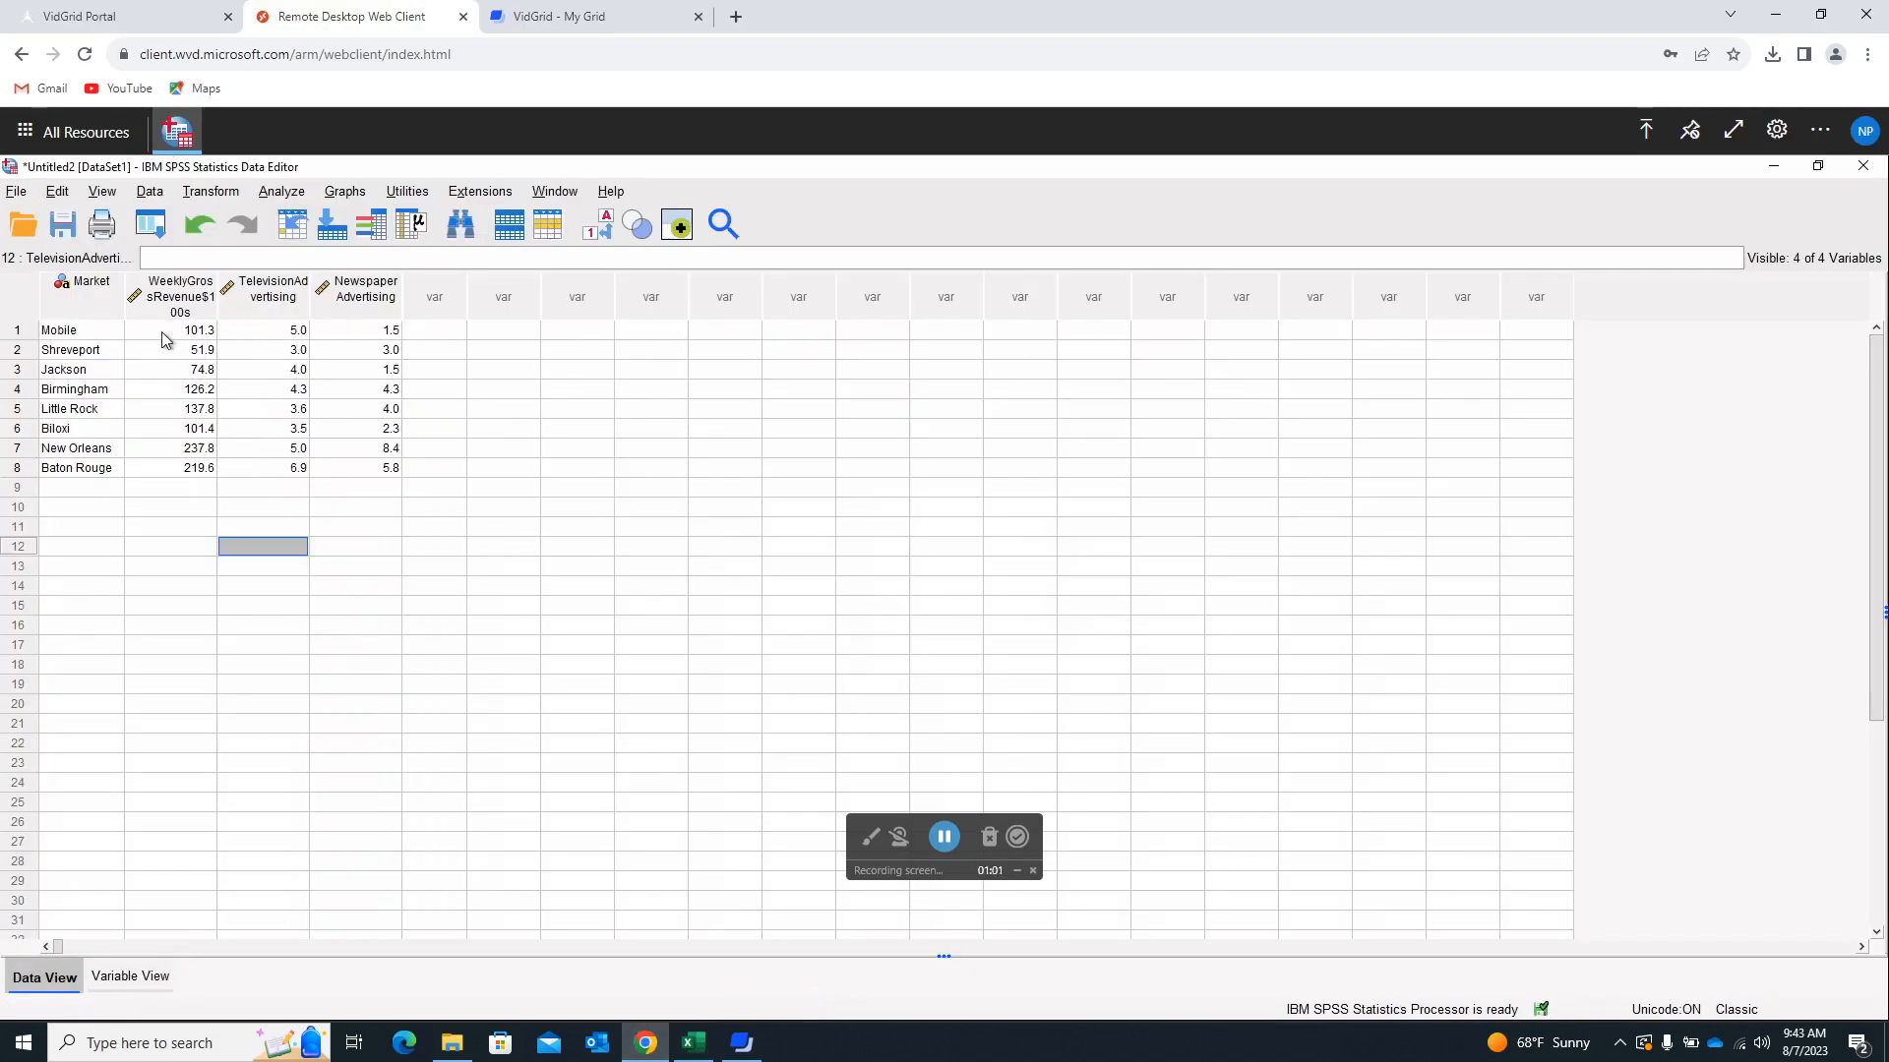
{"action": "left_click", "coordinate": [285, 193]}
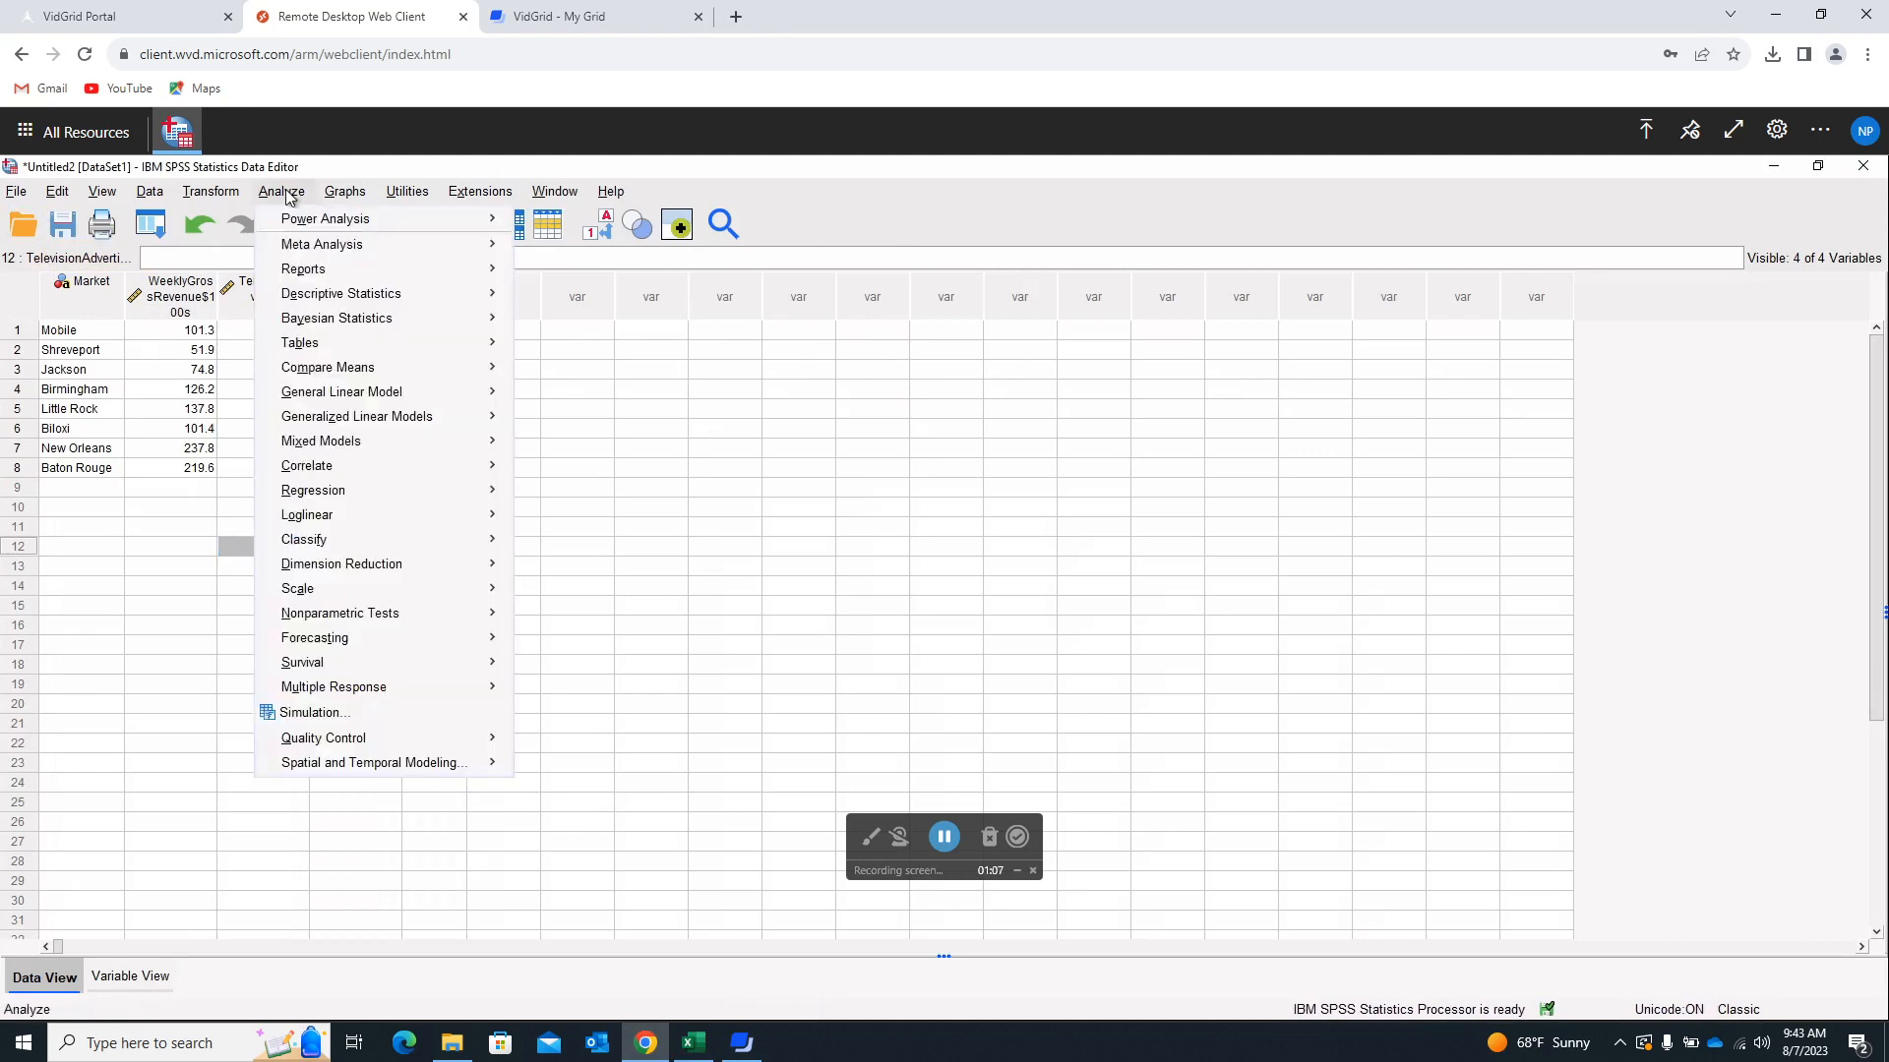
{"action": "mouse_move", "coordinate": [326, 295]}
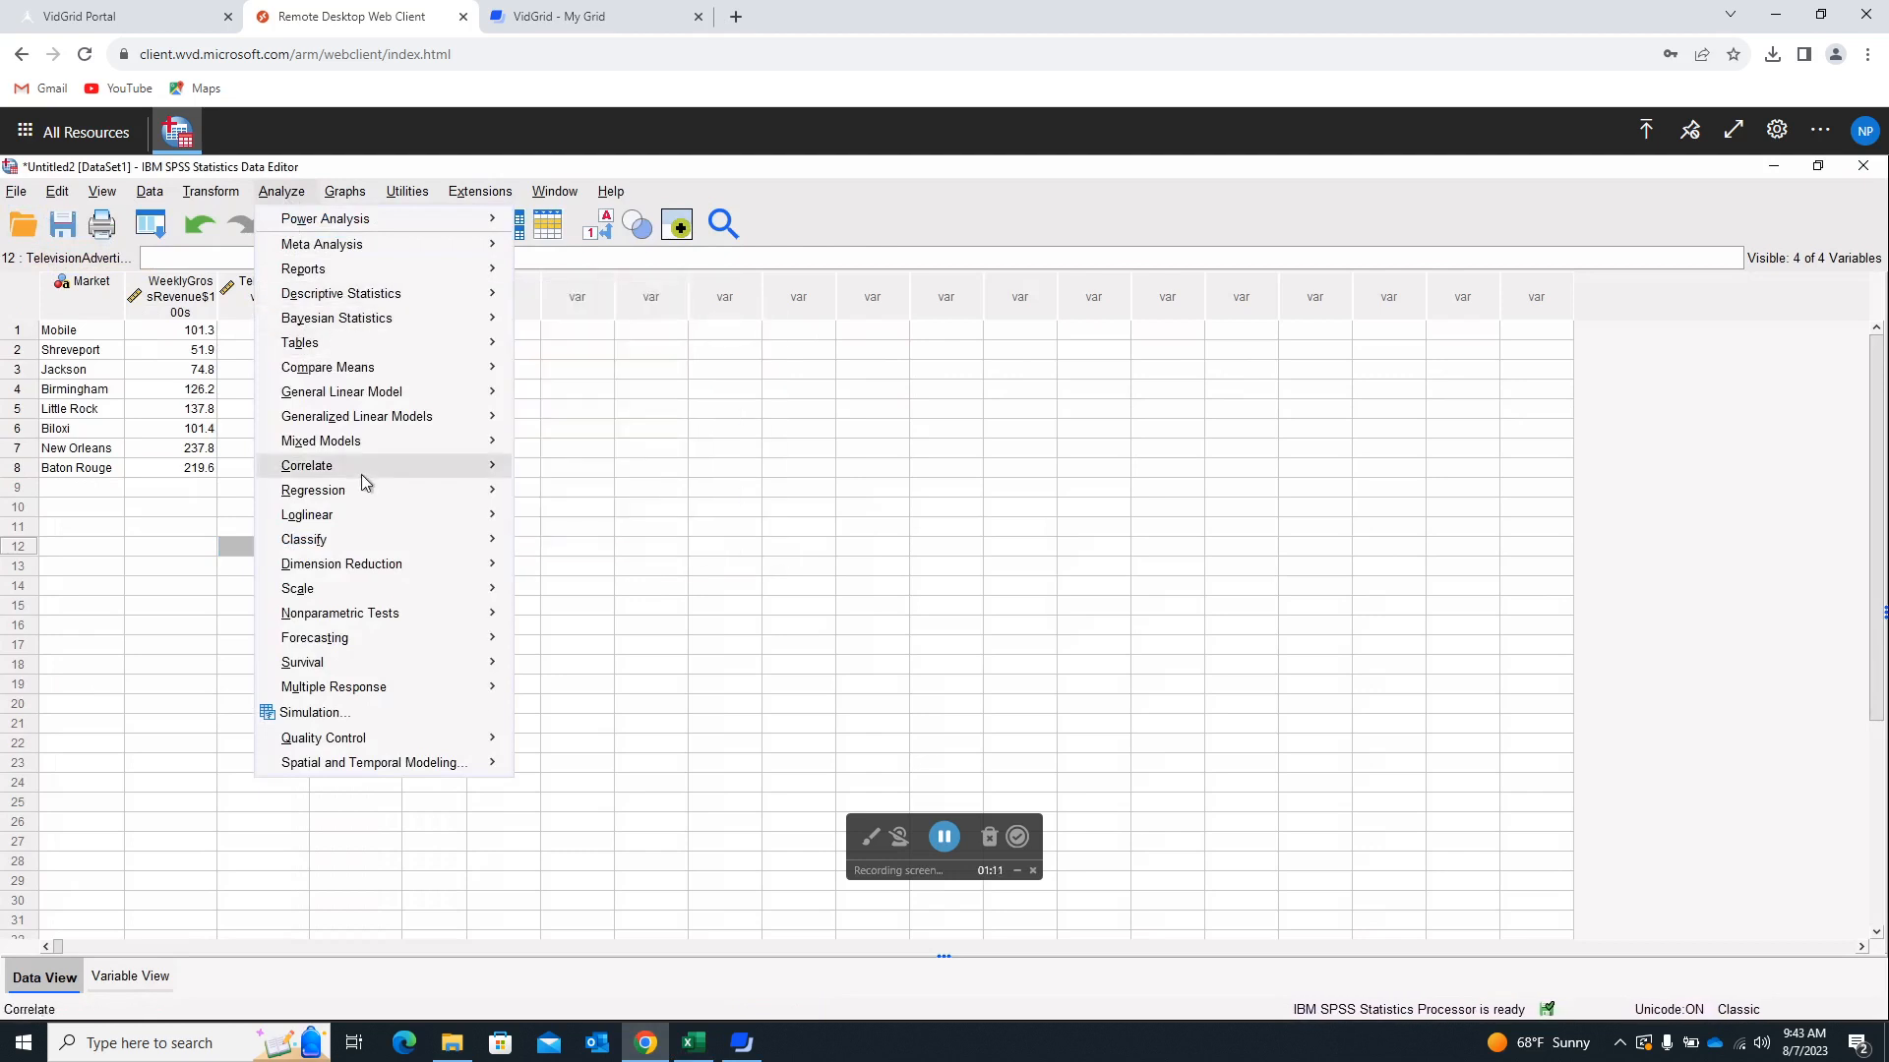
{"action": "mouse_move", "coordinate": [371, 495]}
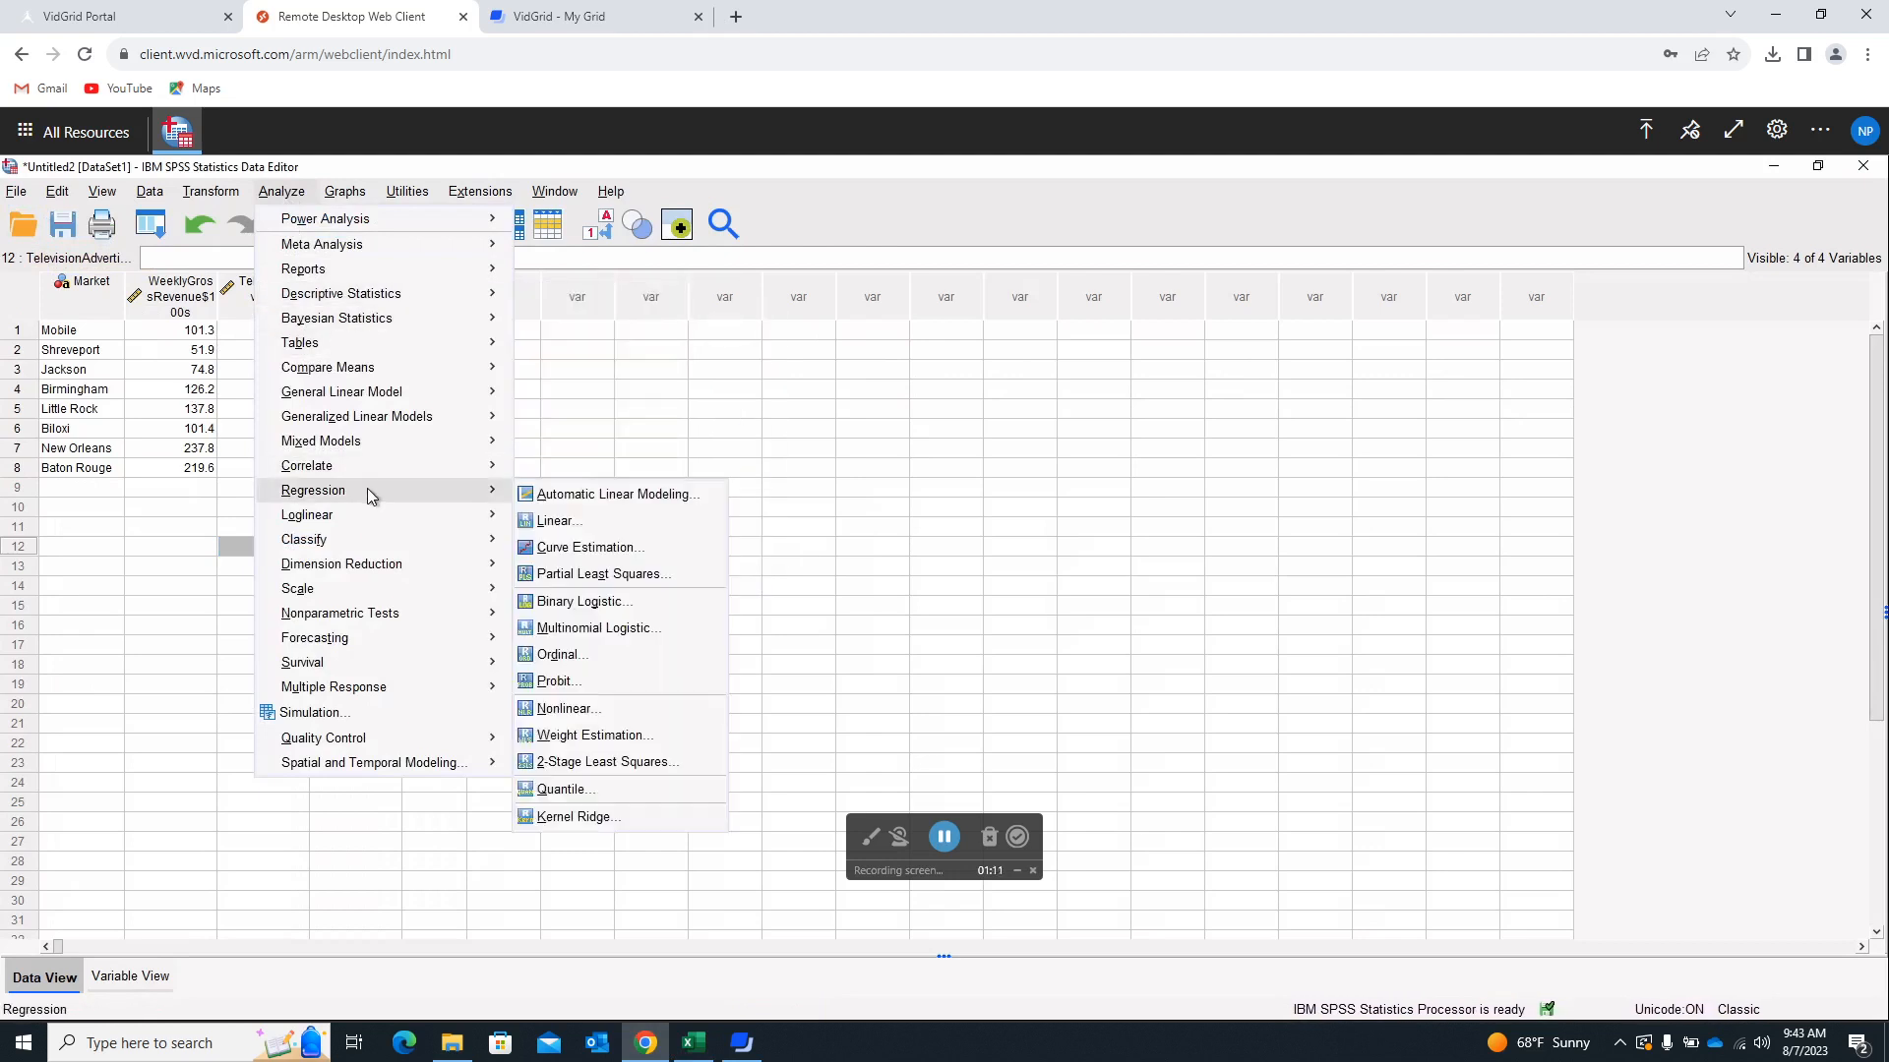
{"action": "left_click", "coordinate": [569, 522]}
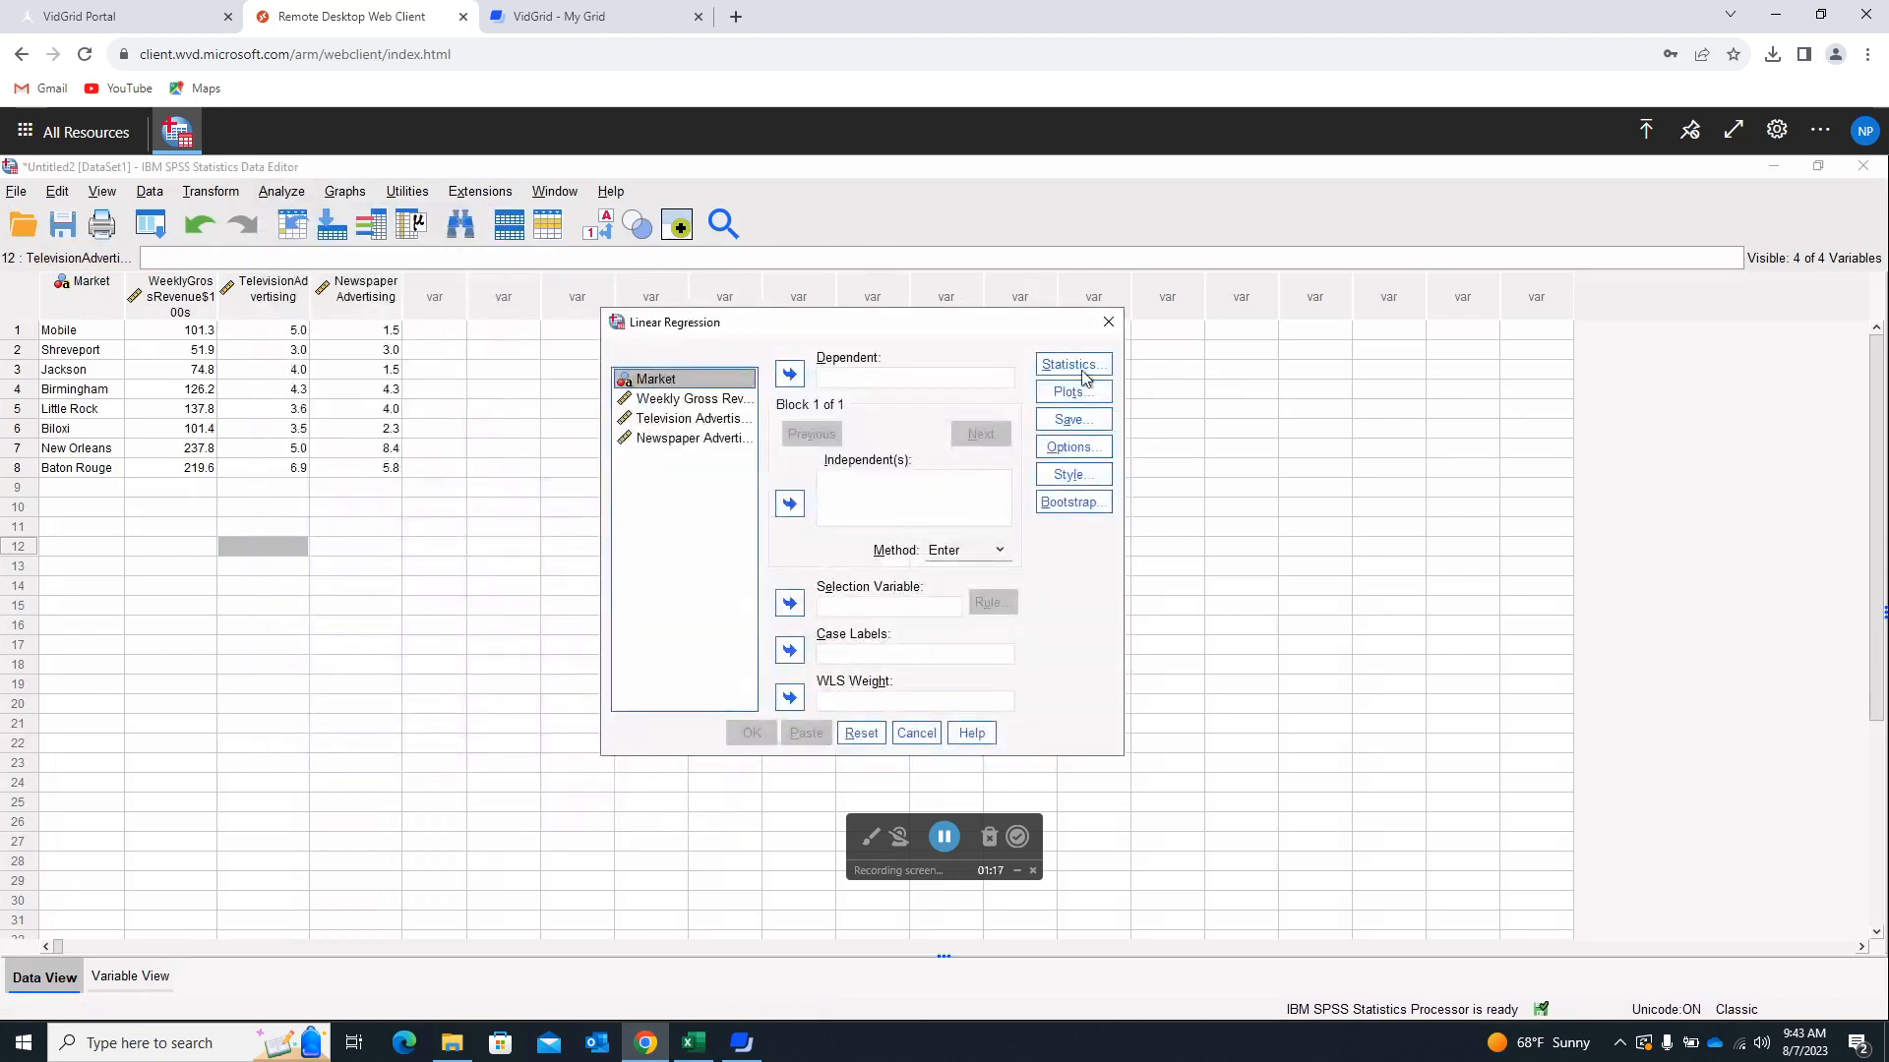
{"action": "left_click_drag", "start_coordinate": [987, 311], "coordinate": [1019, 270]}
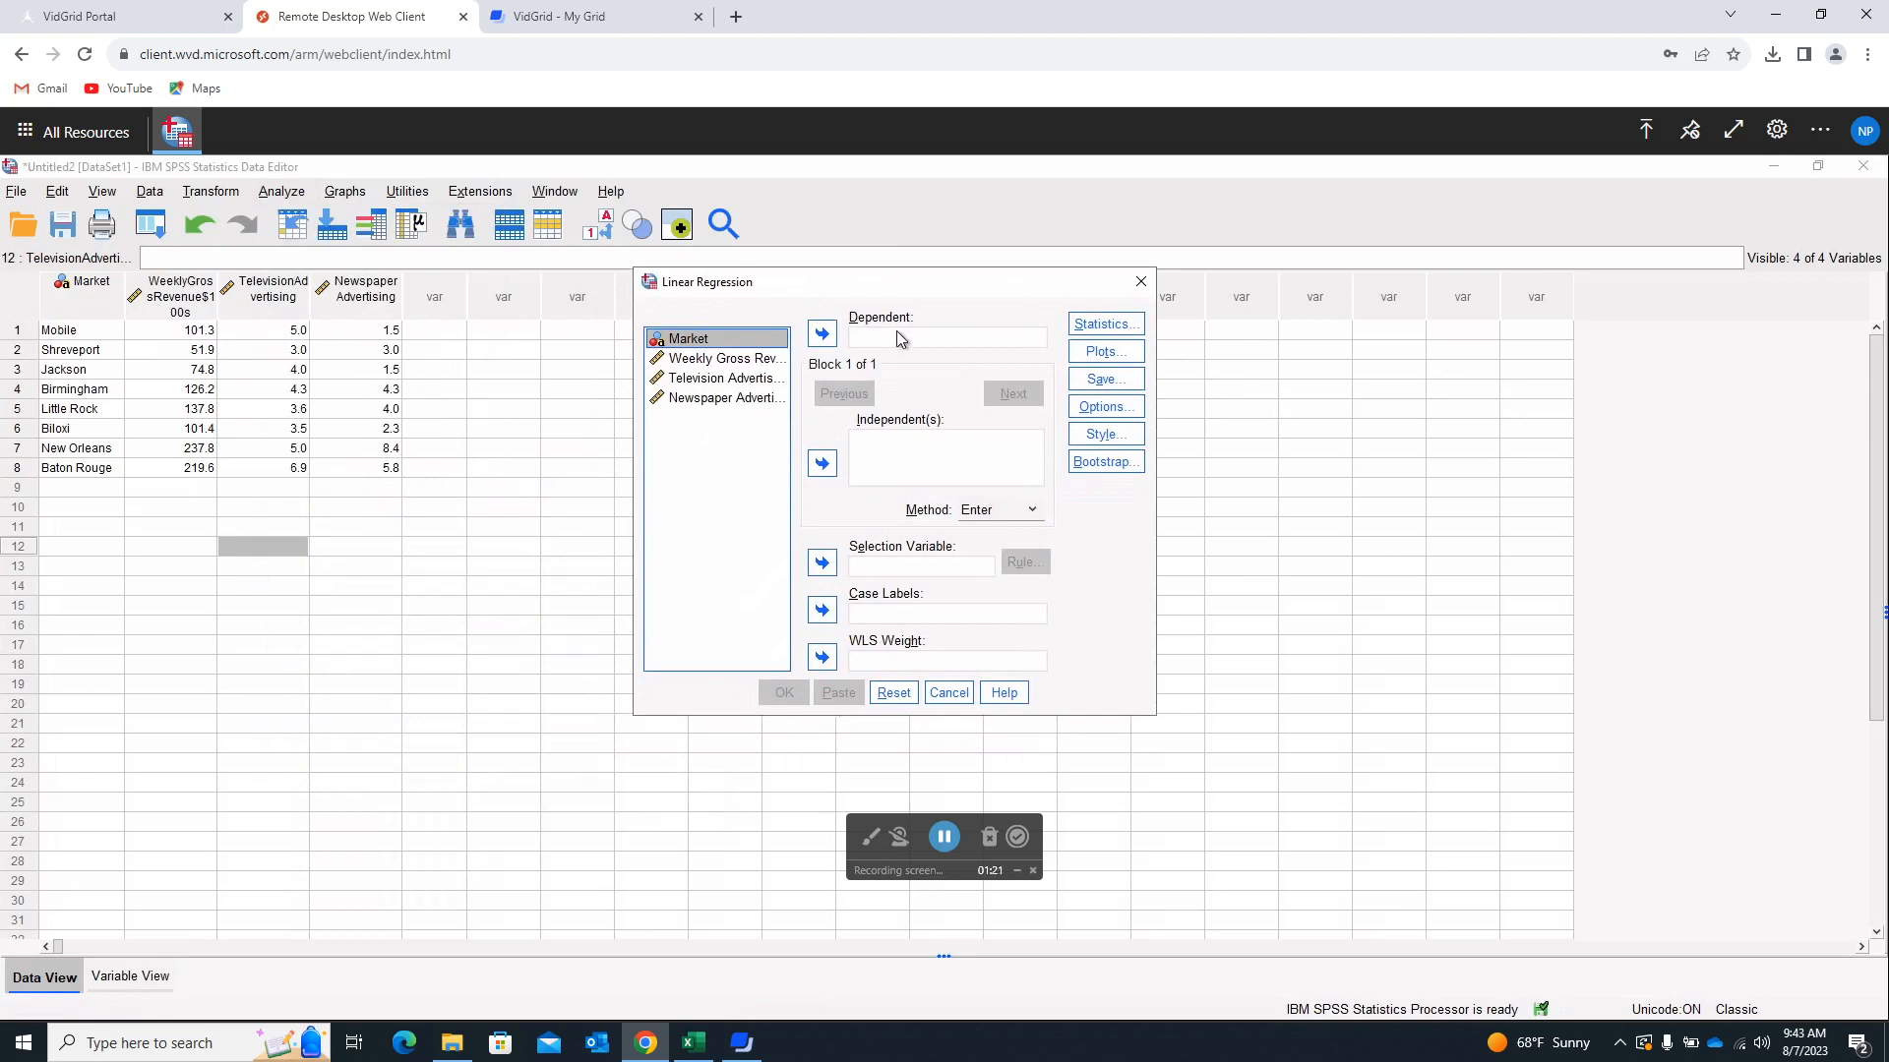
{"action": "left_click", "coordinate": [738, 364]}
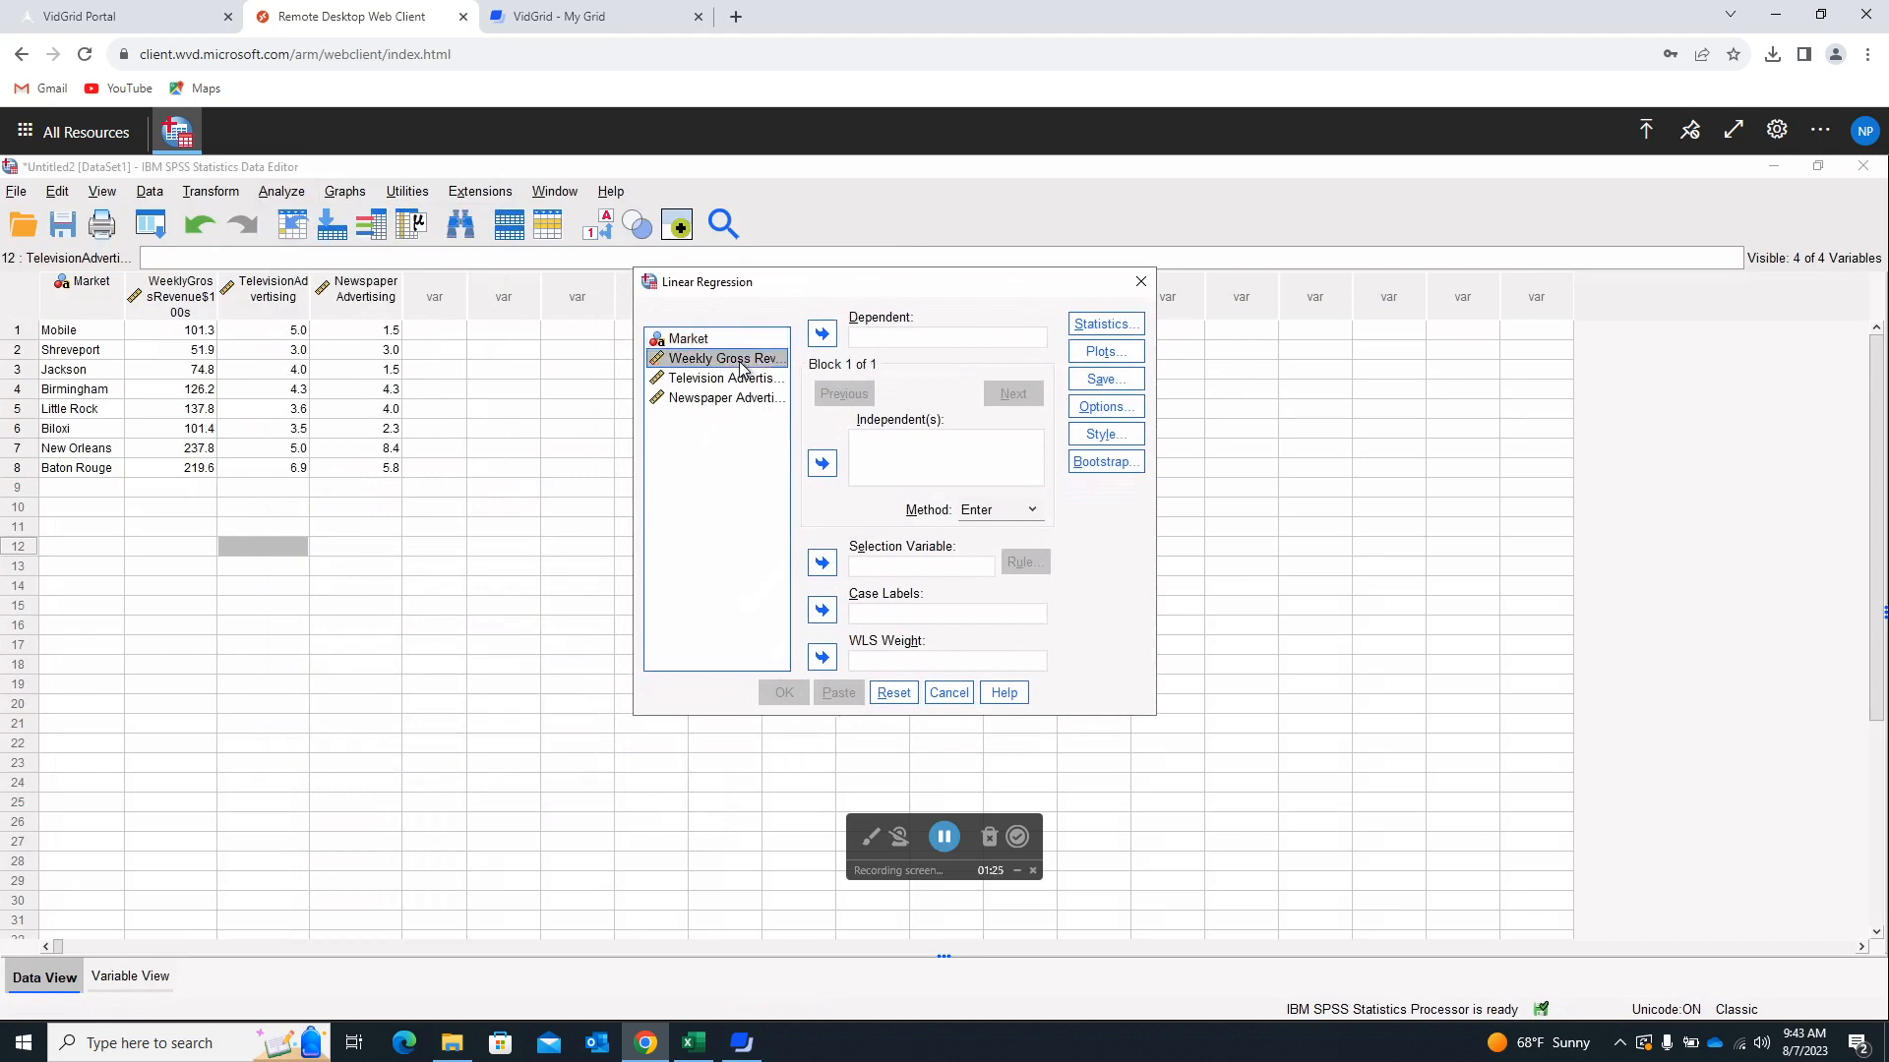
{"action": "left_click", "coordinate": [822, 335]}
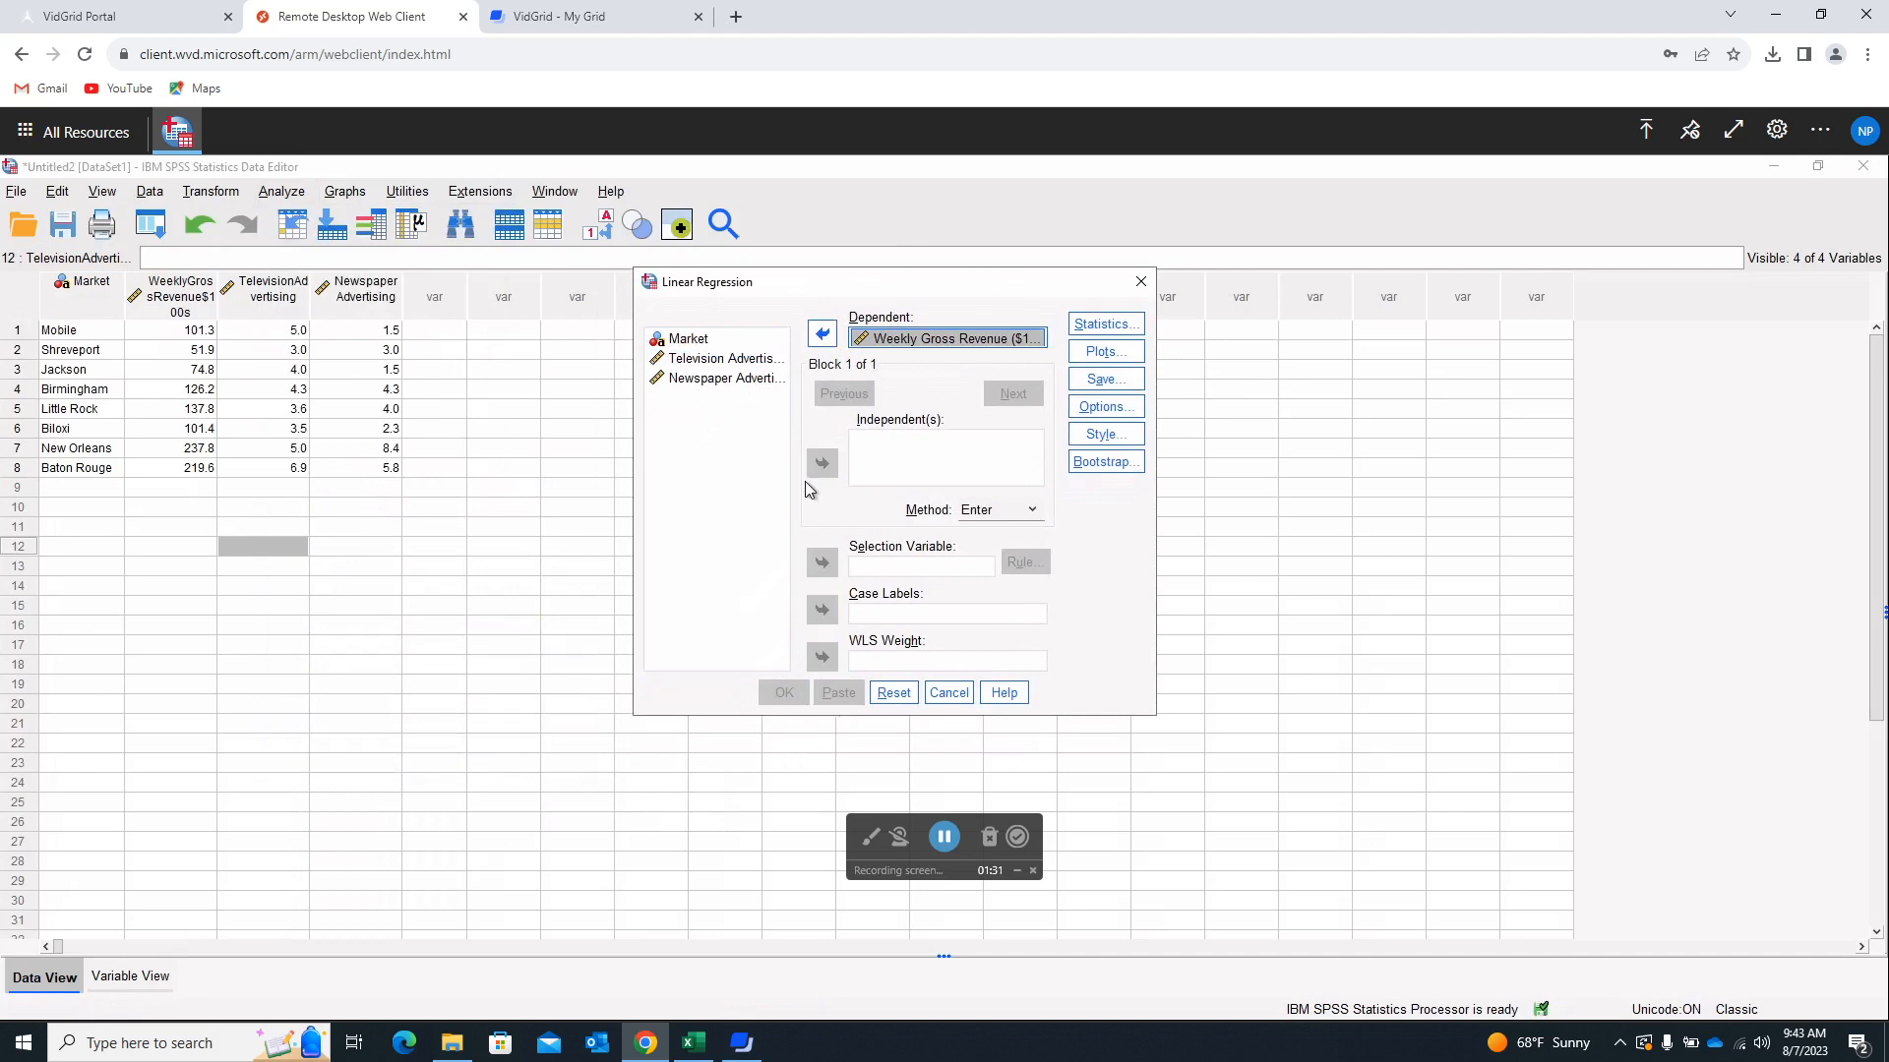
Add Television Advertising and Newspaper Advertising as the independent variables of the regression.
{"action": "left_click", "coordinate": [728, 358]}
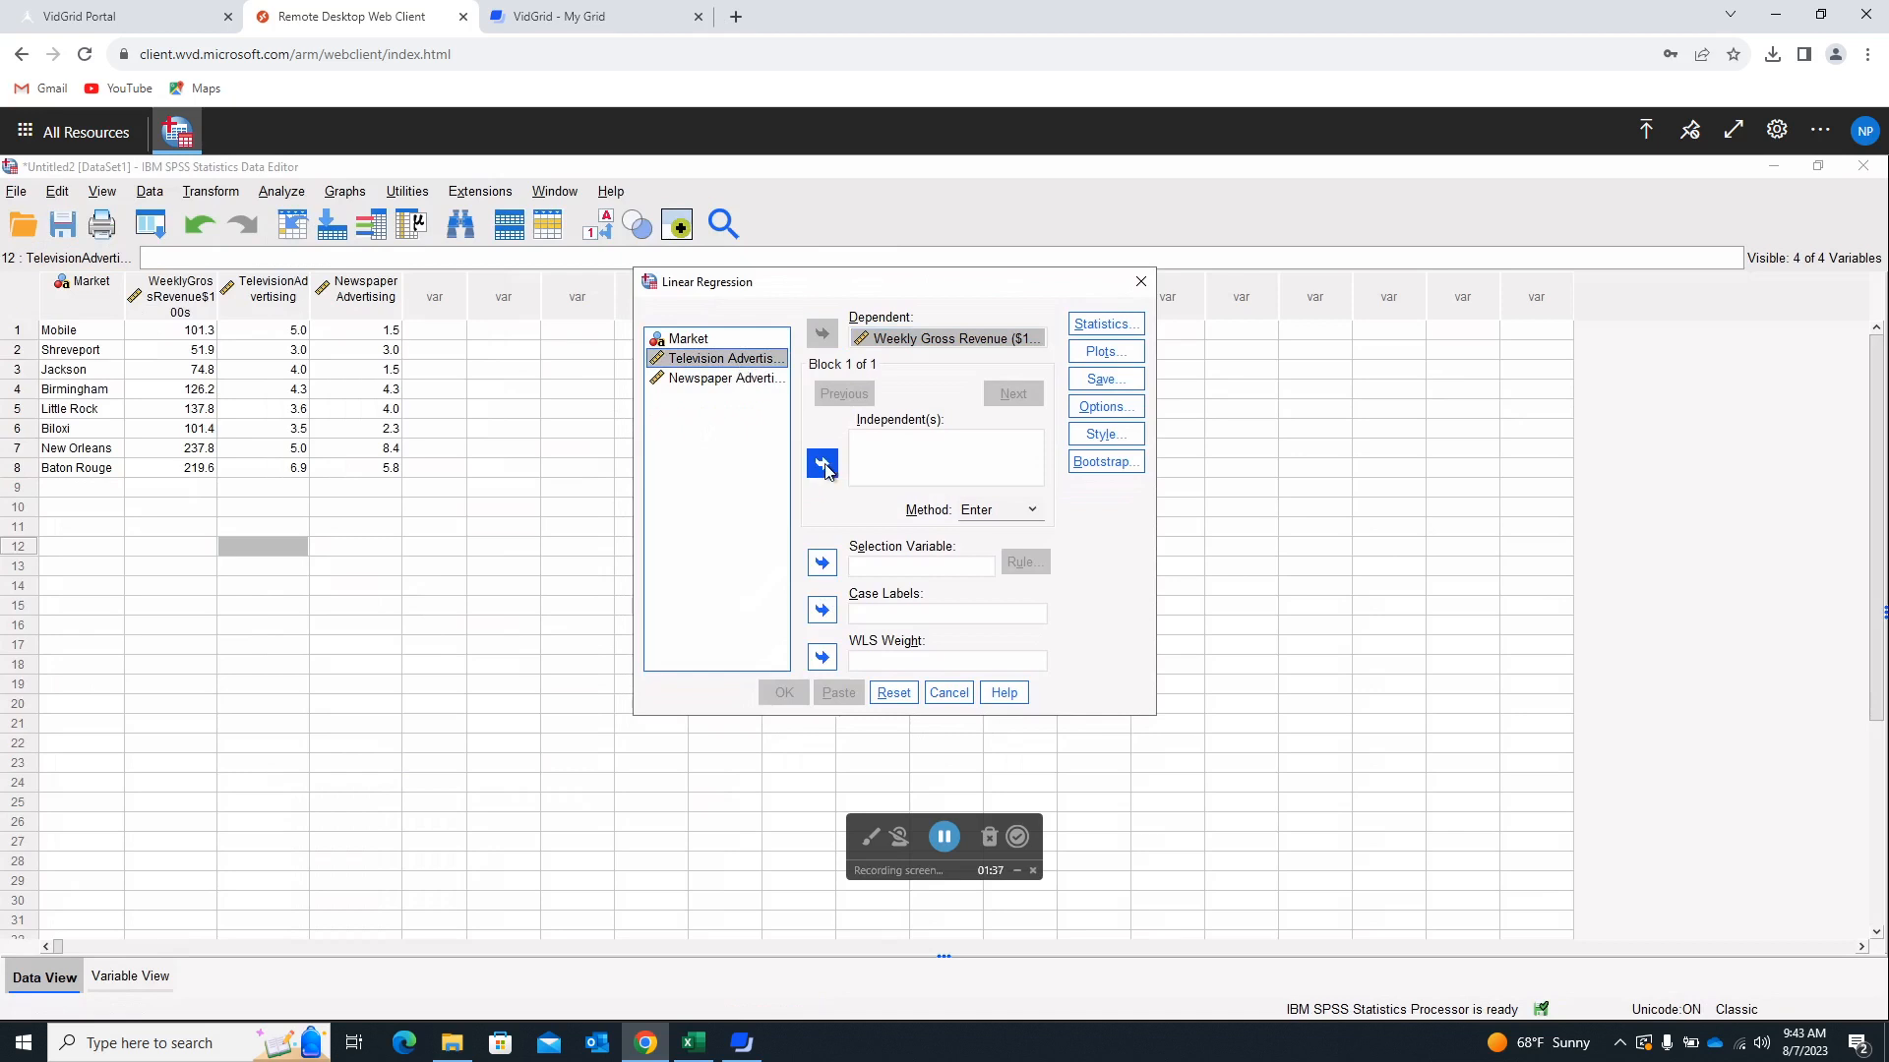
{"action": "left_click", "coordinate": [823, 463]}
{"action": "left_click", "coordinate": [744, 378]}
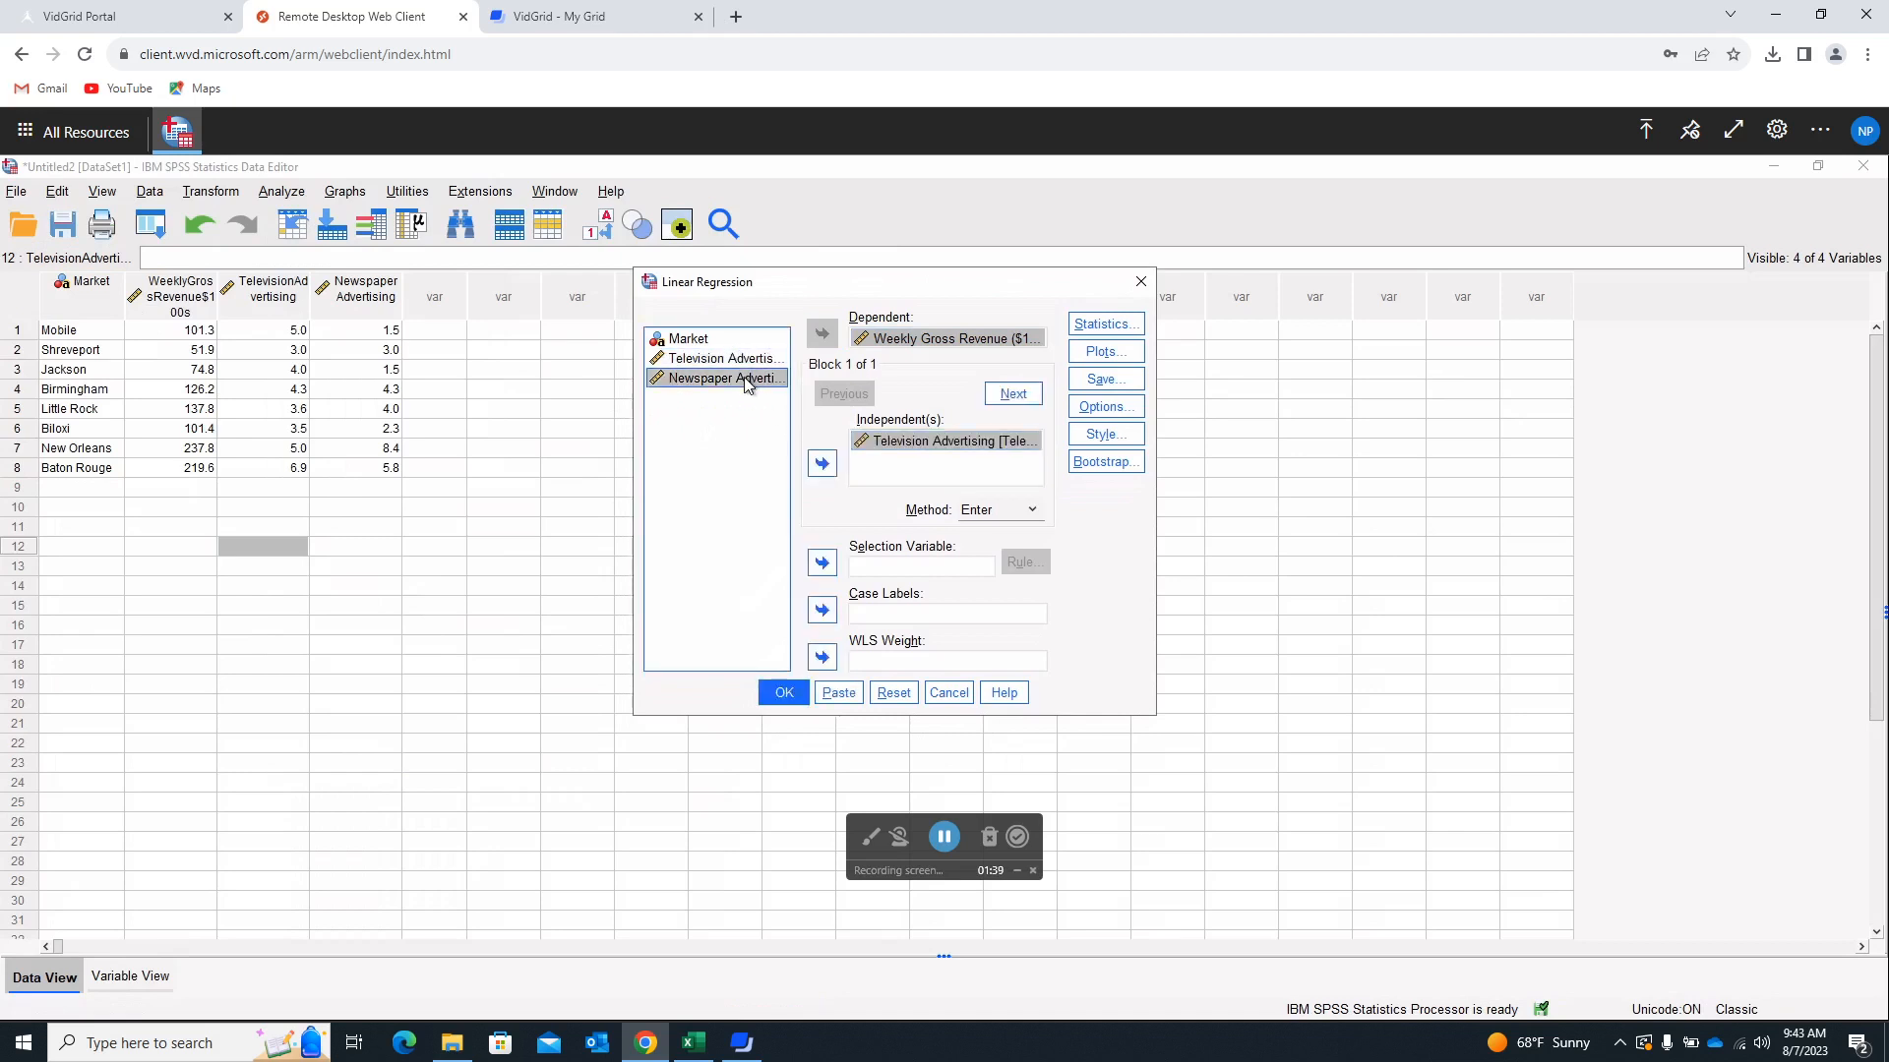
{"action": "left_click", "coordinate": [822, 463]}
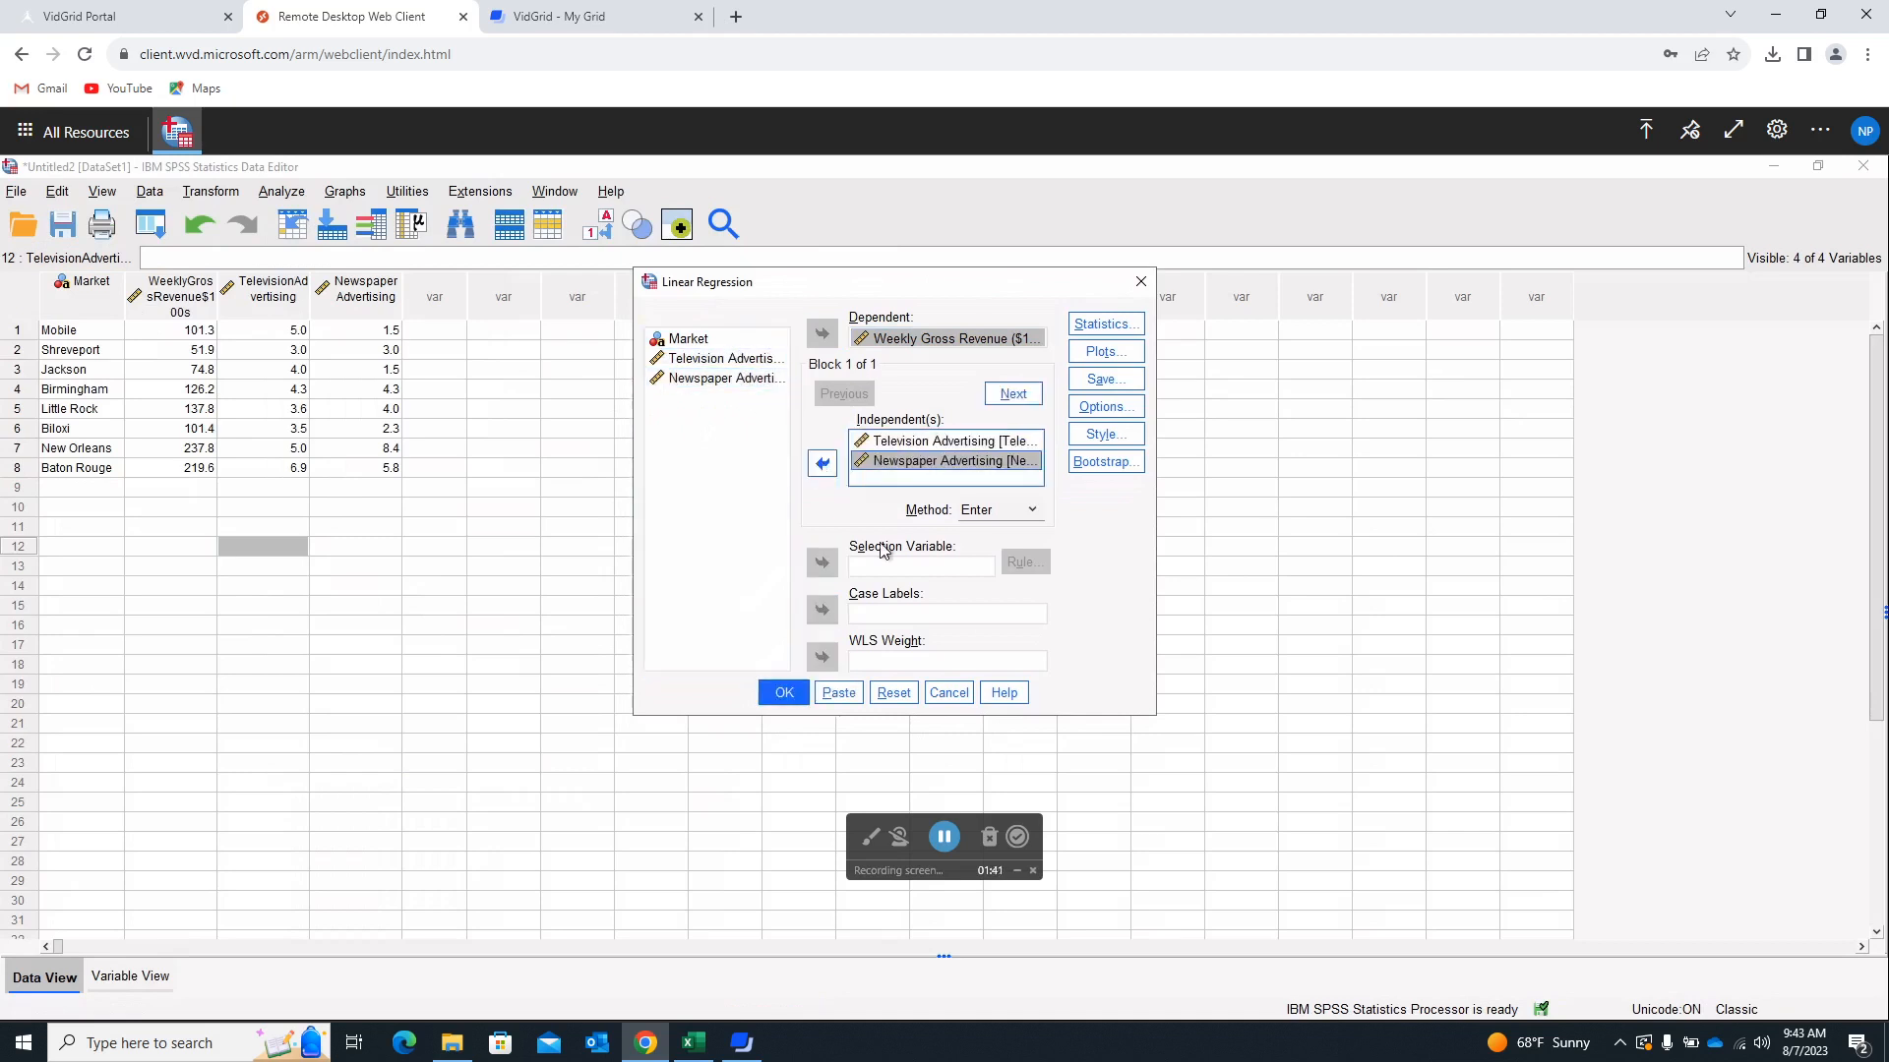
Review the regression's statistics options without changing them and run the linear regression.
{"action": "left_click", "coordinate": [1104, 327]}
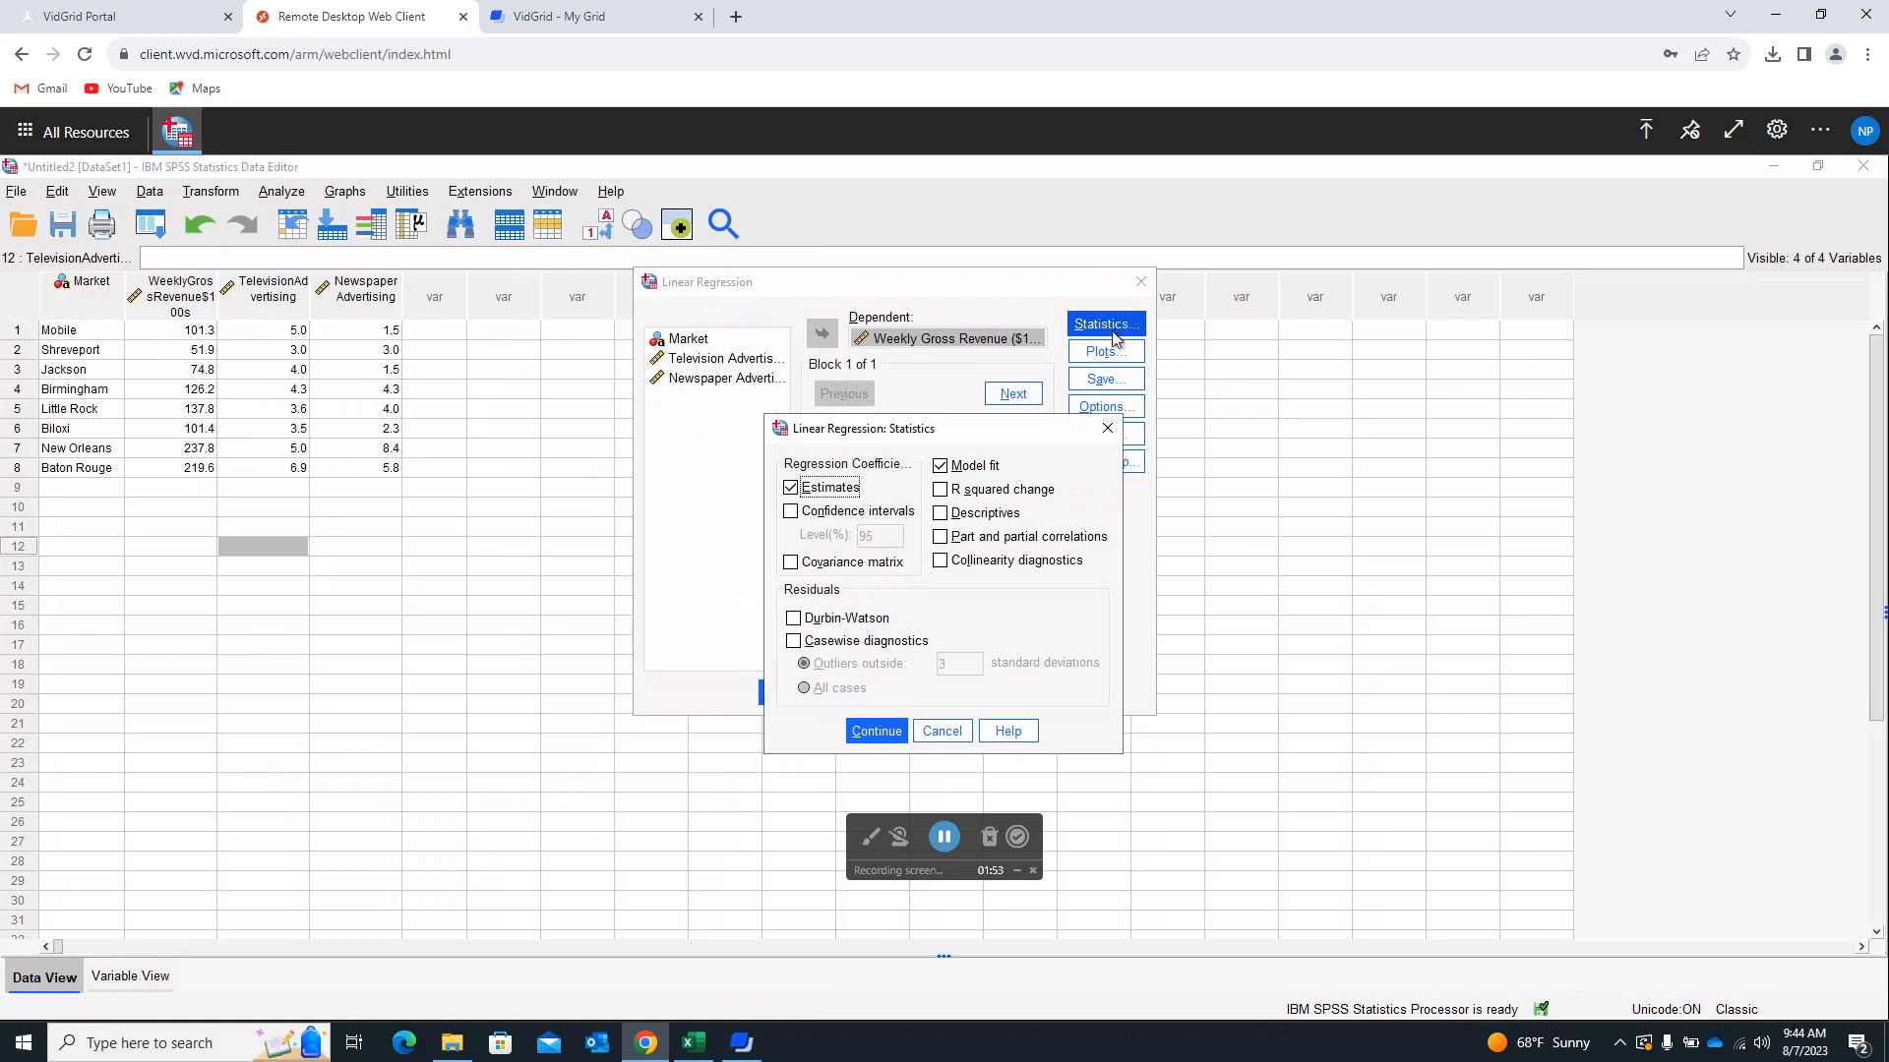
{"action": "left_click", "coordinate": [940, 734]}
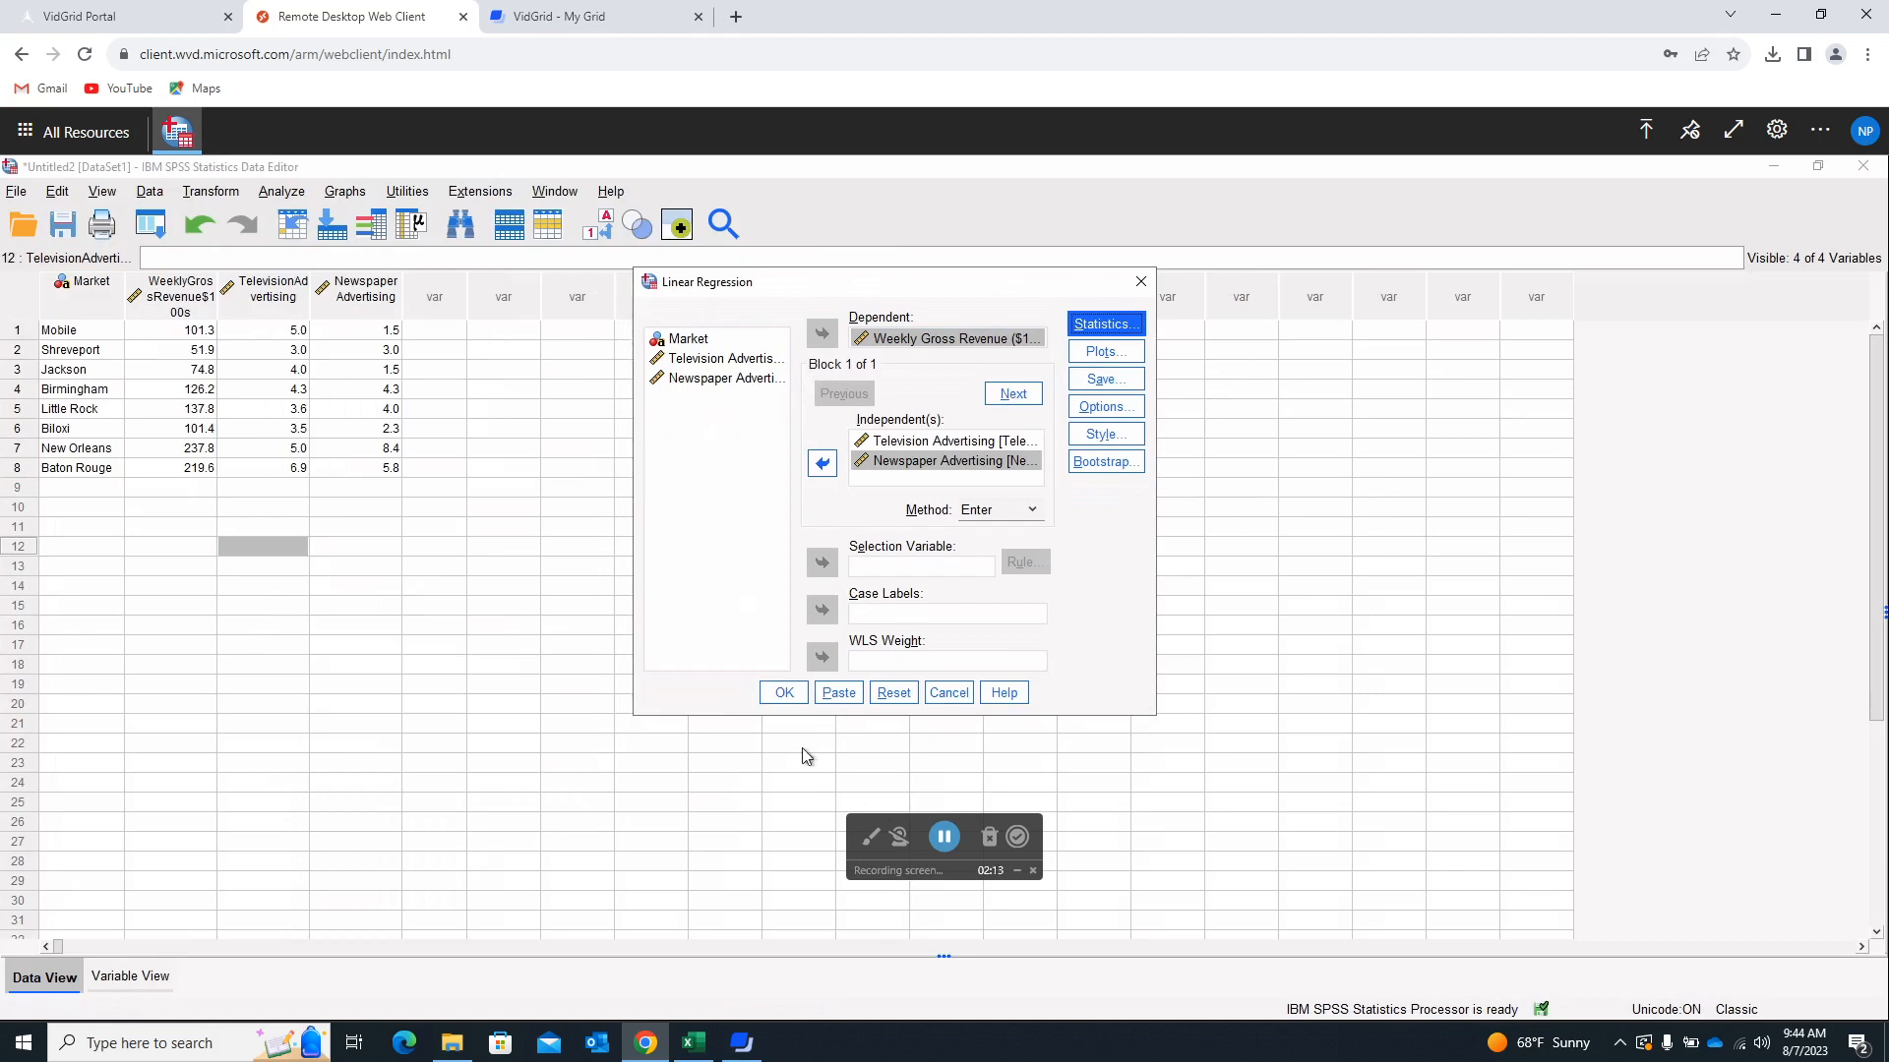
{"action": "left_click", "coordinate": [786, 694]}
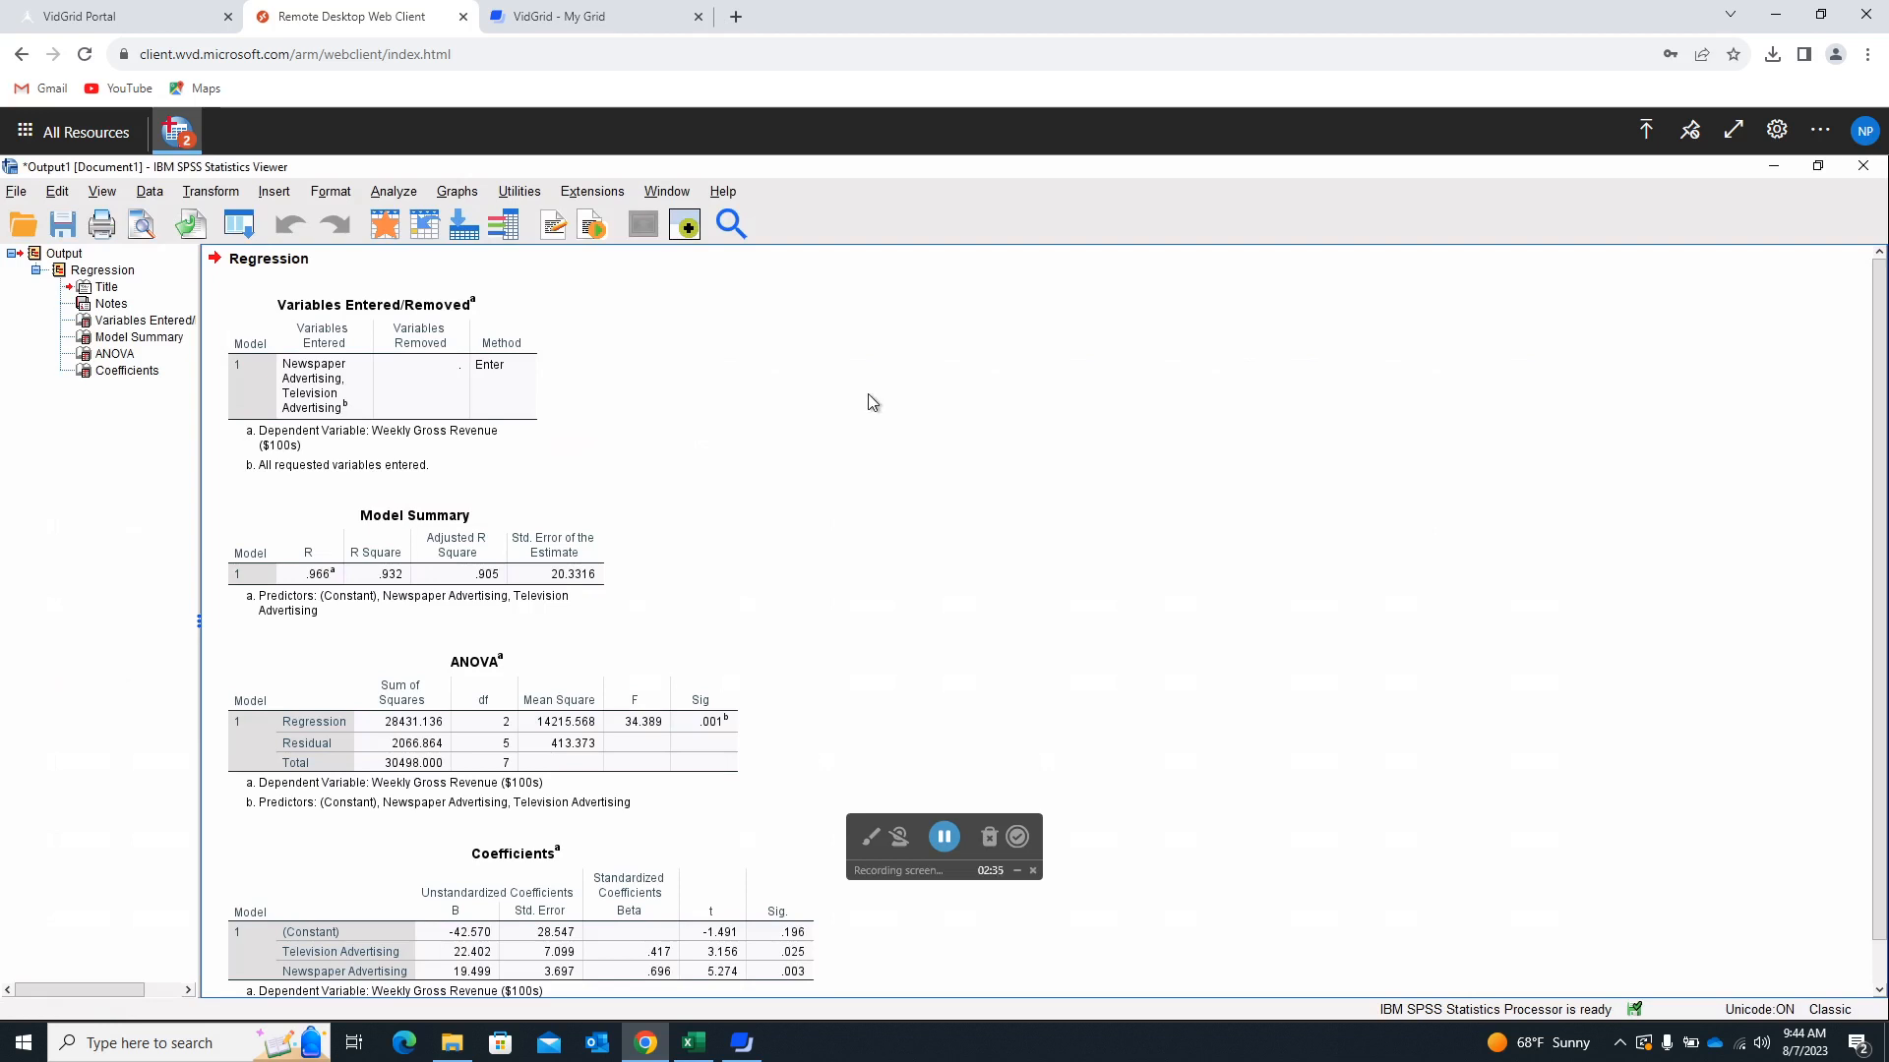
Switch to the DixieShowtime workbook in Excel and make sure the Analysis ToolPak add-in is enabled.
{"action": "left_click", "coordinate": [696, 1045]}
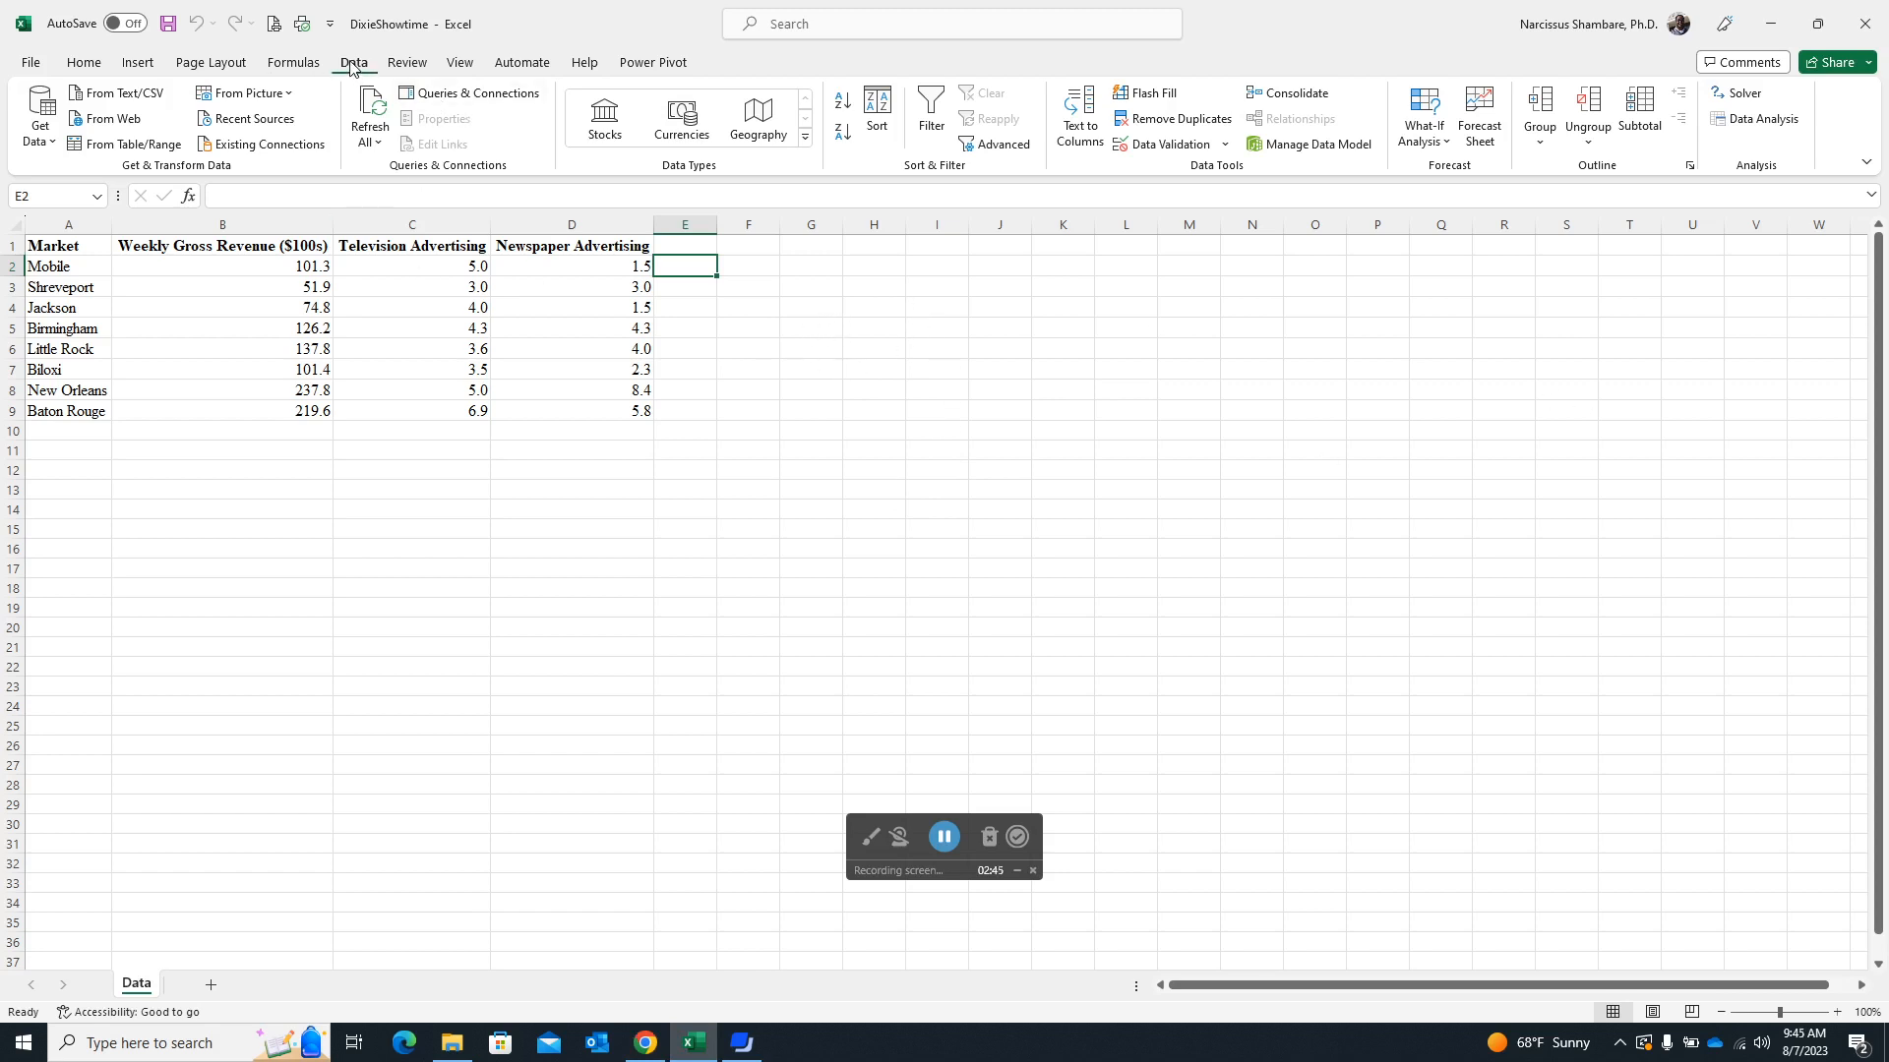
{"action": "left_click", "coordinate": [1764, 119]}
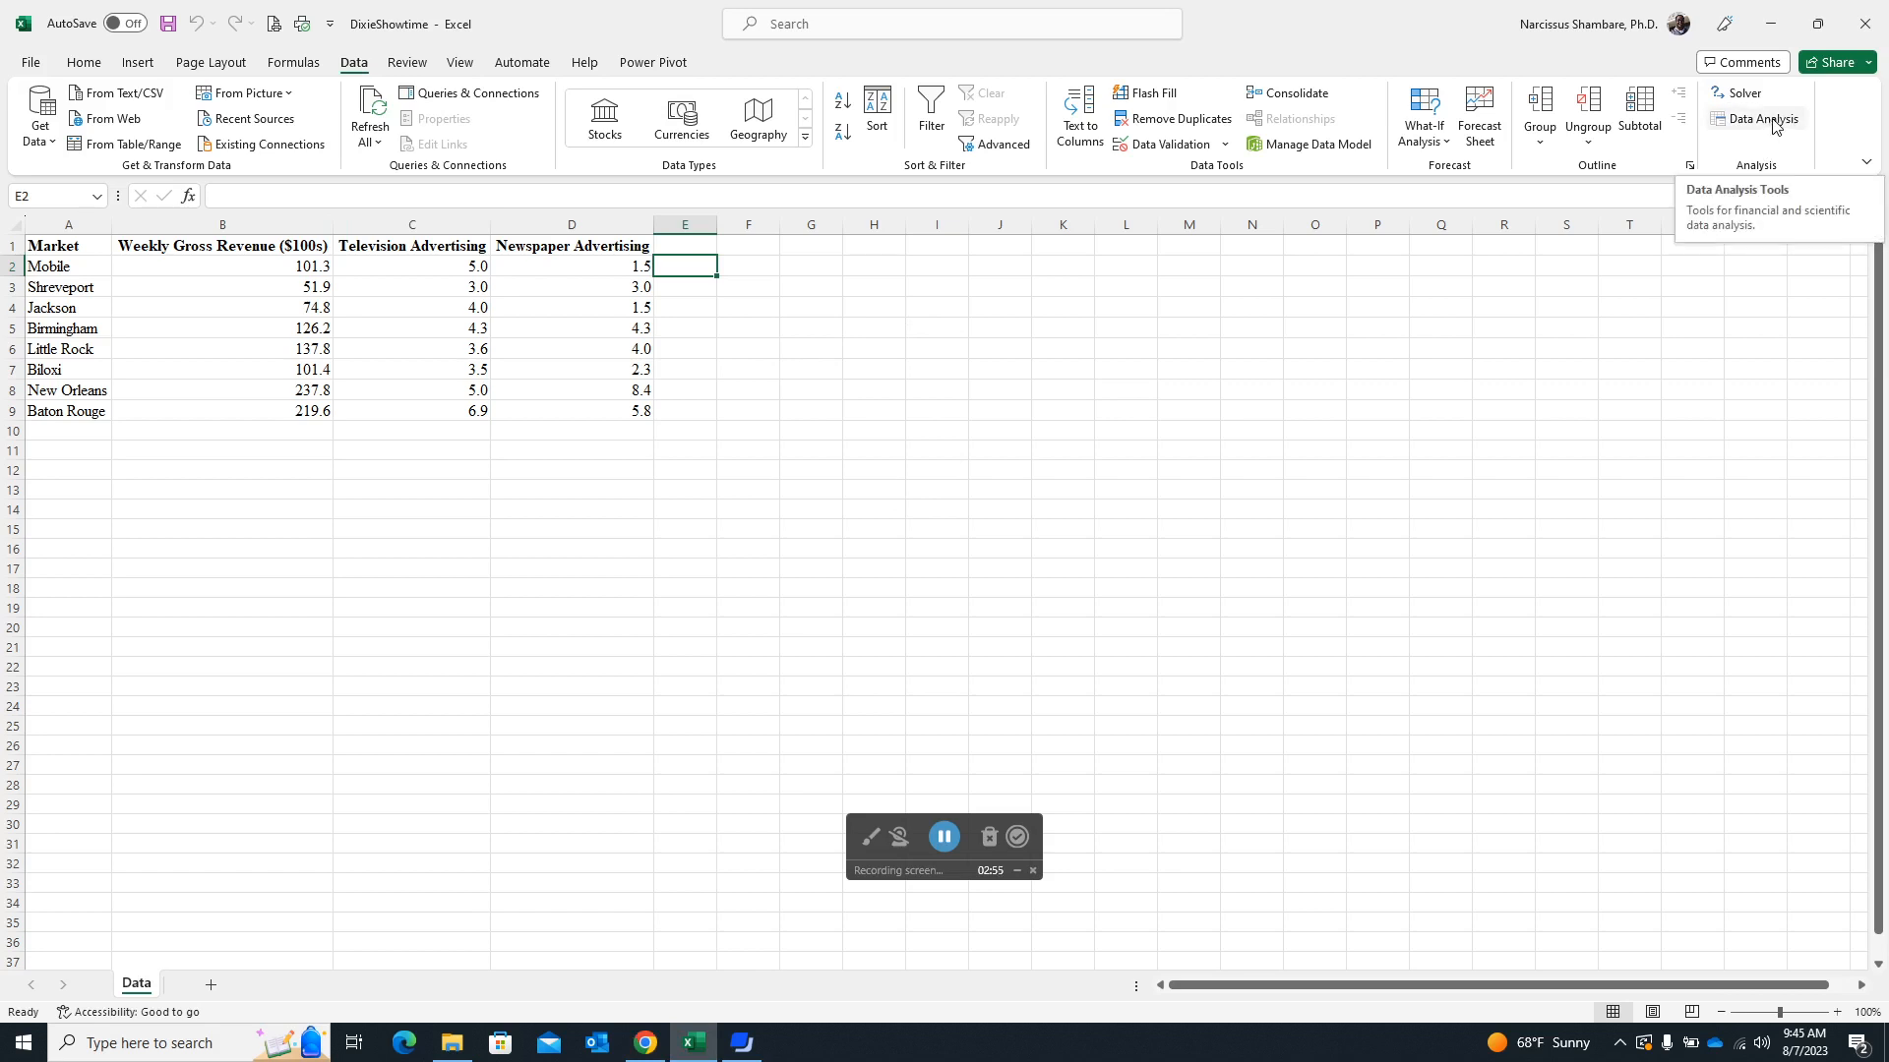
{"action": "left_click", "coordinate": [31, 65]}
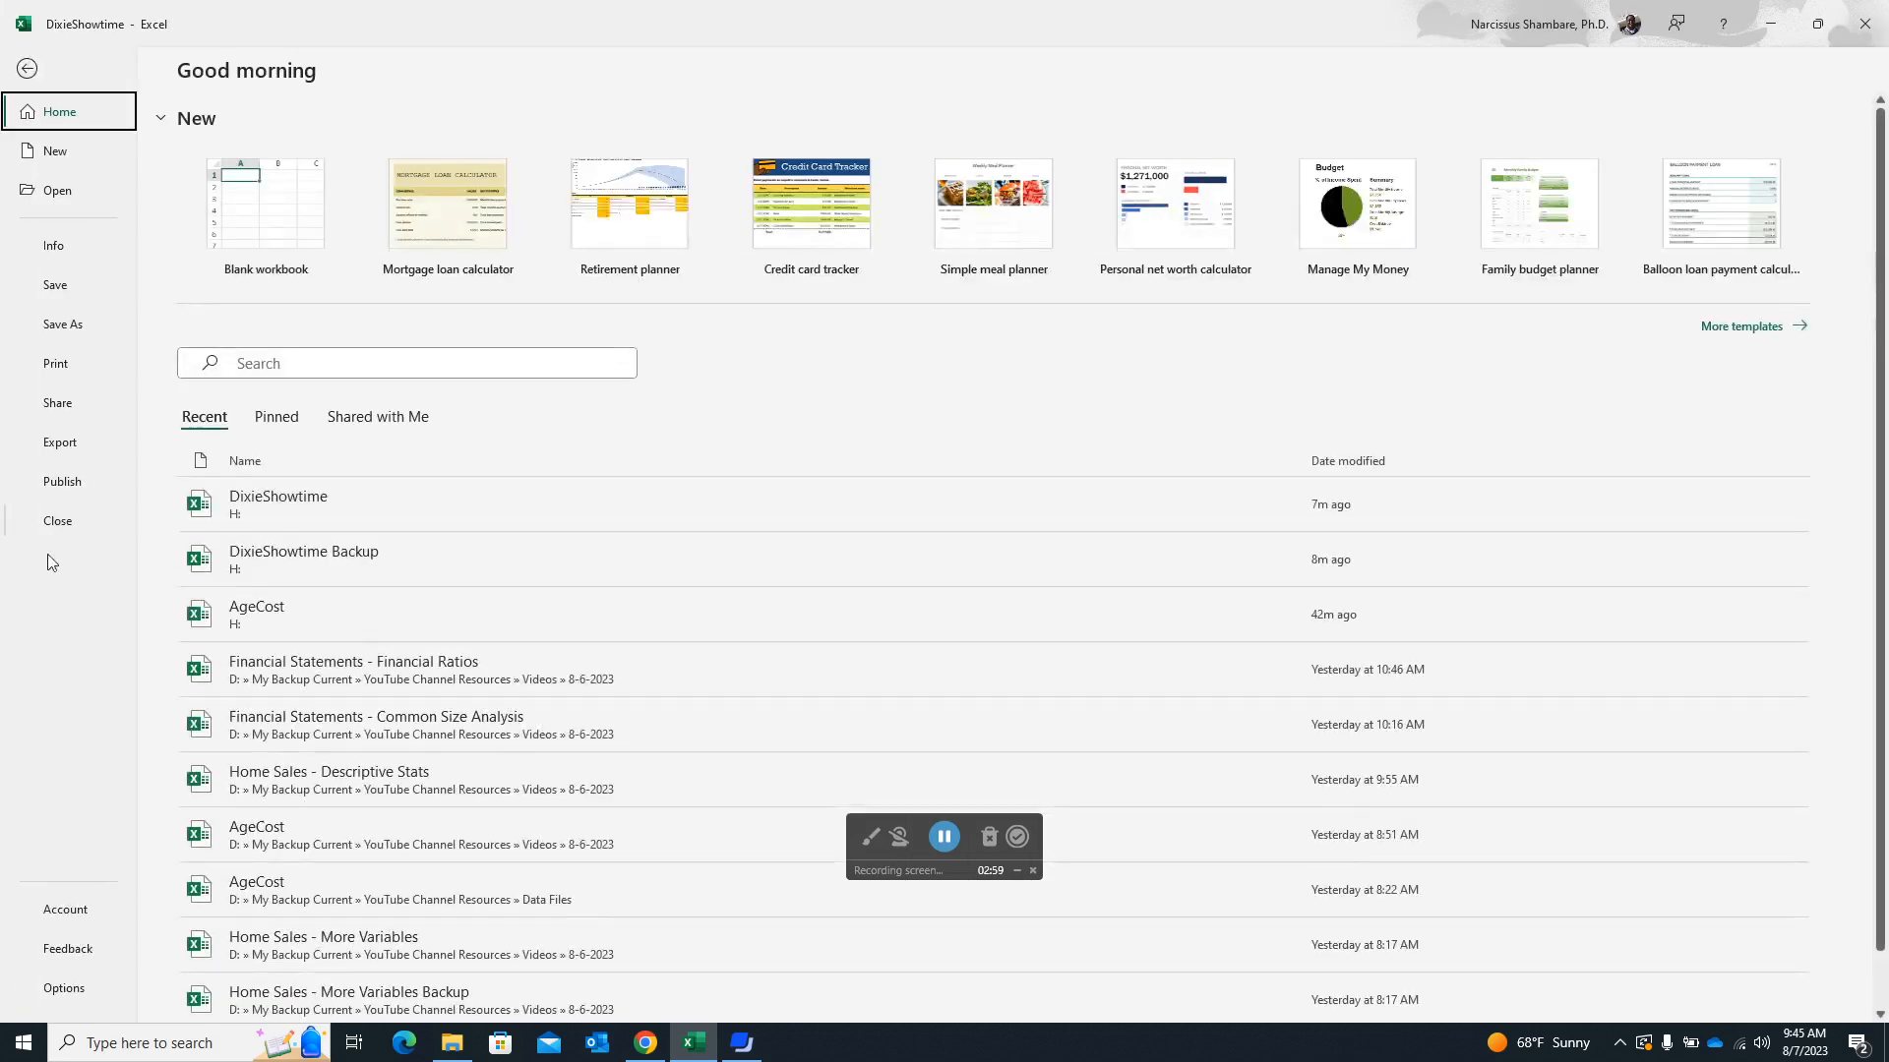
{"action": "left_click", "coordinate": [65, 991]}
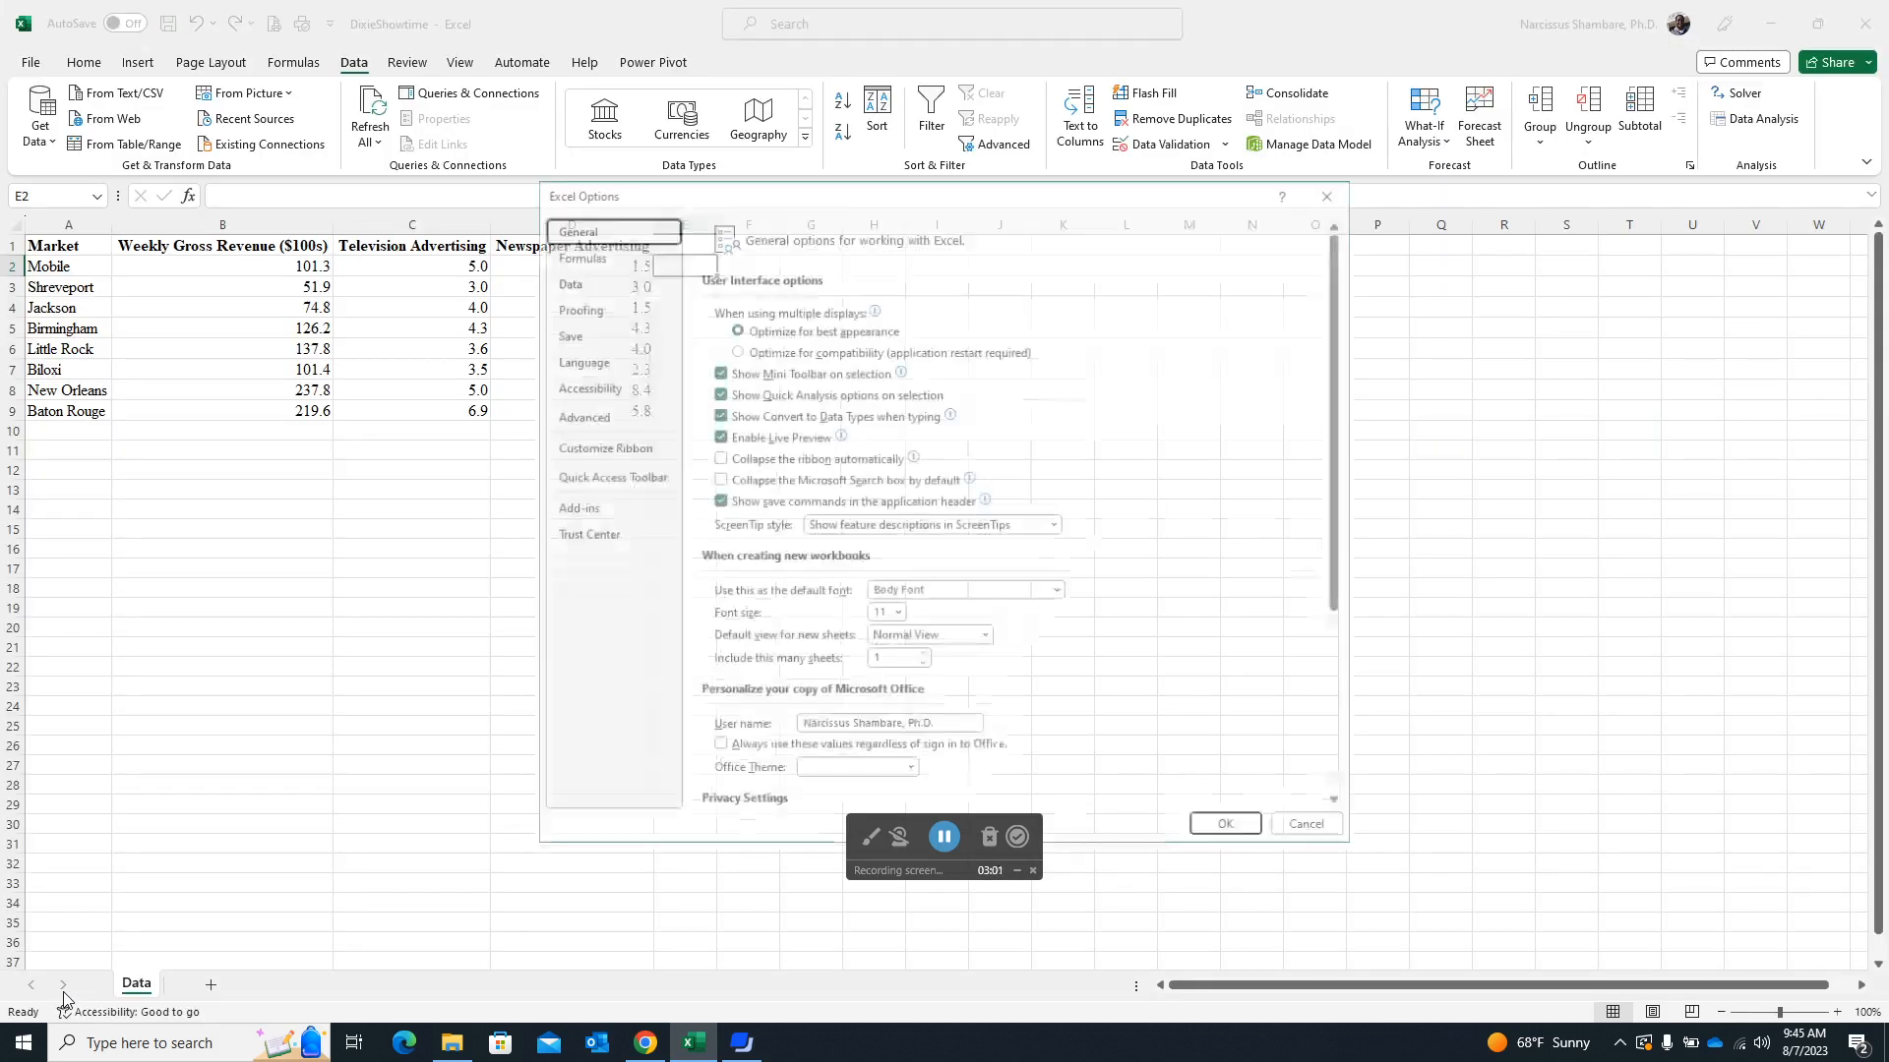
{"action": "left_click", "coordinate": [586, 516]}
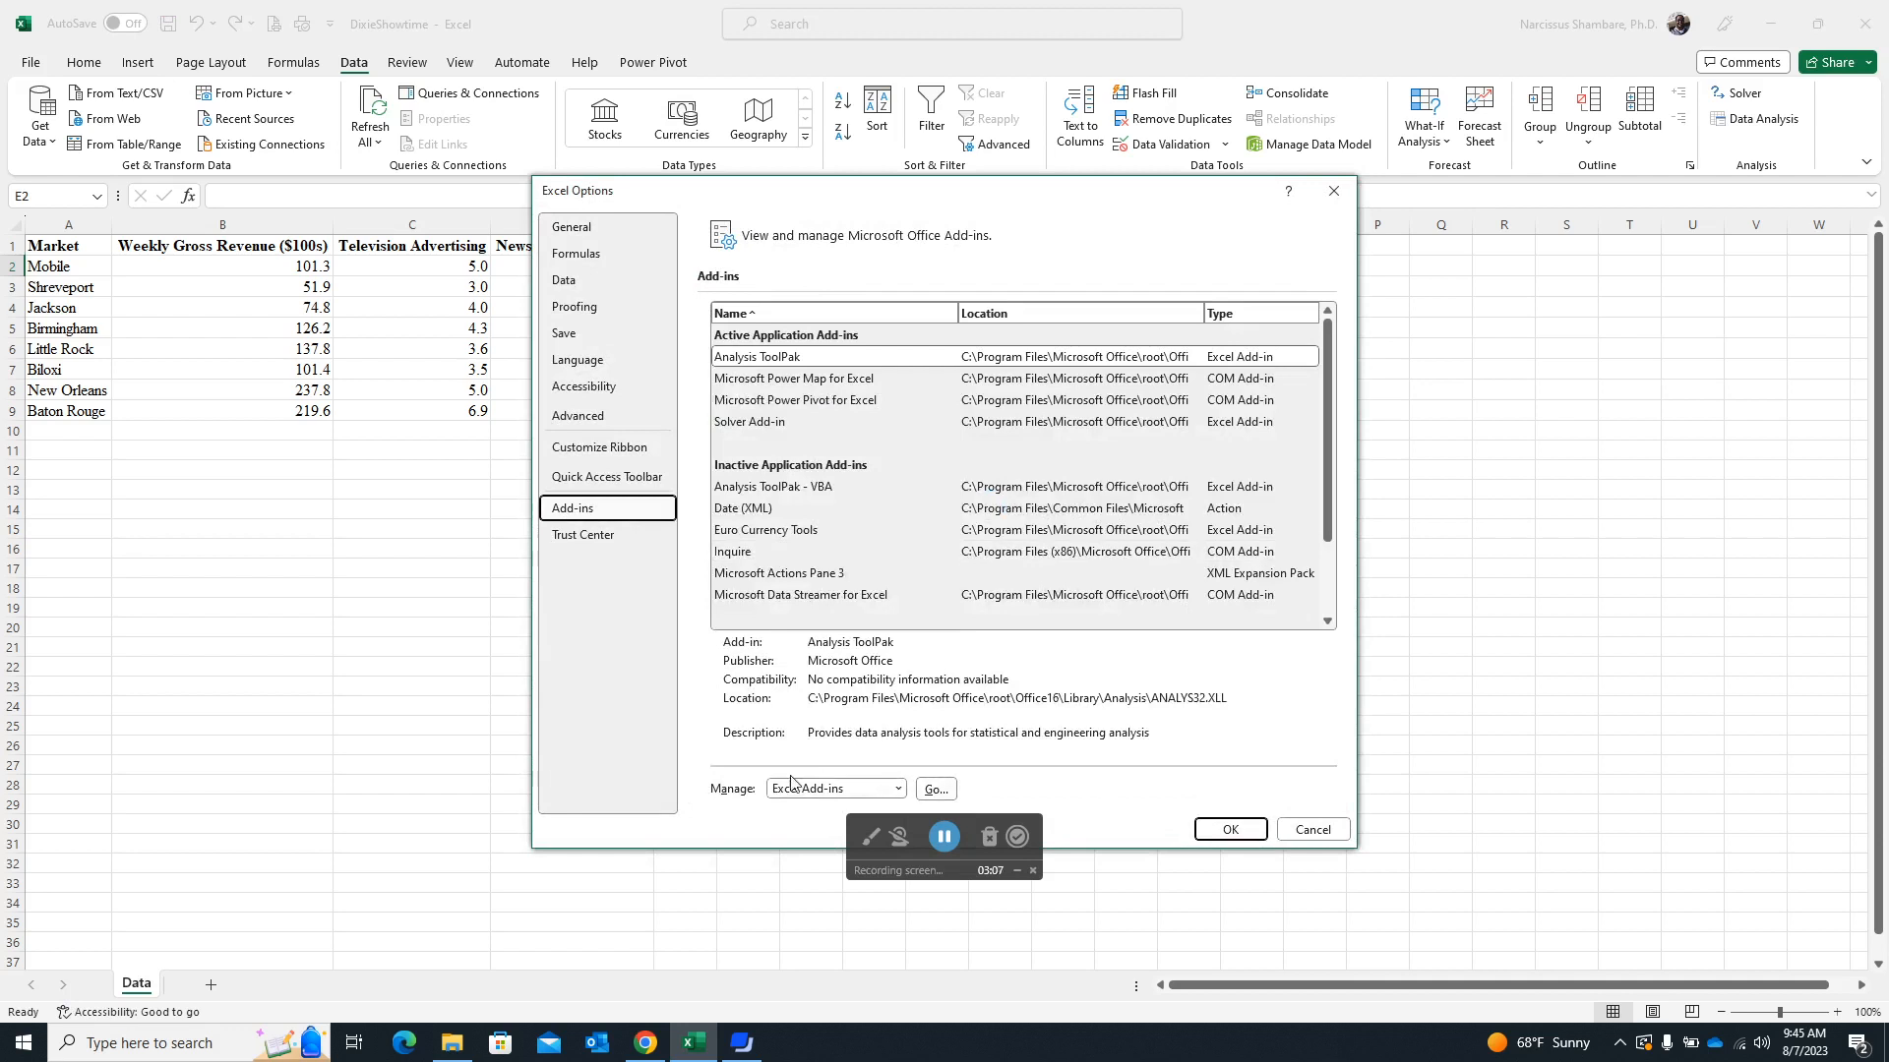
{"action": "left_click", "coordinate": [938, 791]}
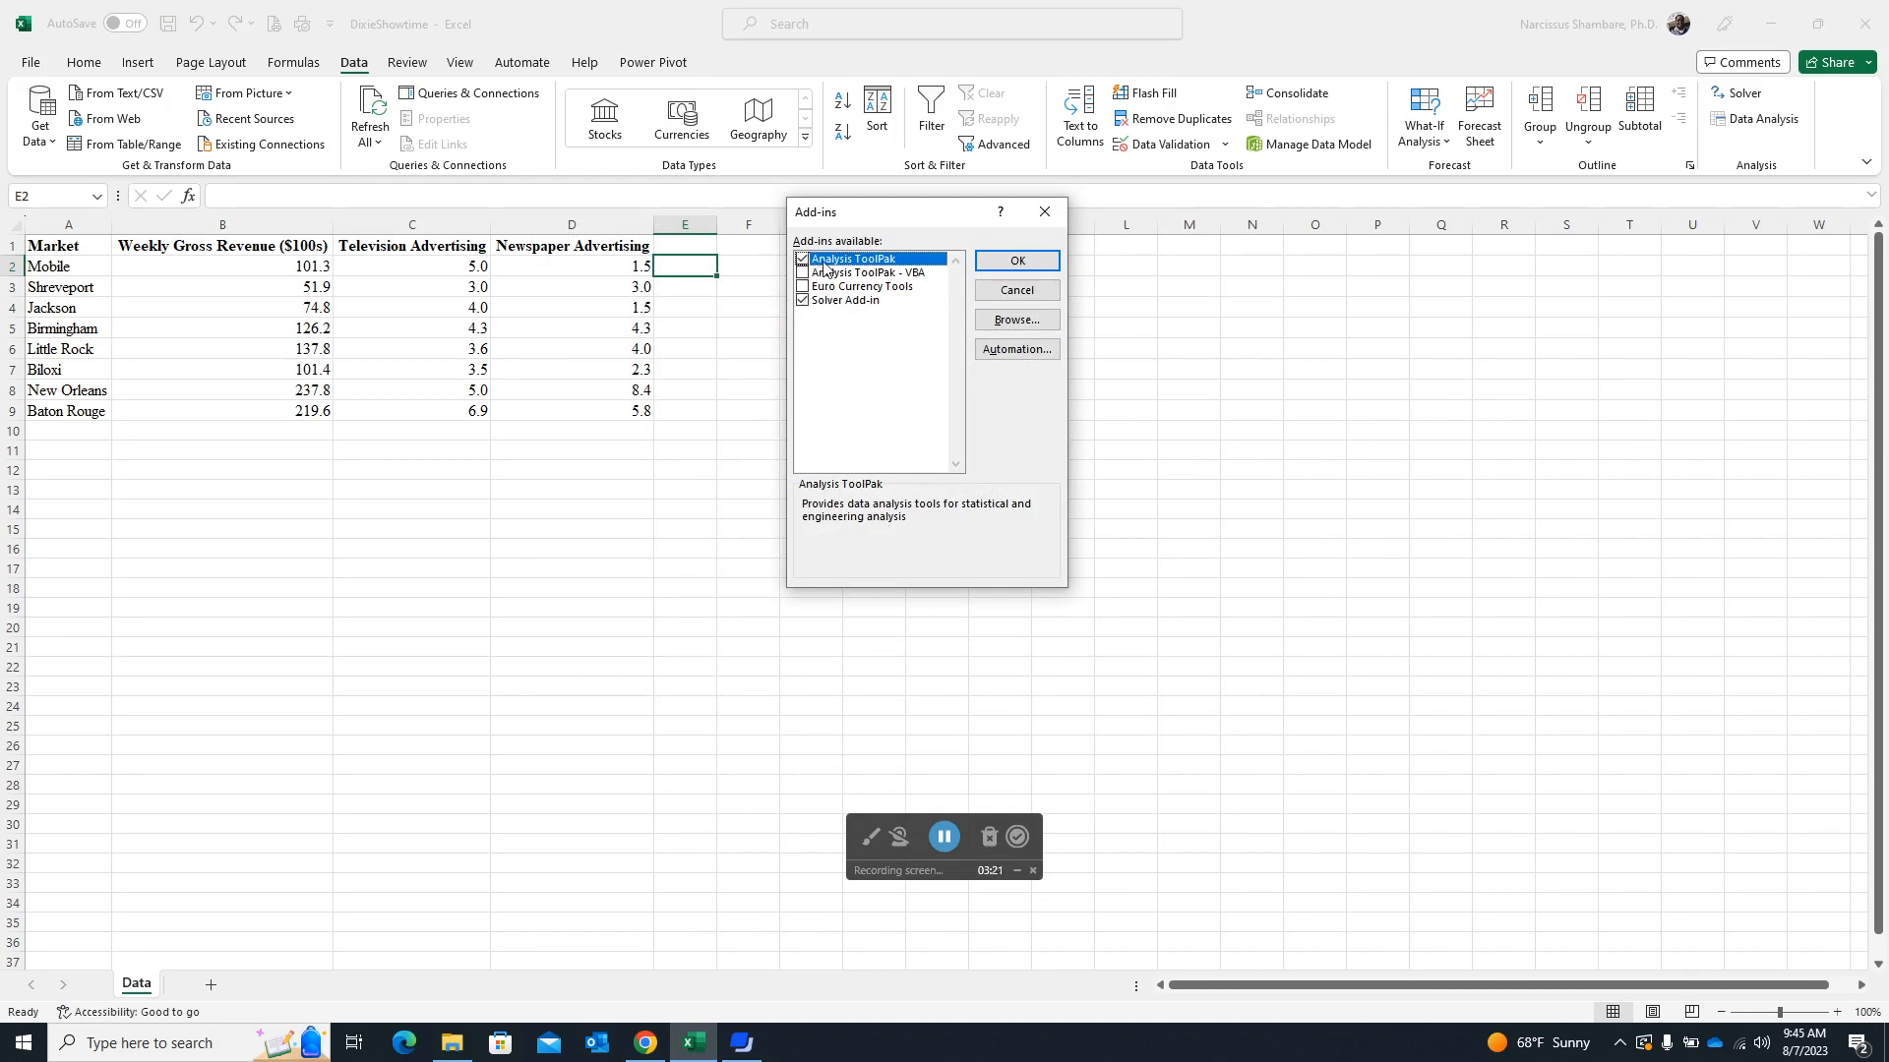
{"action": "left_click", "coordinate": [1043, 261]}
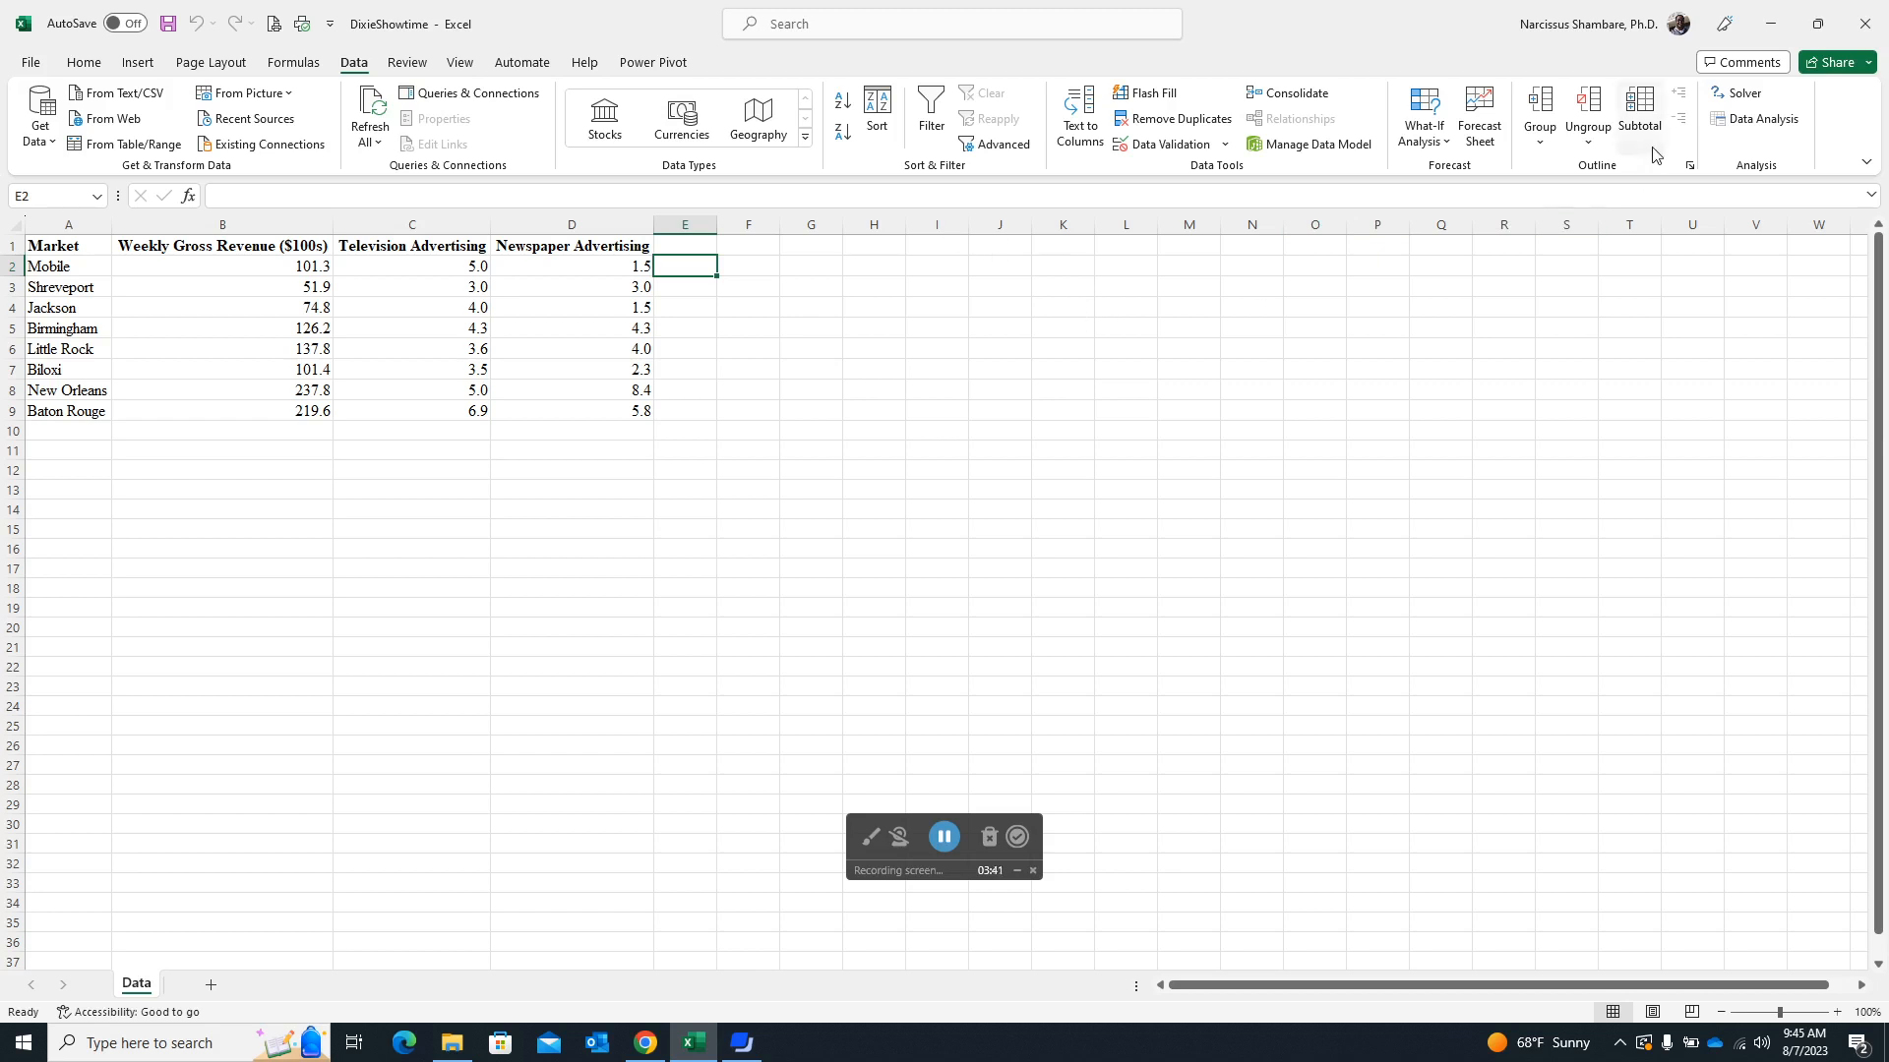
Set up a Regression data analysis with B1:B9 as the Y range and C1:D9 as the X range.
{"action": "left_click", "coordinate": [1769, 120]}
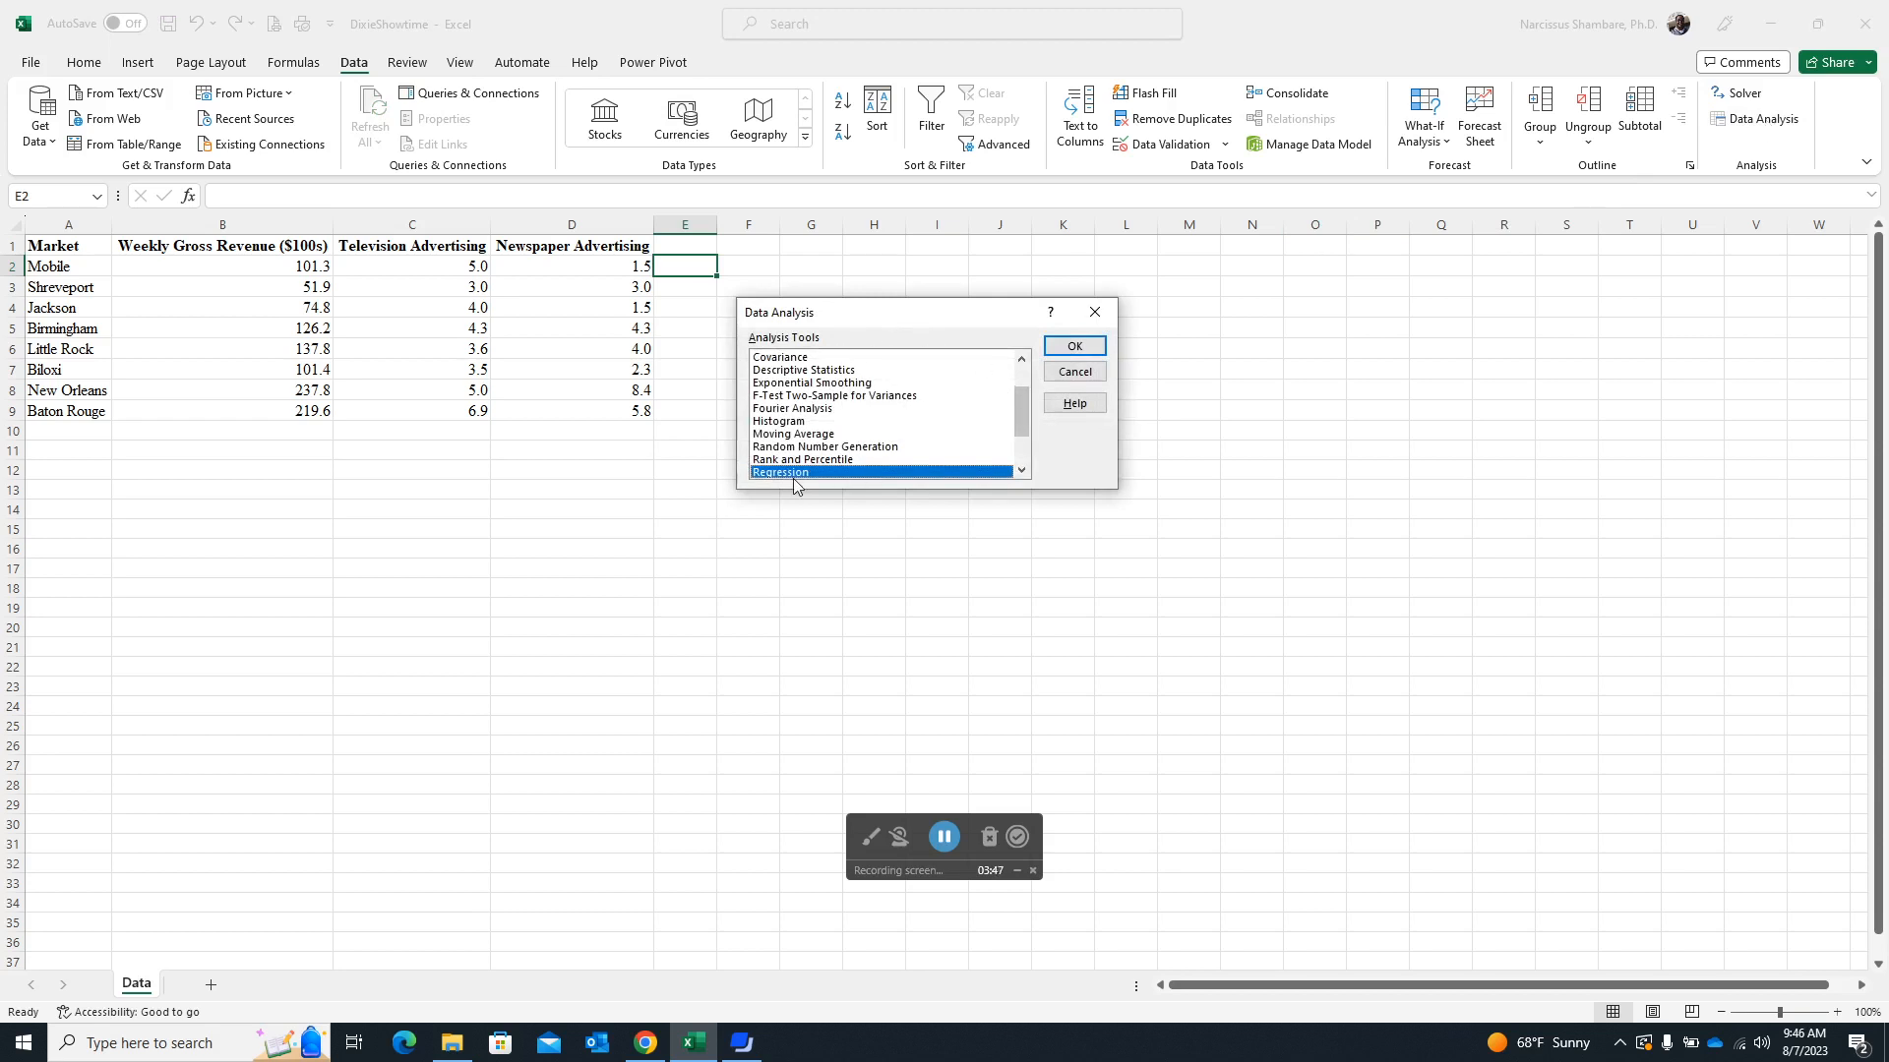
{"action": "left_click", "coordinate": [1074, 345]}
{"action": "left_click_drag", "start_coordinate": [967, 228], "coordinate": [1281, 267]}
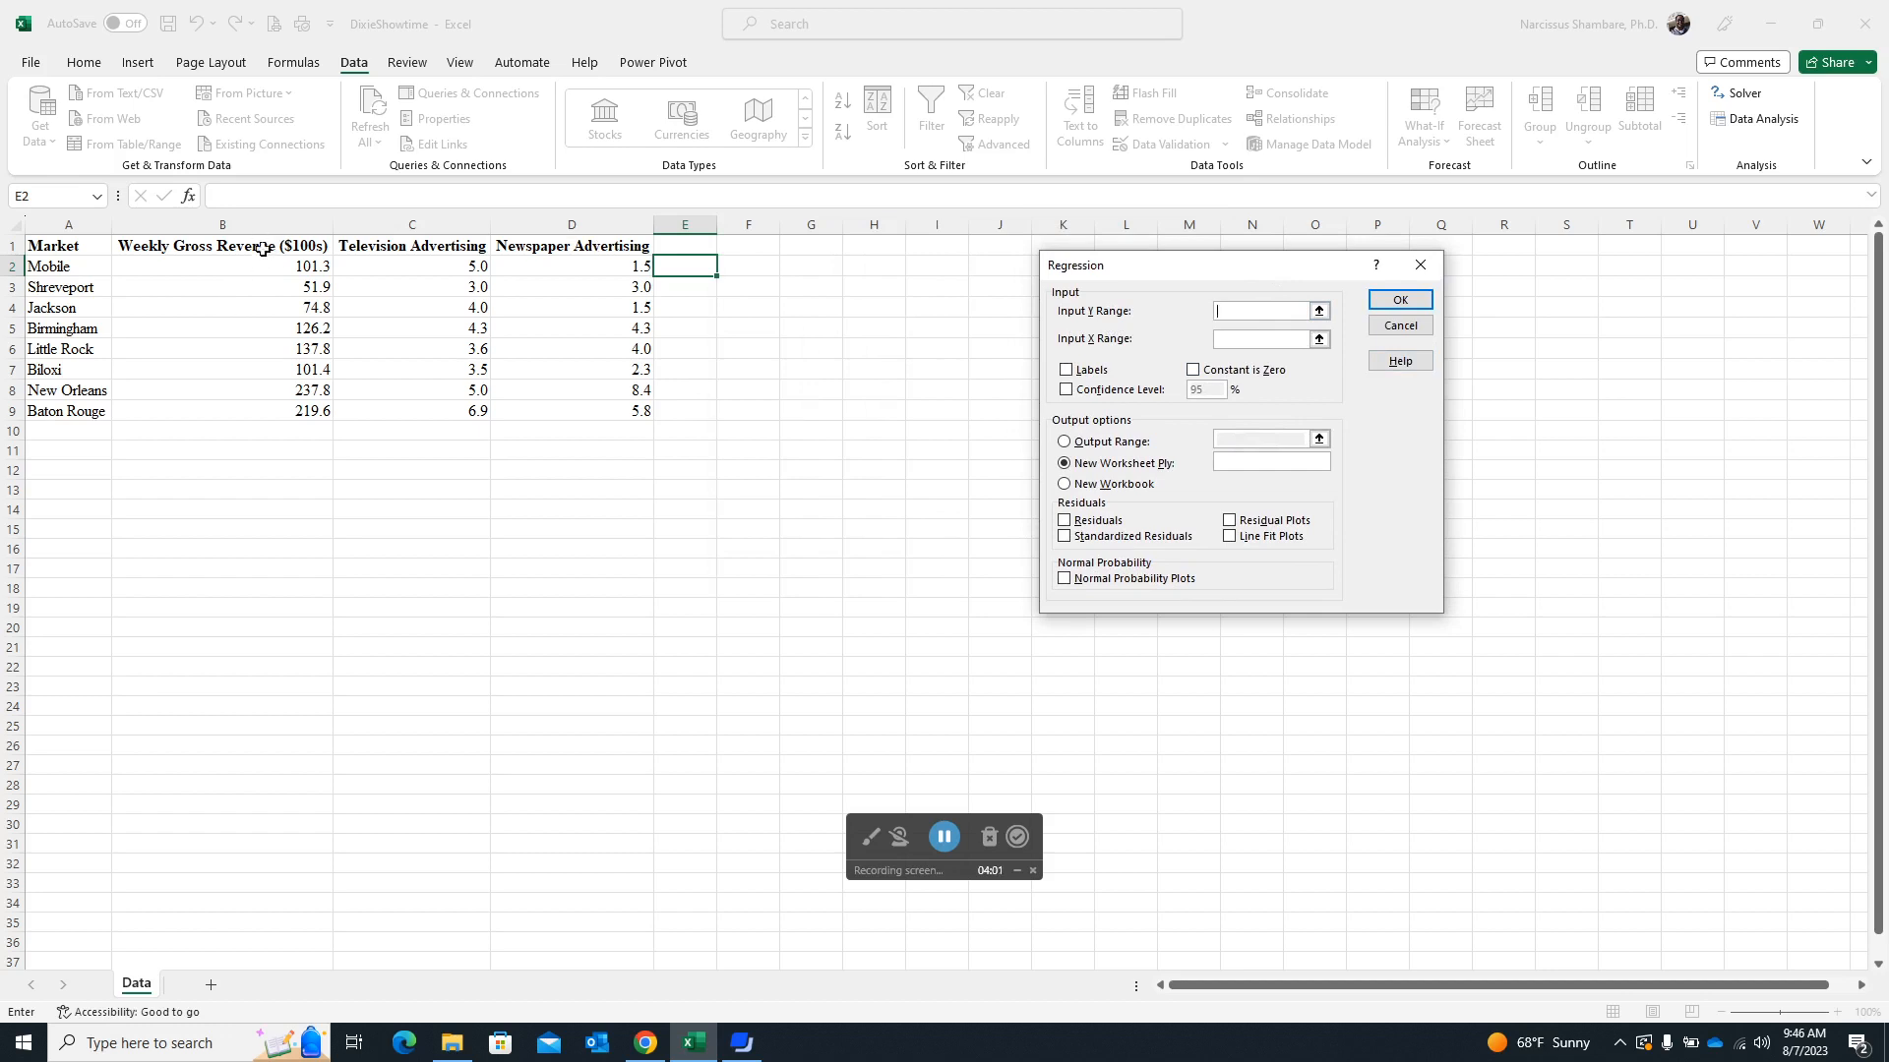
{"action": "left_click_drag", "start_coordinate": [265, 246], "coordinate": [302, 411]}
{"action": "left_click", "coordinate": [1240, 341]}
{"action": "left_click_drag", "start_coordinate": [433, 249], "coordinate": [633, 409]}
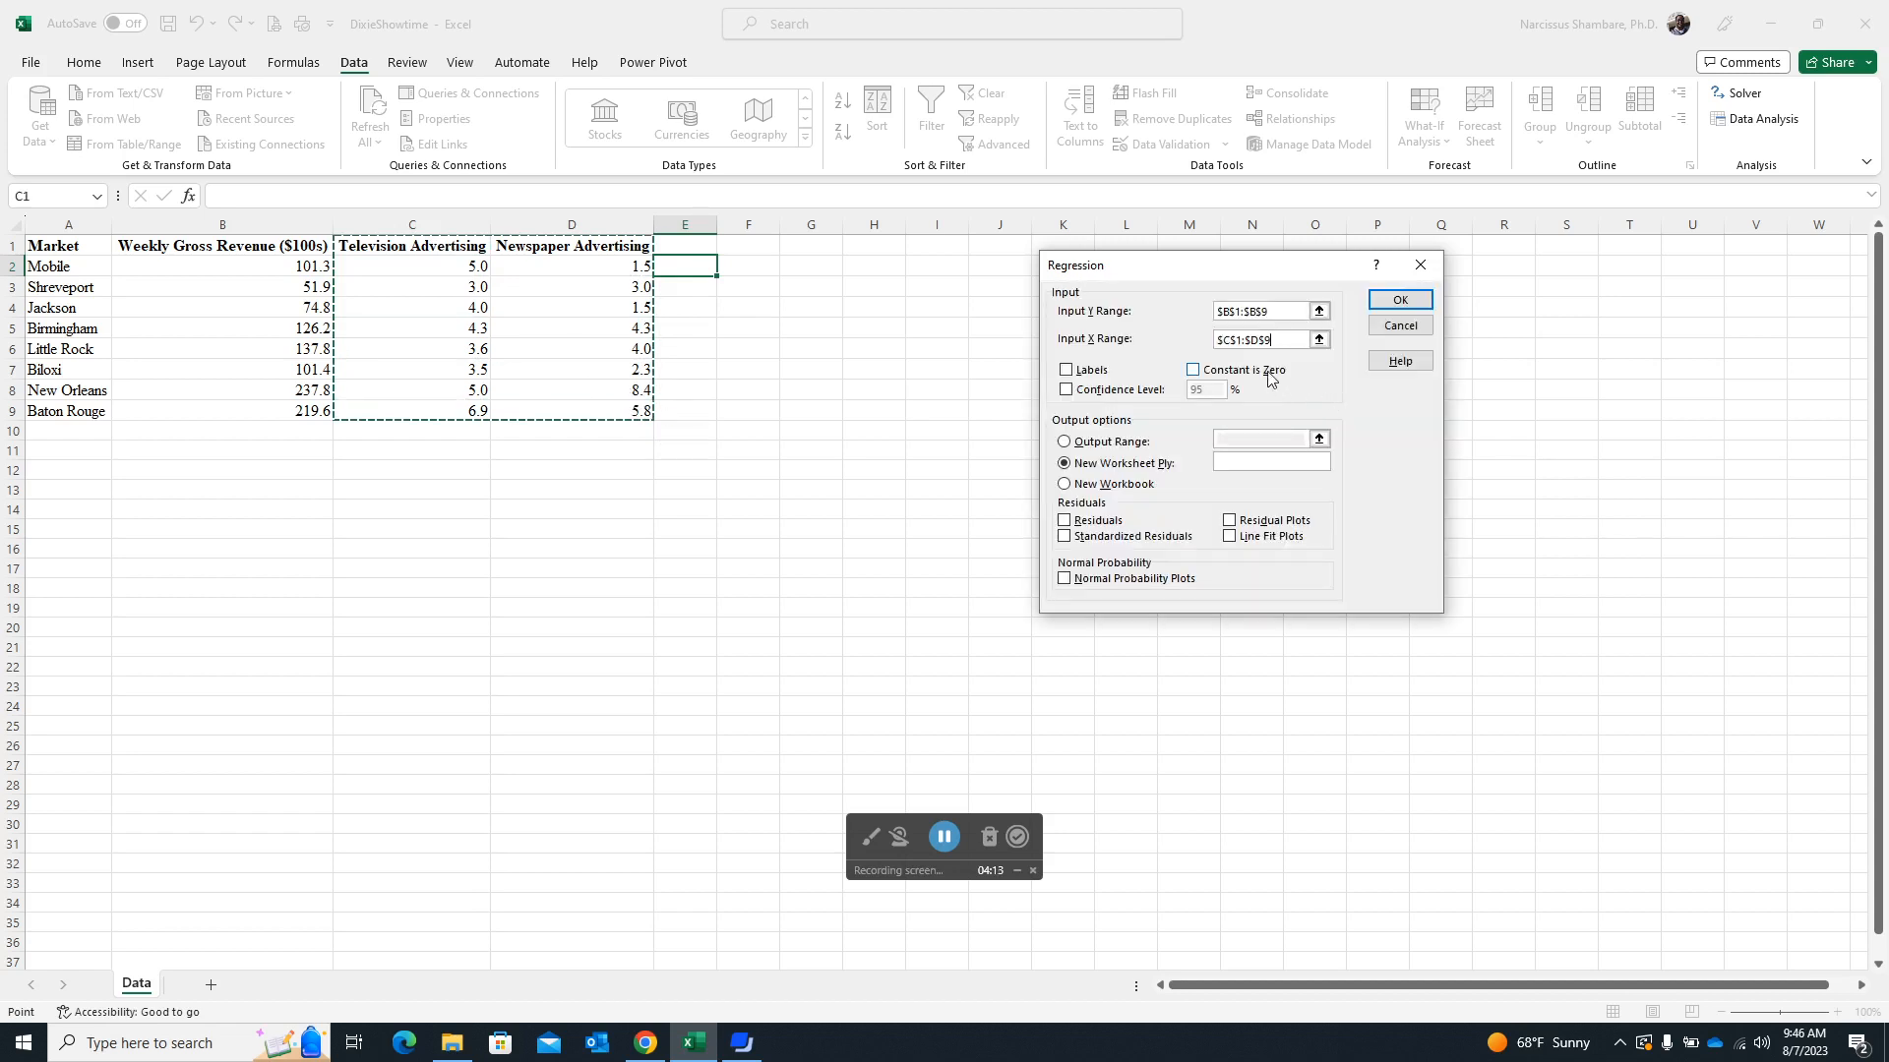
Mark the input ranges as having labels, set the output range to cell F2 and run the regression.
{"action": "left_click", "coordinate": [1067, 371]}
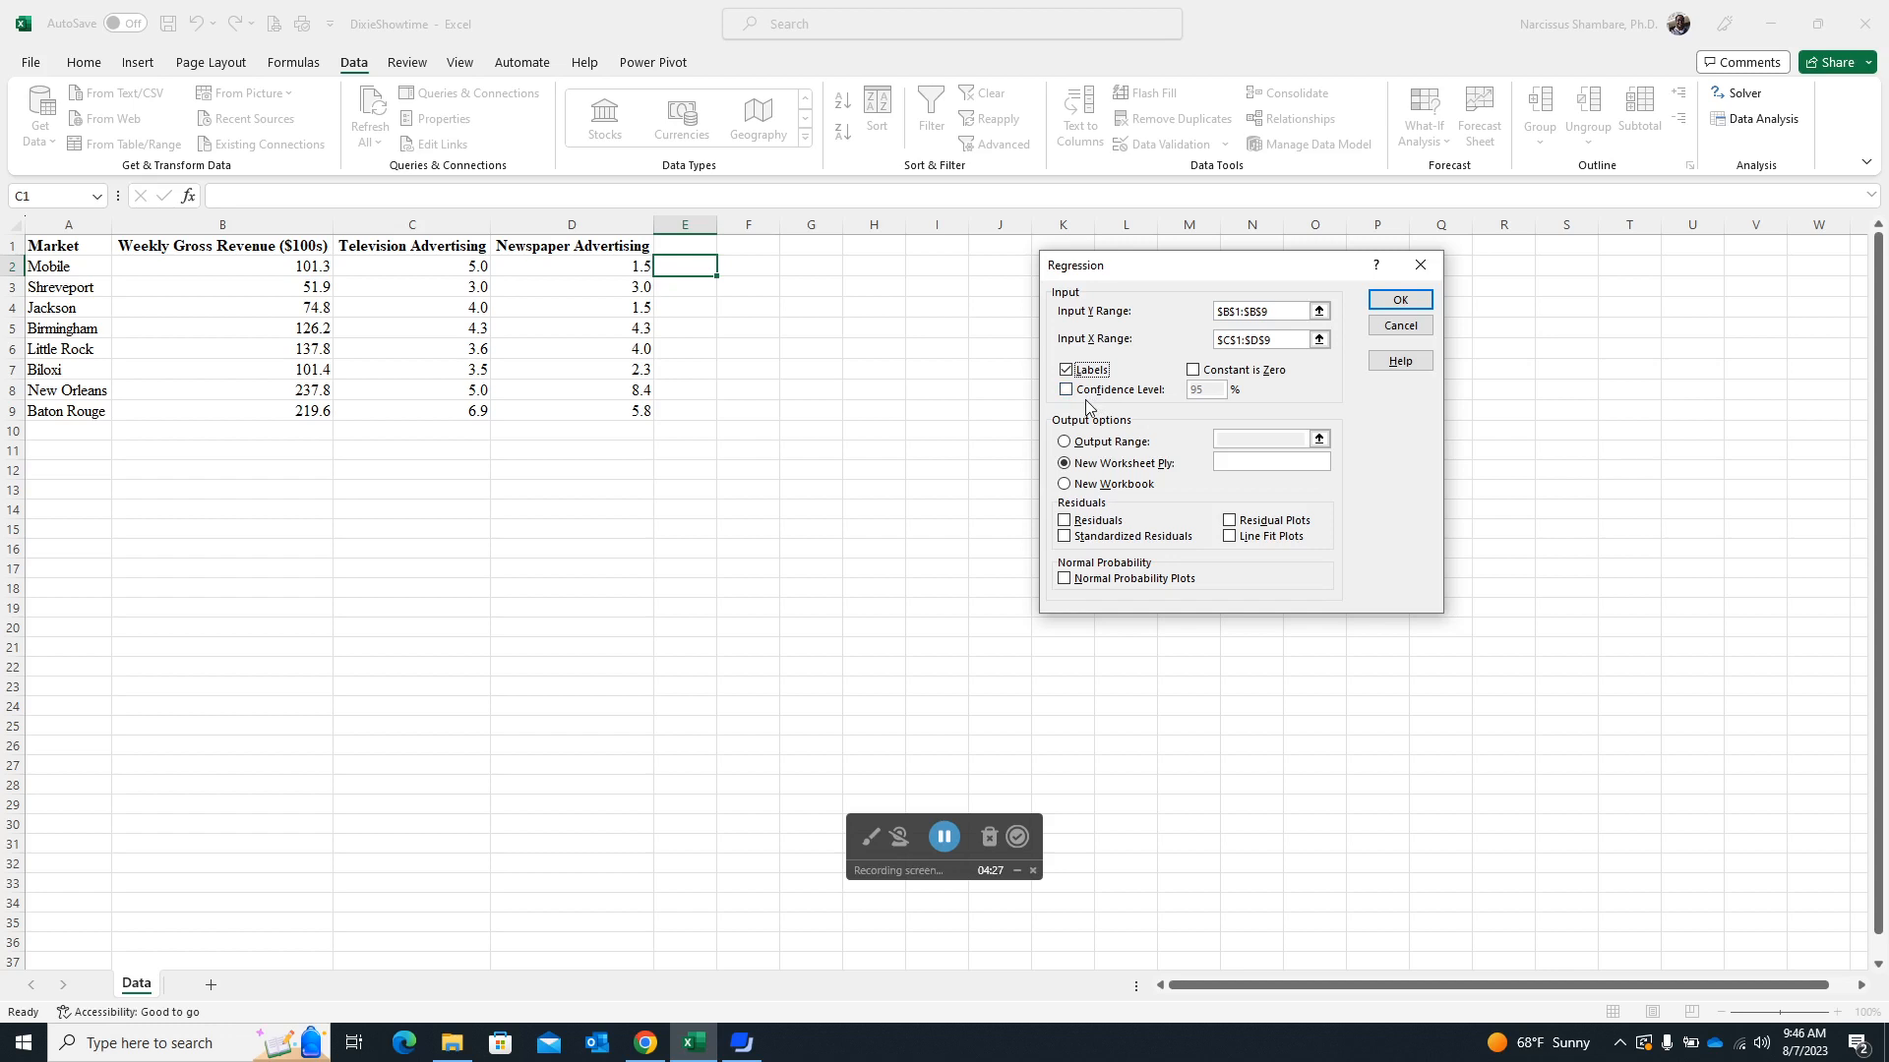
{"action": "left_click", "coordinate": [1063, 442]}
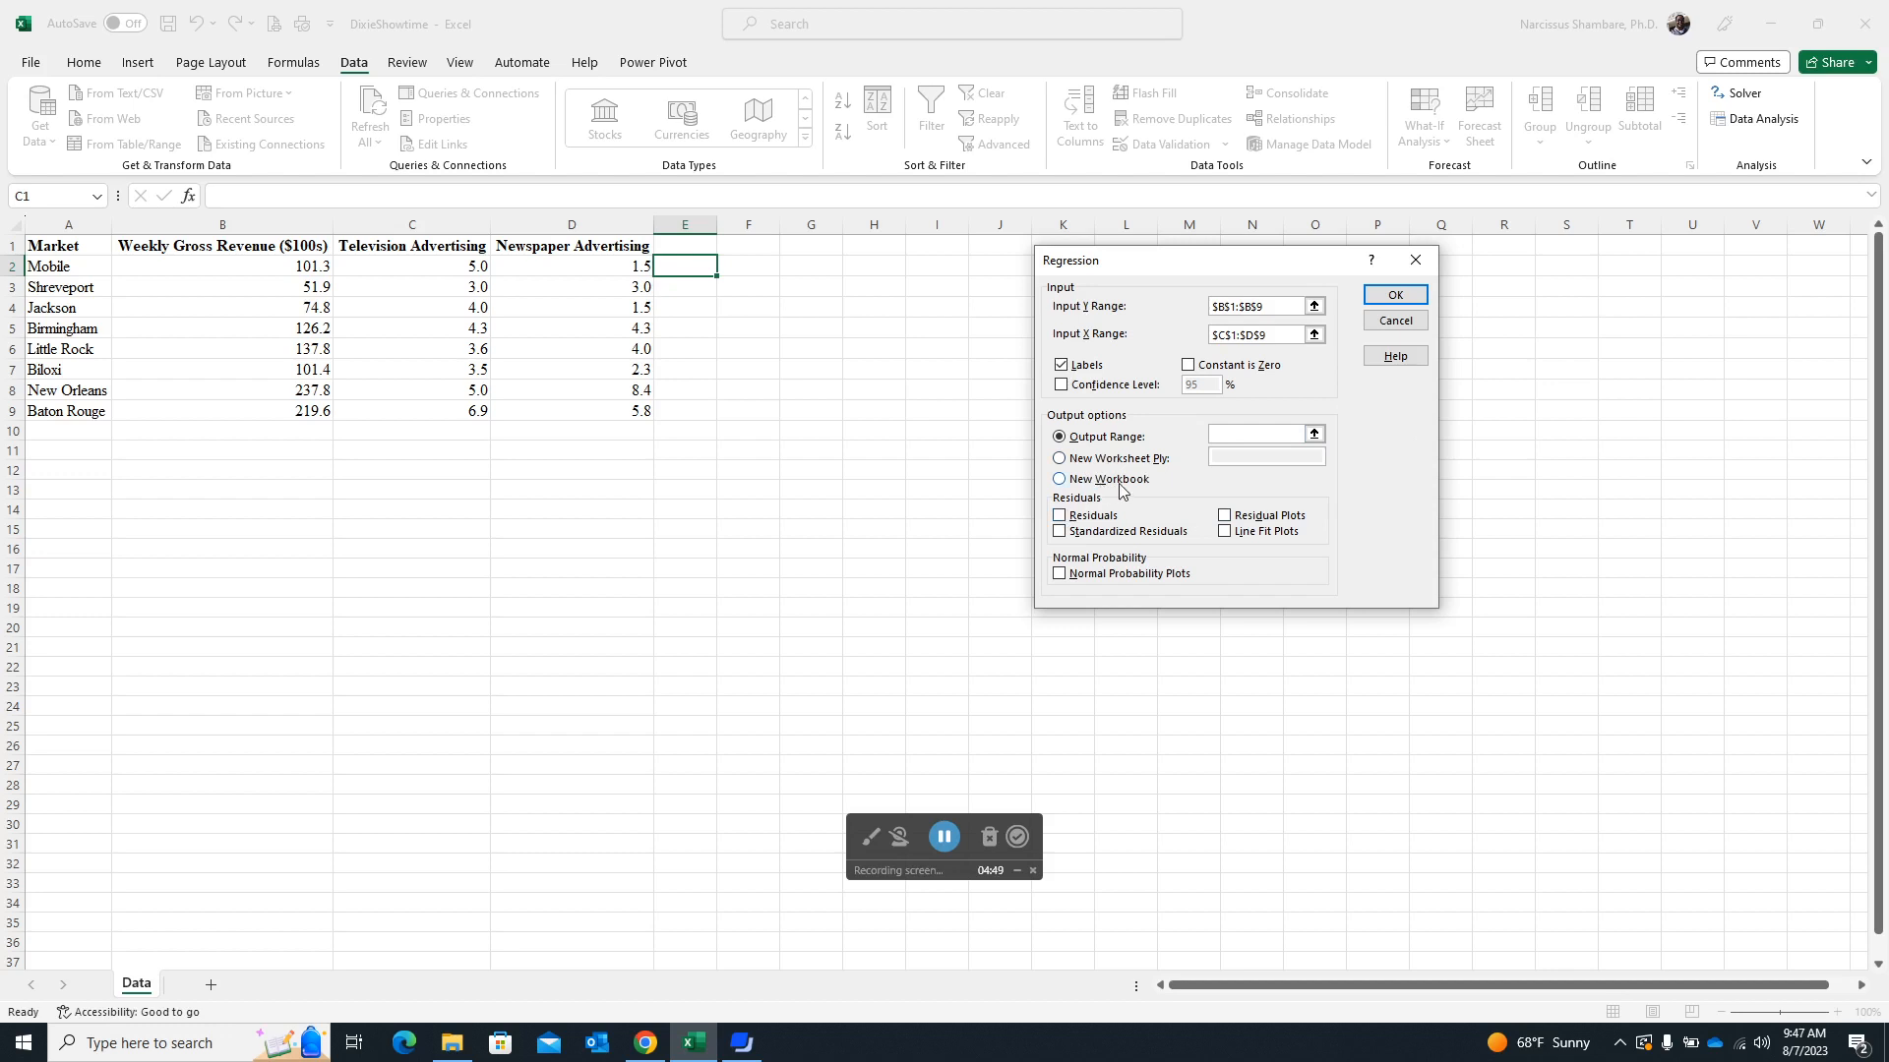
{"action": "left_click", "coordinate": [760, 269]}
{"action": "left_click", "coordinate": [1407, 302]}
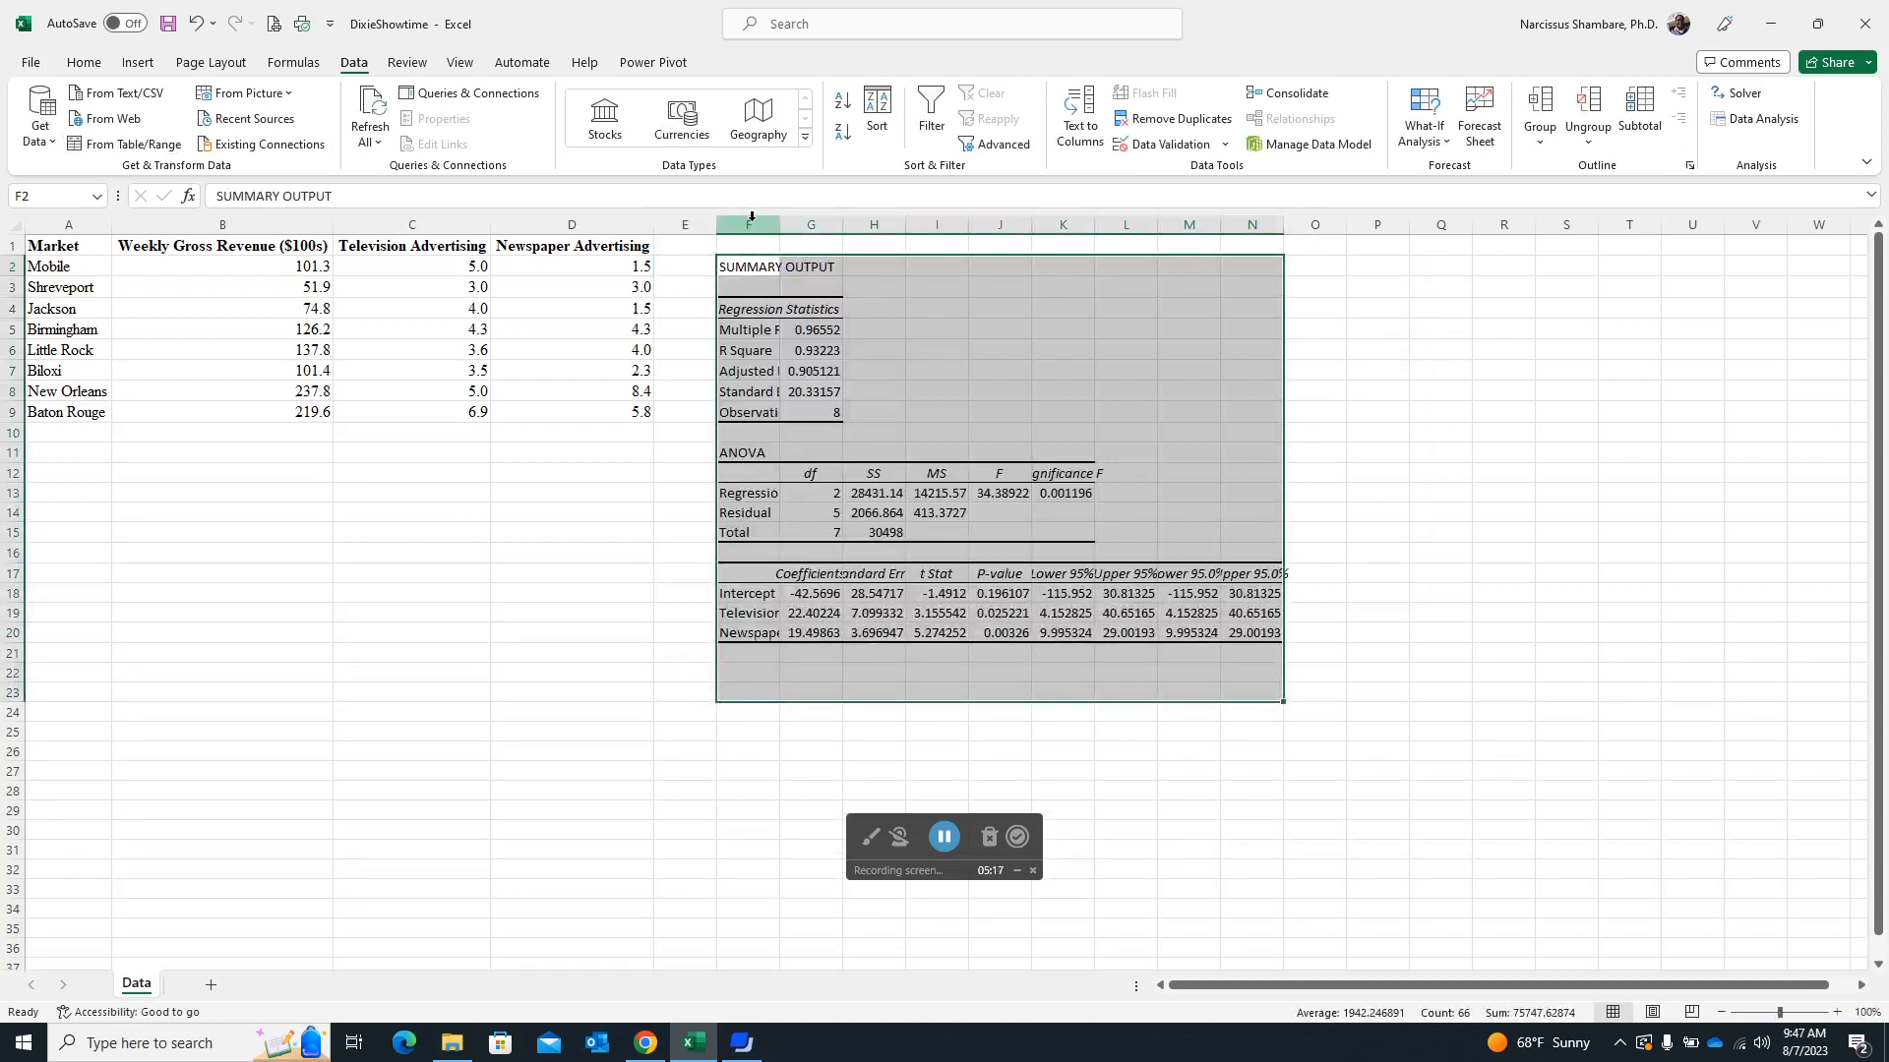
Autofit columns F through N to the contents of the regression output.
{"action": "left_click_drag", "start_coordinate": [751, 221], "coordinate": [1276, 185]}
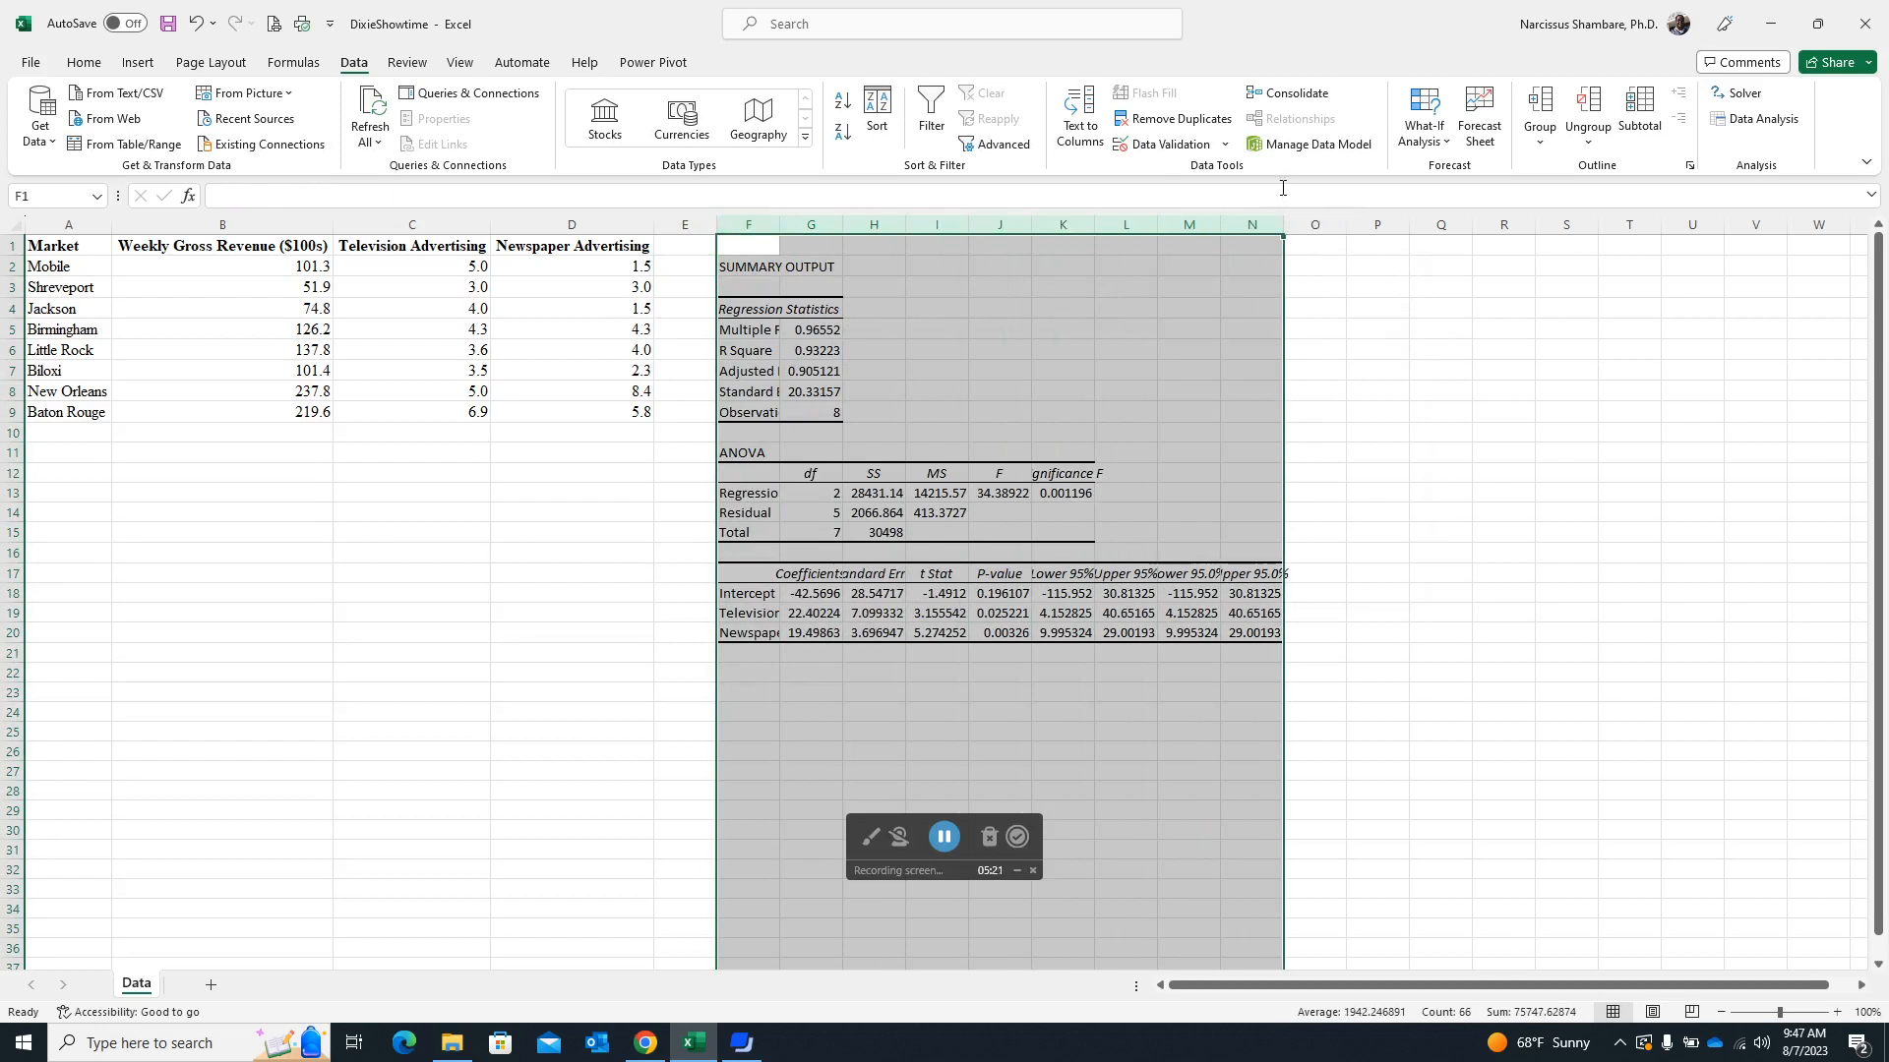
{"action": "double_click", "coordinate": [1284, 224]}
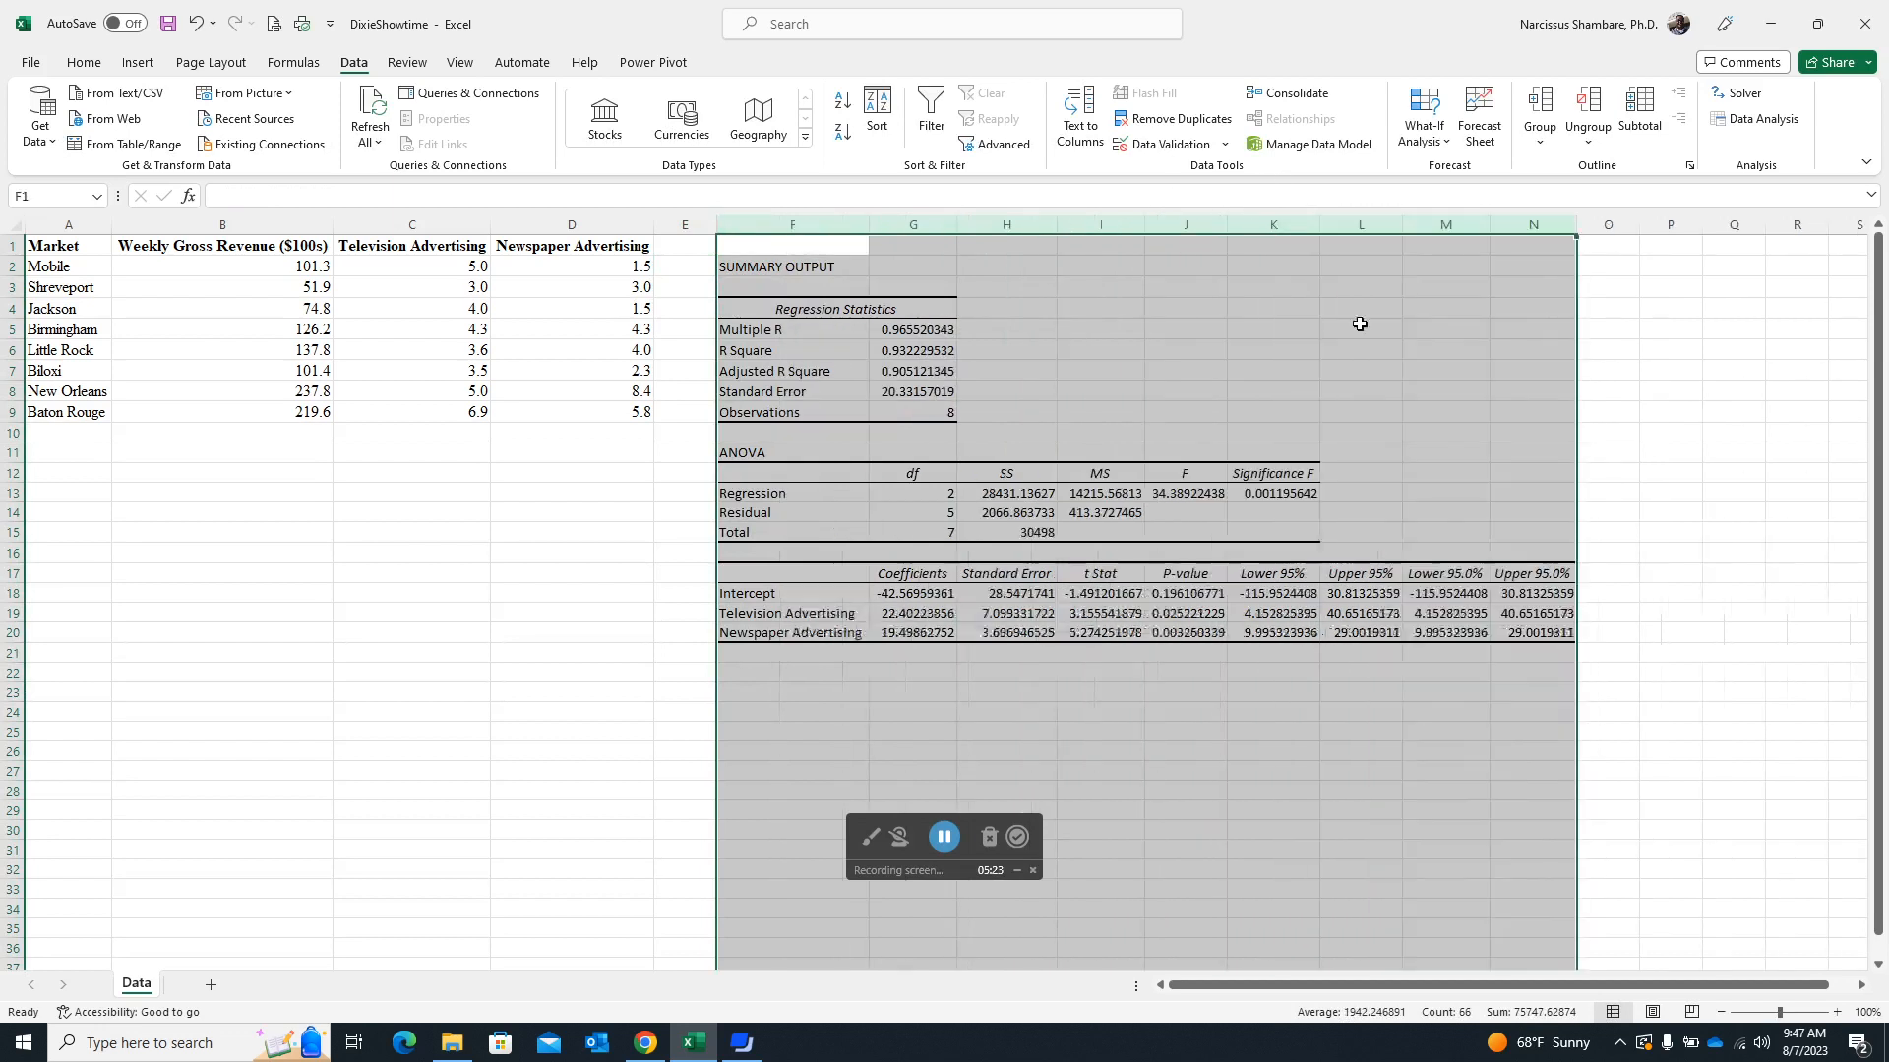
{"action": "left_click", "coordinate": [1344, 433]}
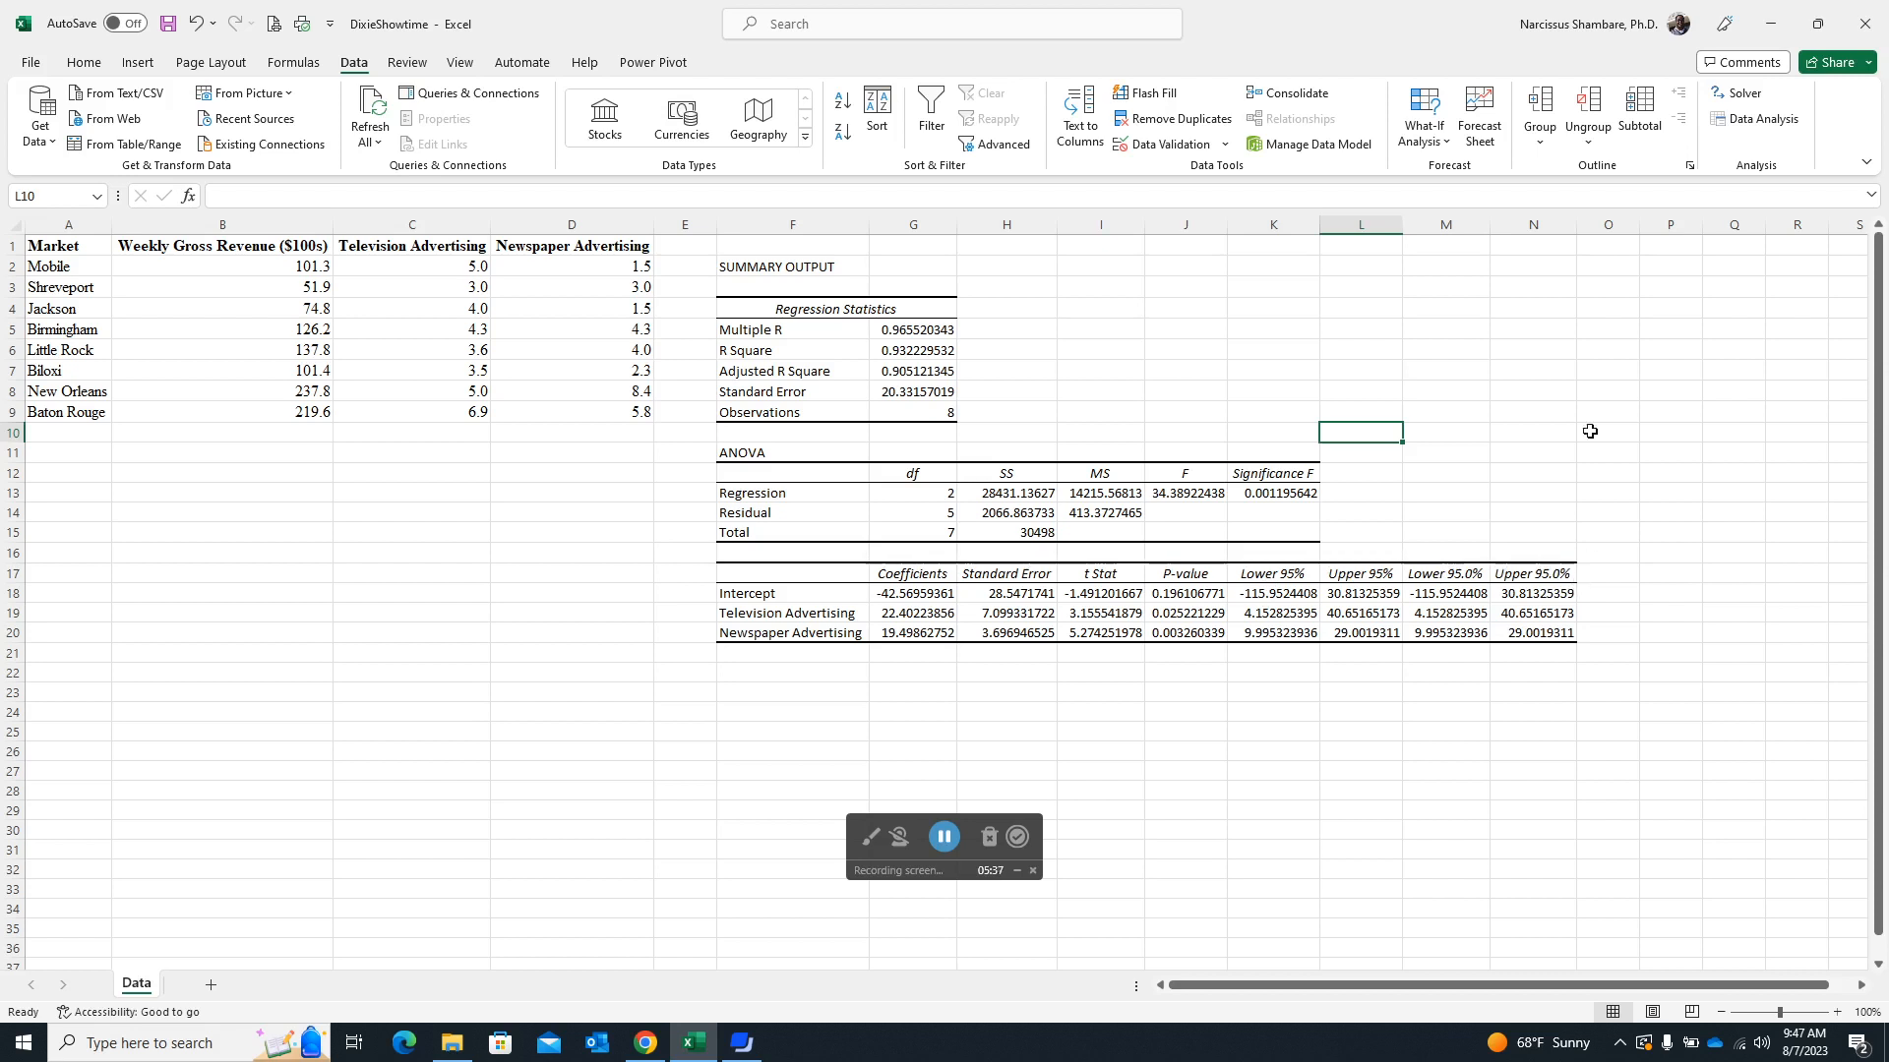
Delete columns M and N, which hold the duplicate Lower 95.0% and Upper 95.0% limits.
{"action": "left_click_drag", "start_coordinate": [1447, 224], "coordinate": [1570, 213]}
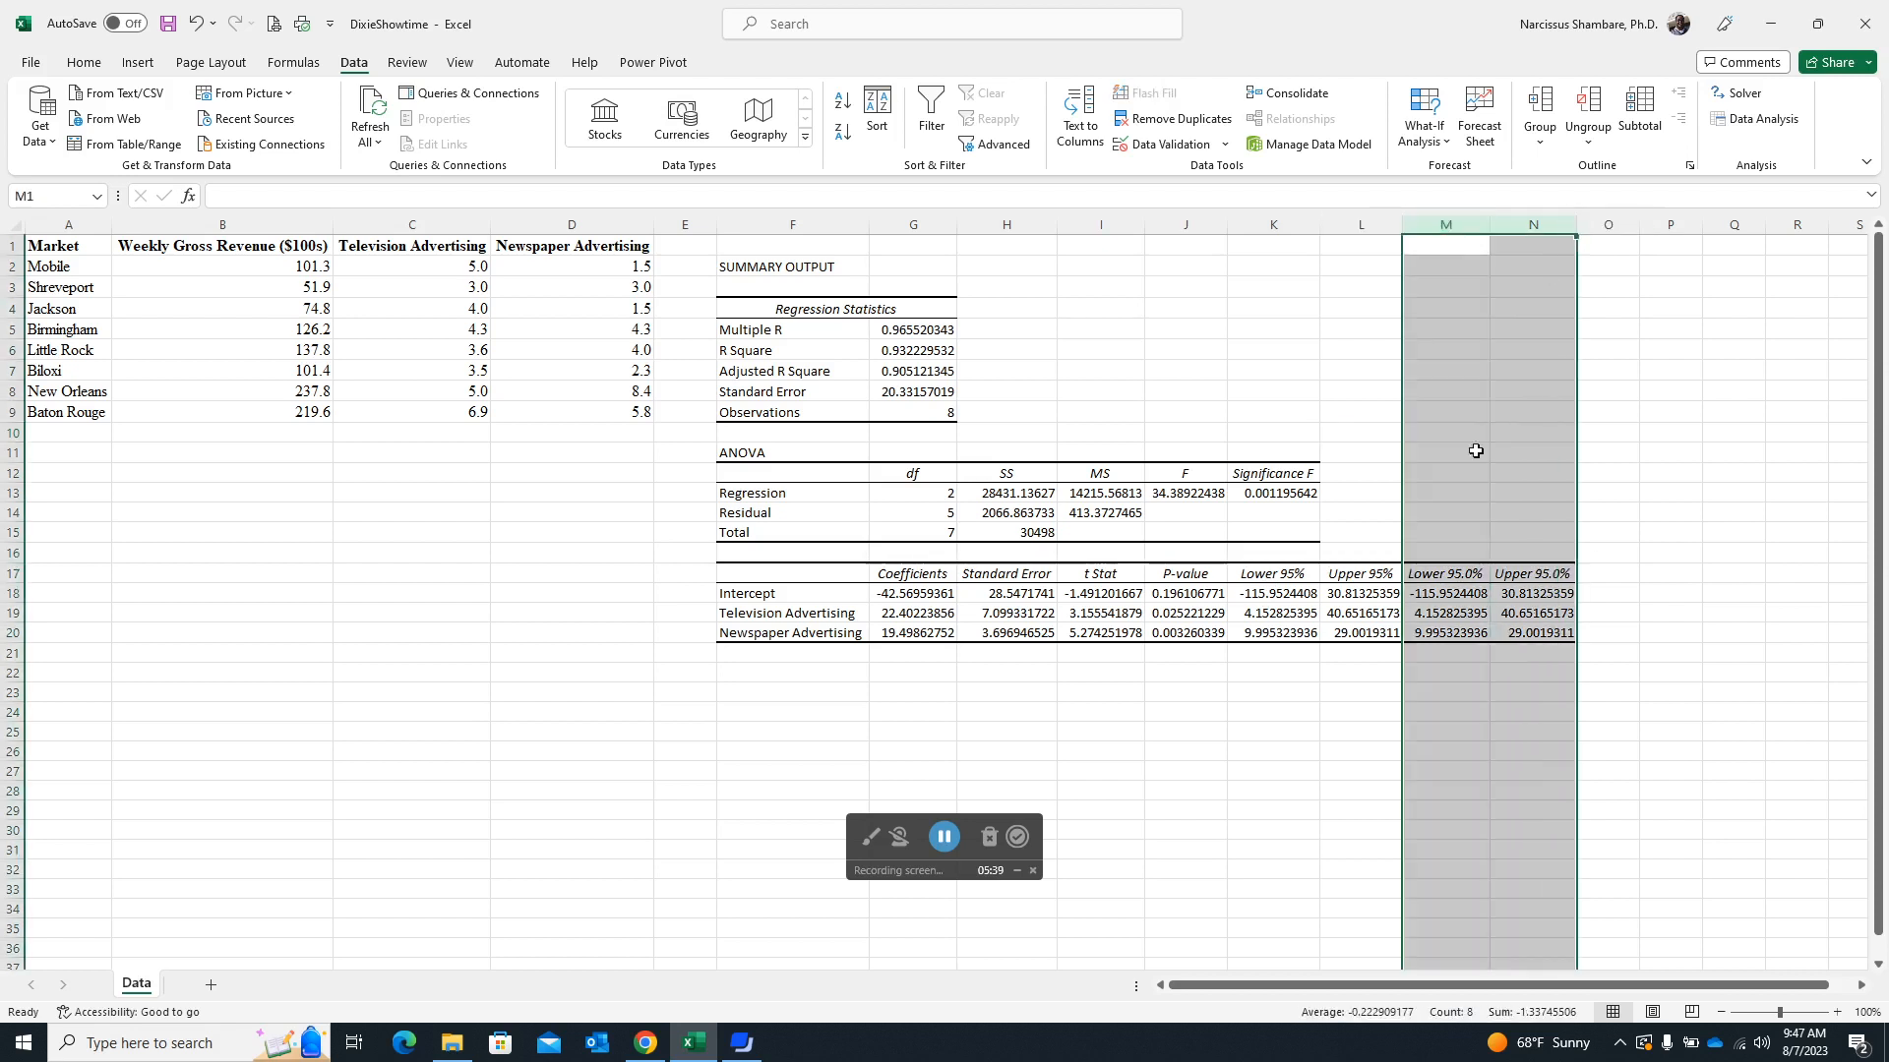
{"action": "right_click", "coordinate": [1486, 483]}
{"action": "left_click", "coordinate": [1554, 704]}
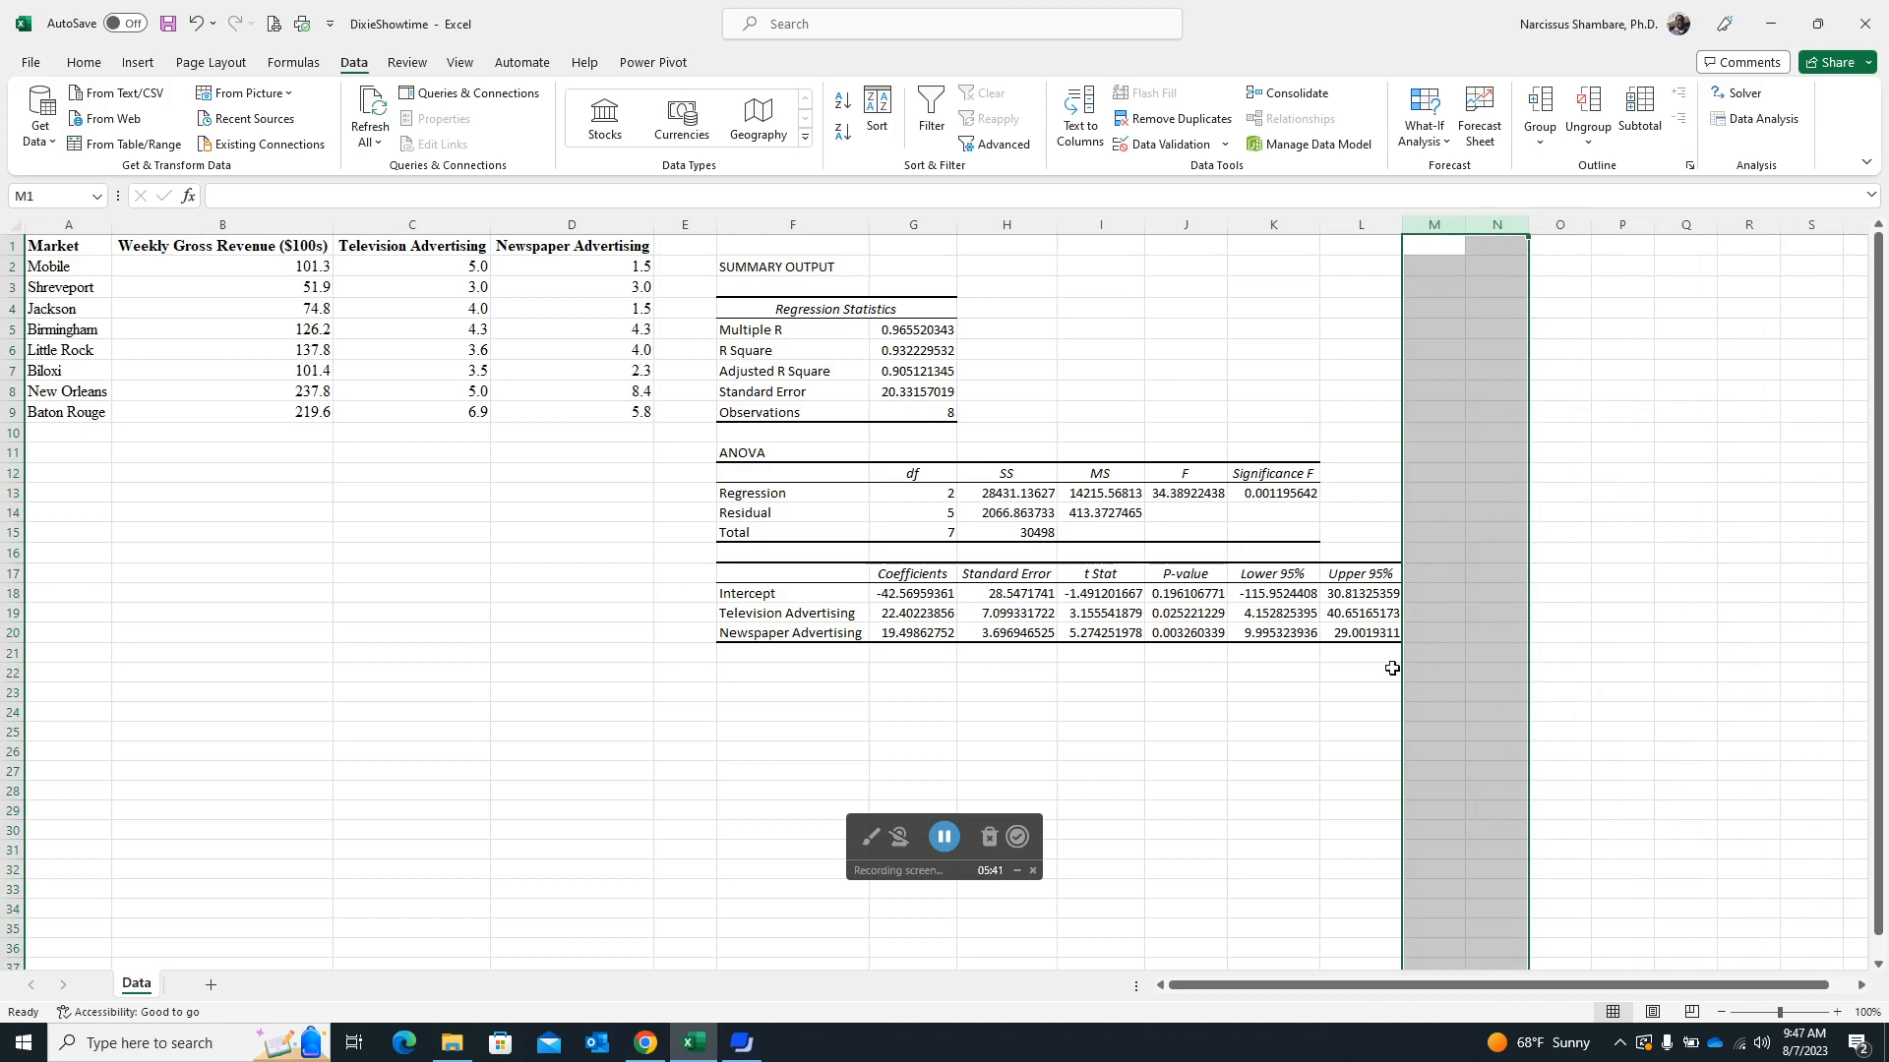
{"action": "left_click", "coordinate": [1169, 596]}
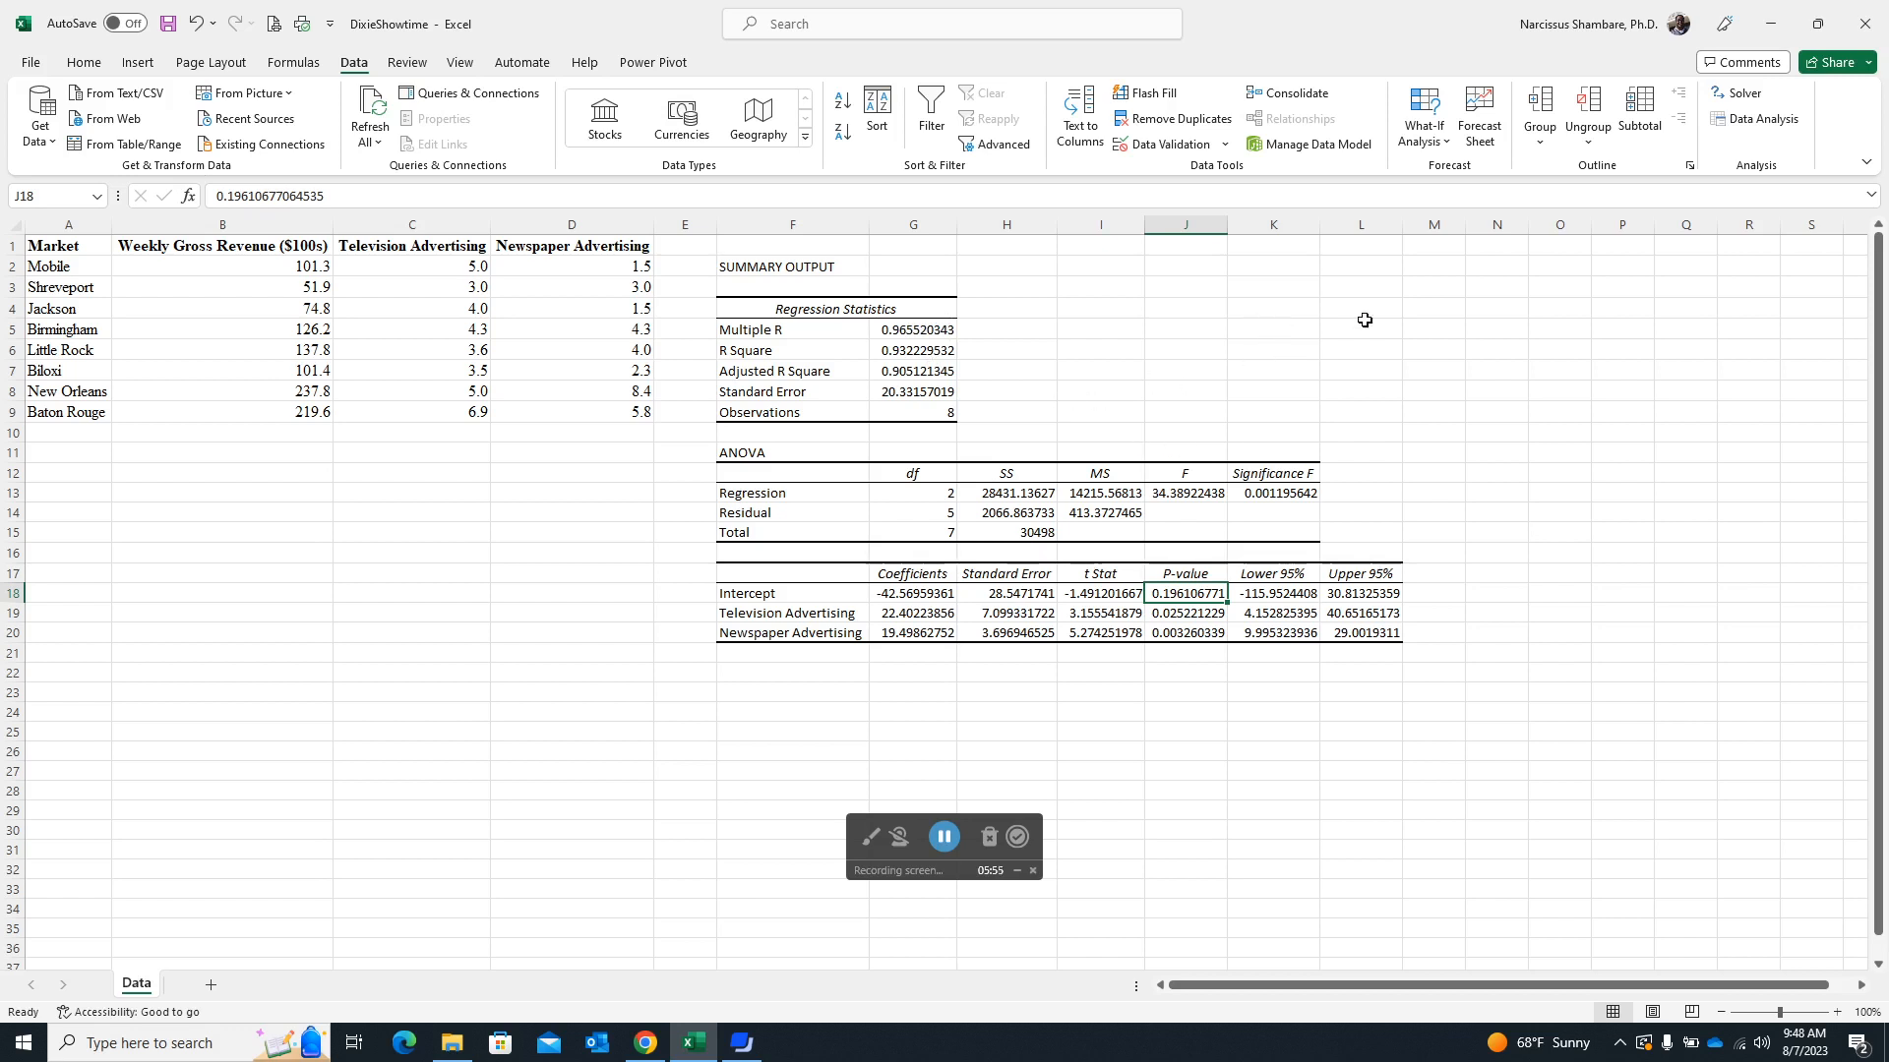
Restore the Excel and SPSS browser windows from full screen and fit the SPSS window into the left half of the screen.
{"action": "left_click", "coordinate": [1817, 28]}
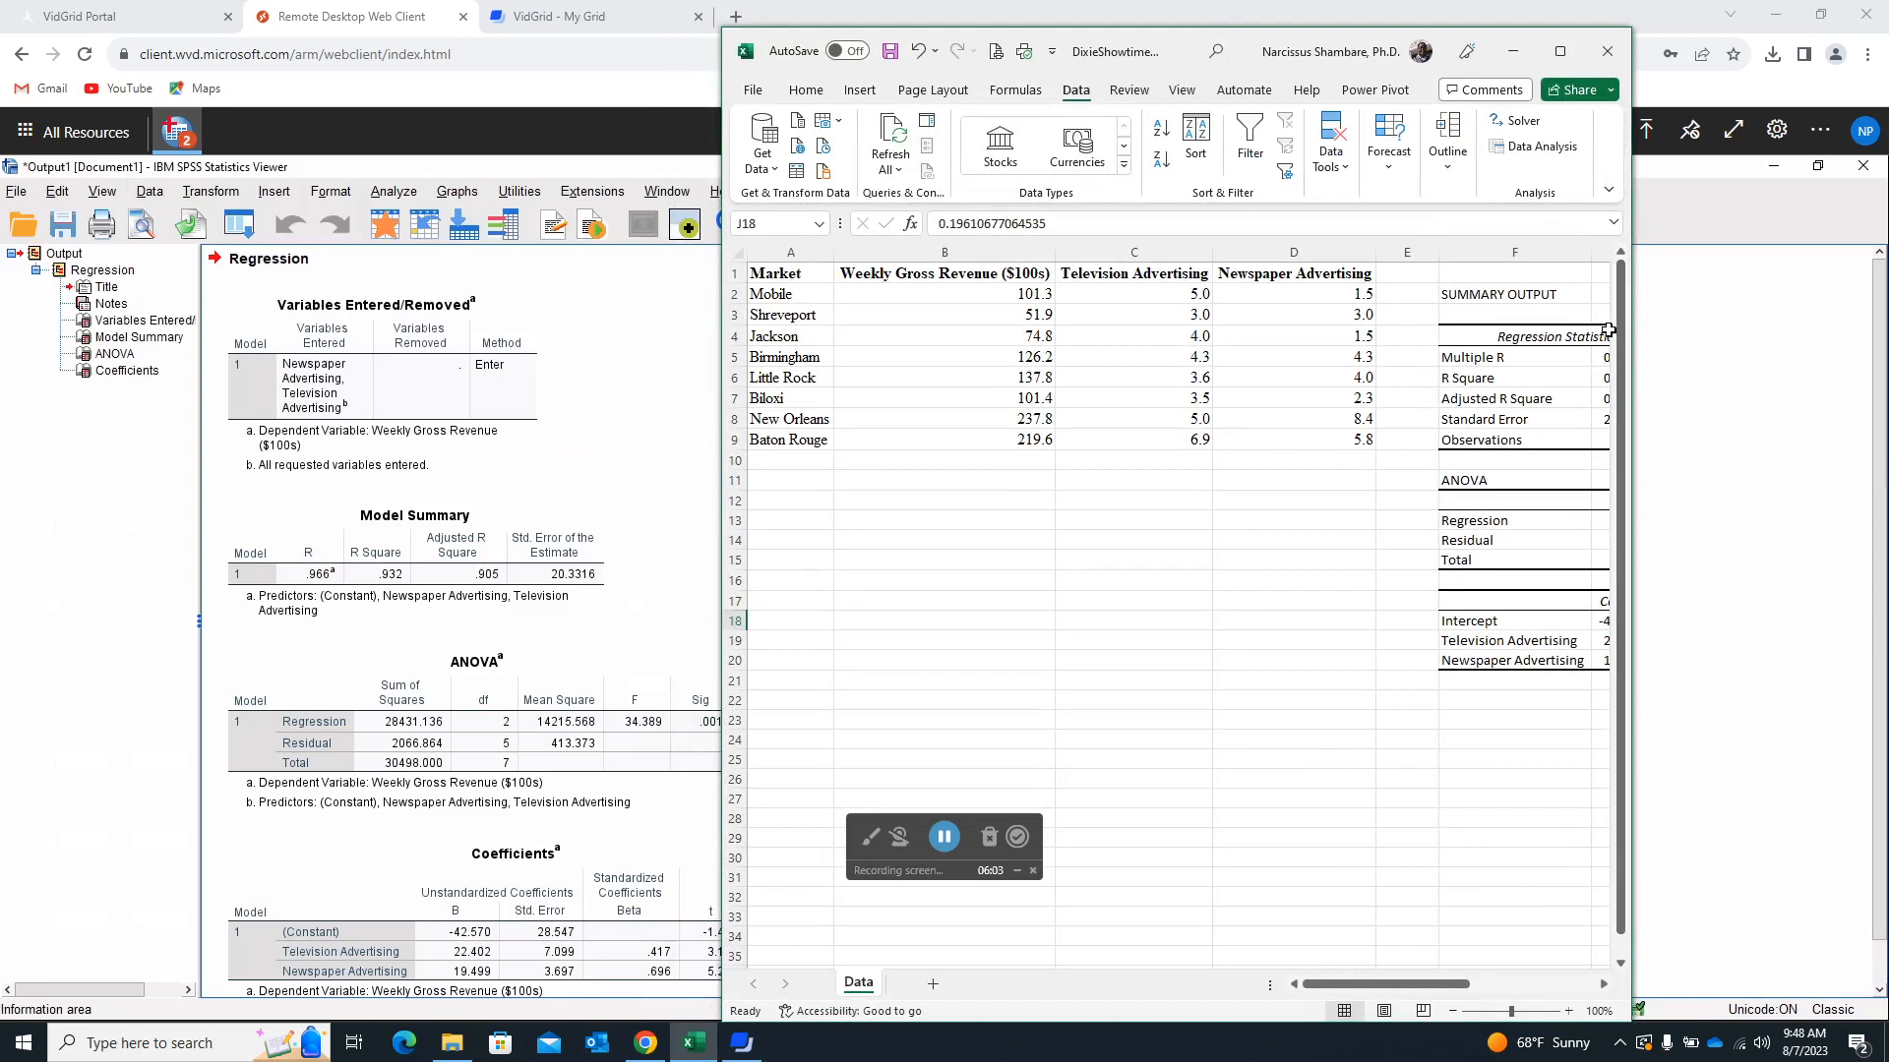
{"action": "left_click", "coordinate": [1760, 363]}
{"action": "left_click", "coordinate": [1820, 15]}
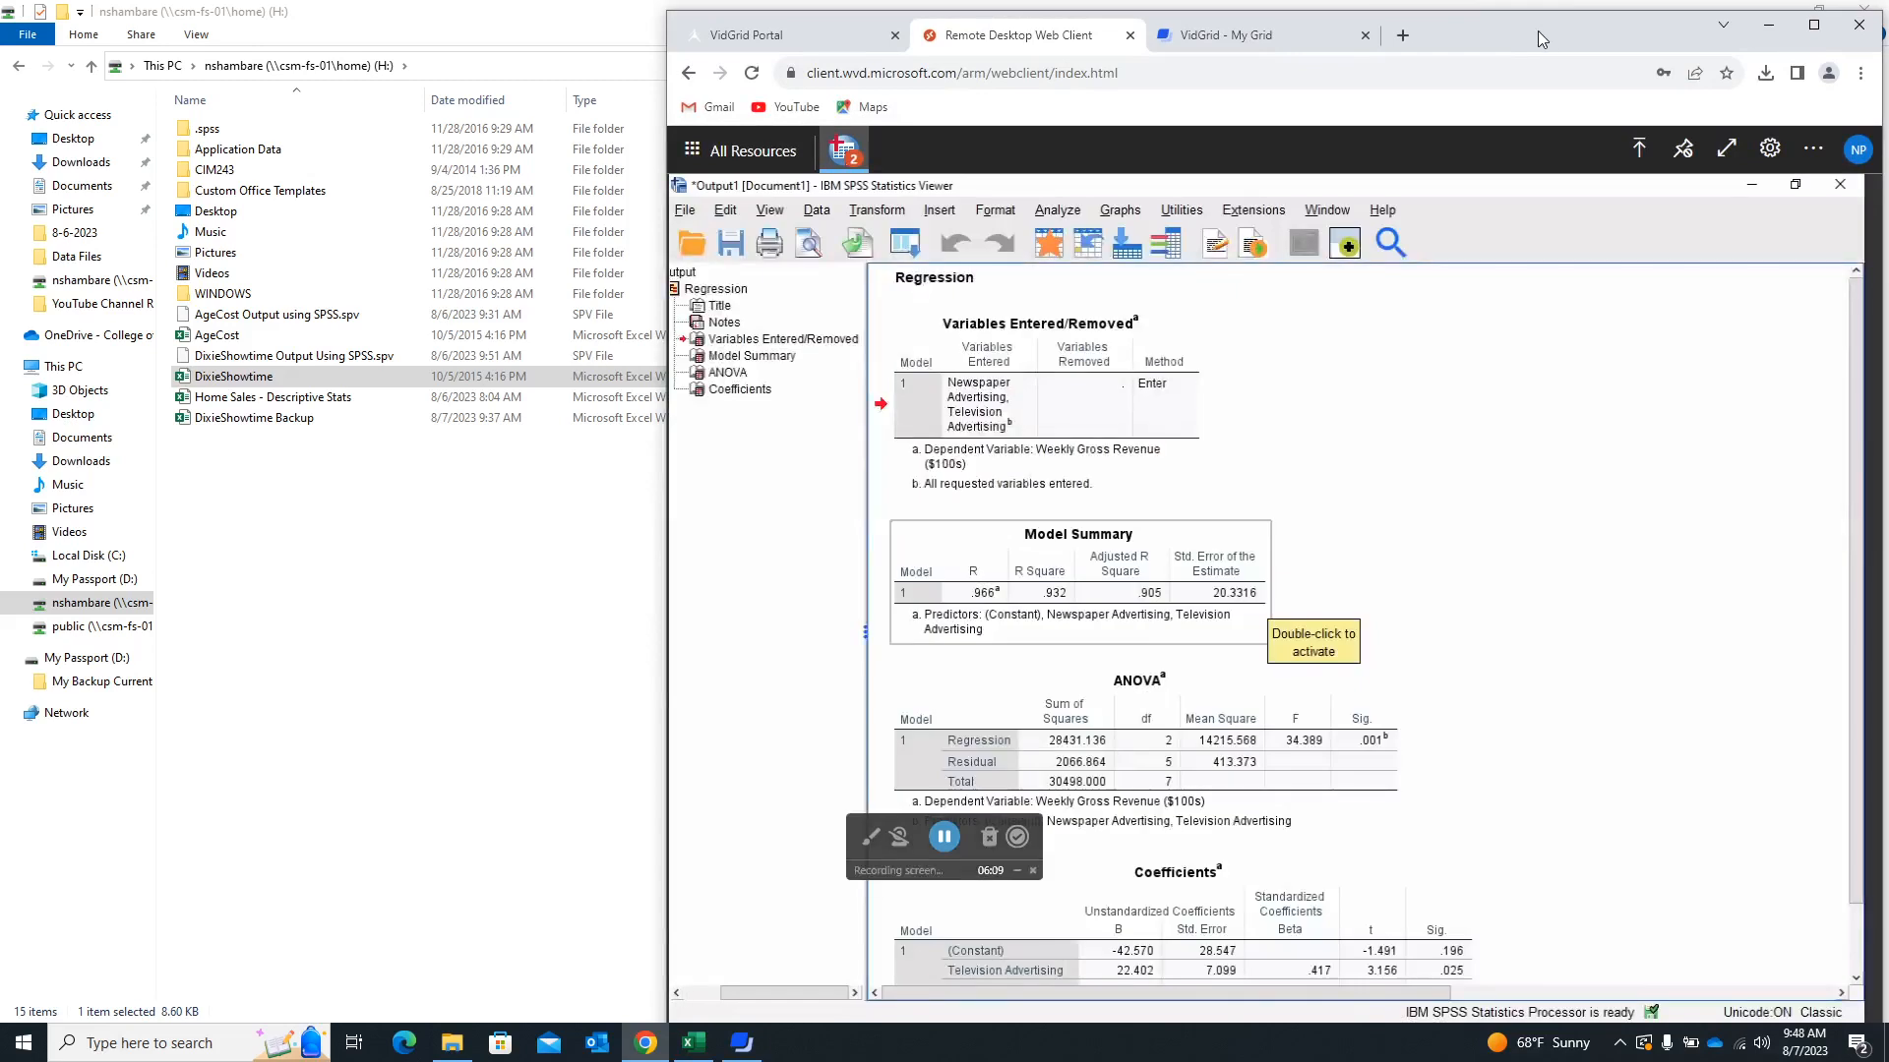
{"action": "left_click_drag", "start_coordinate": [1543, 39], "coordinate": [879, 32]}
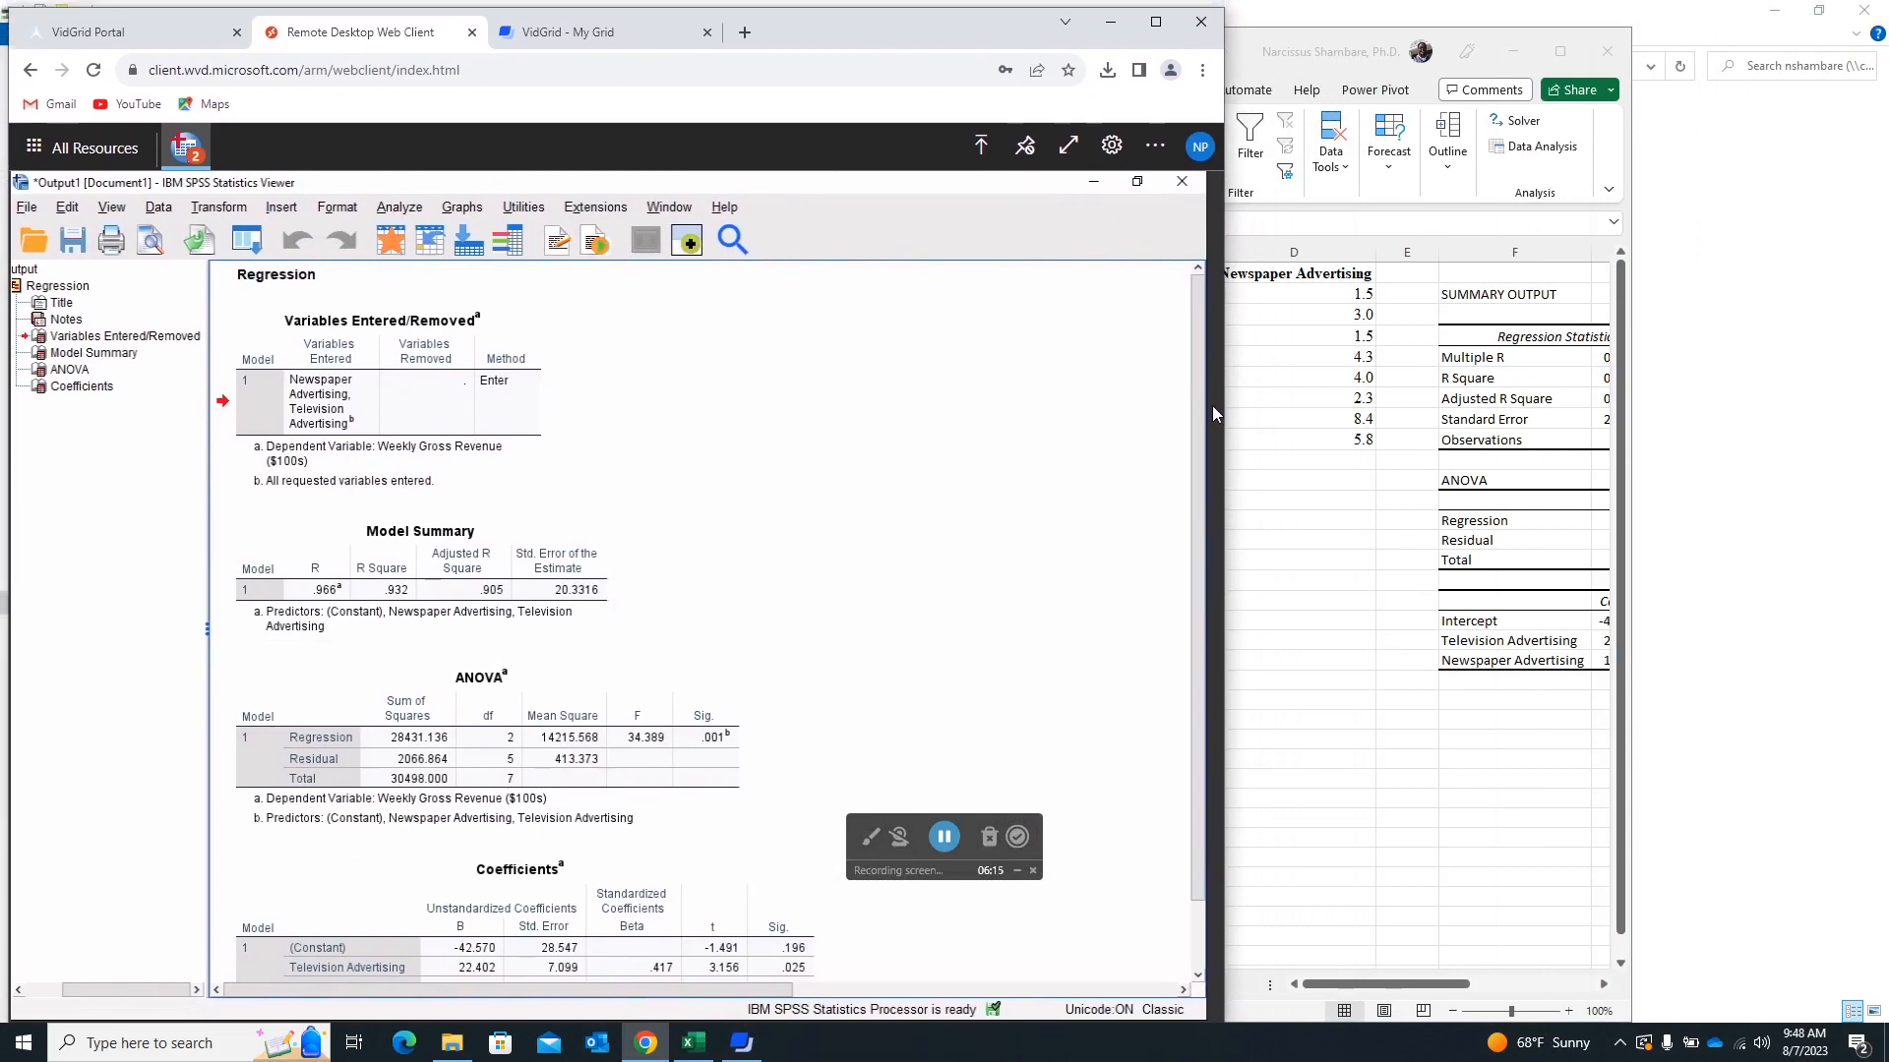
{"action": "left_click_drag", "start_coordinate": [1223, 423], "coordinate": [877, 405]}
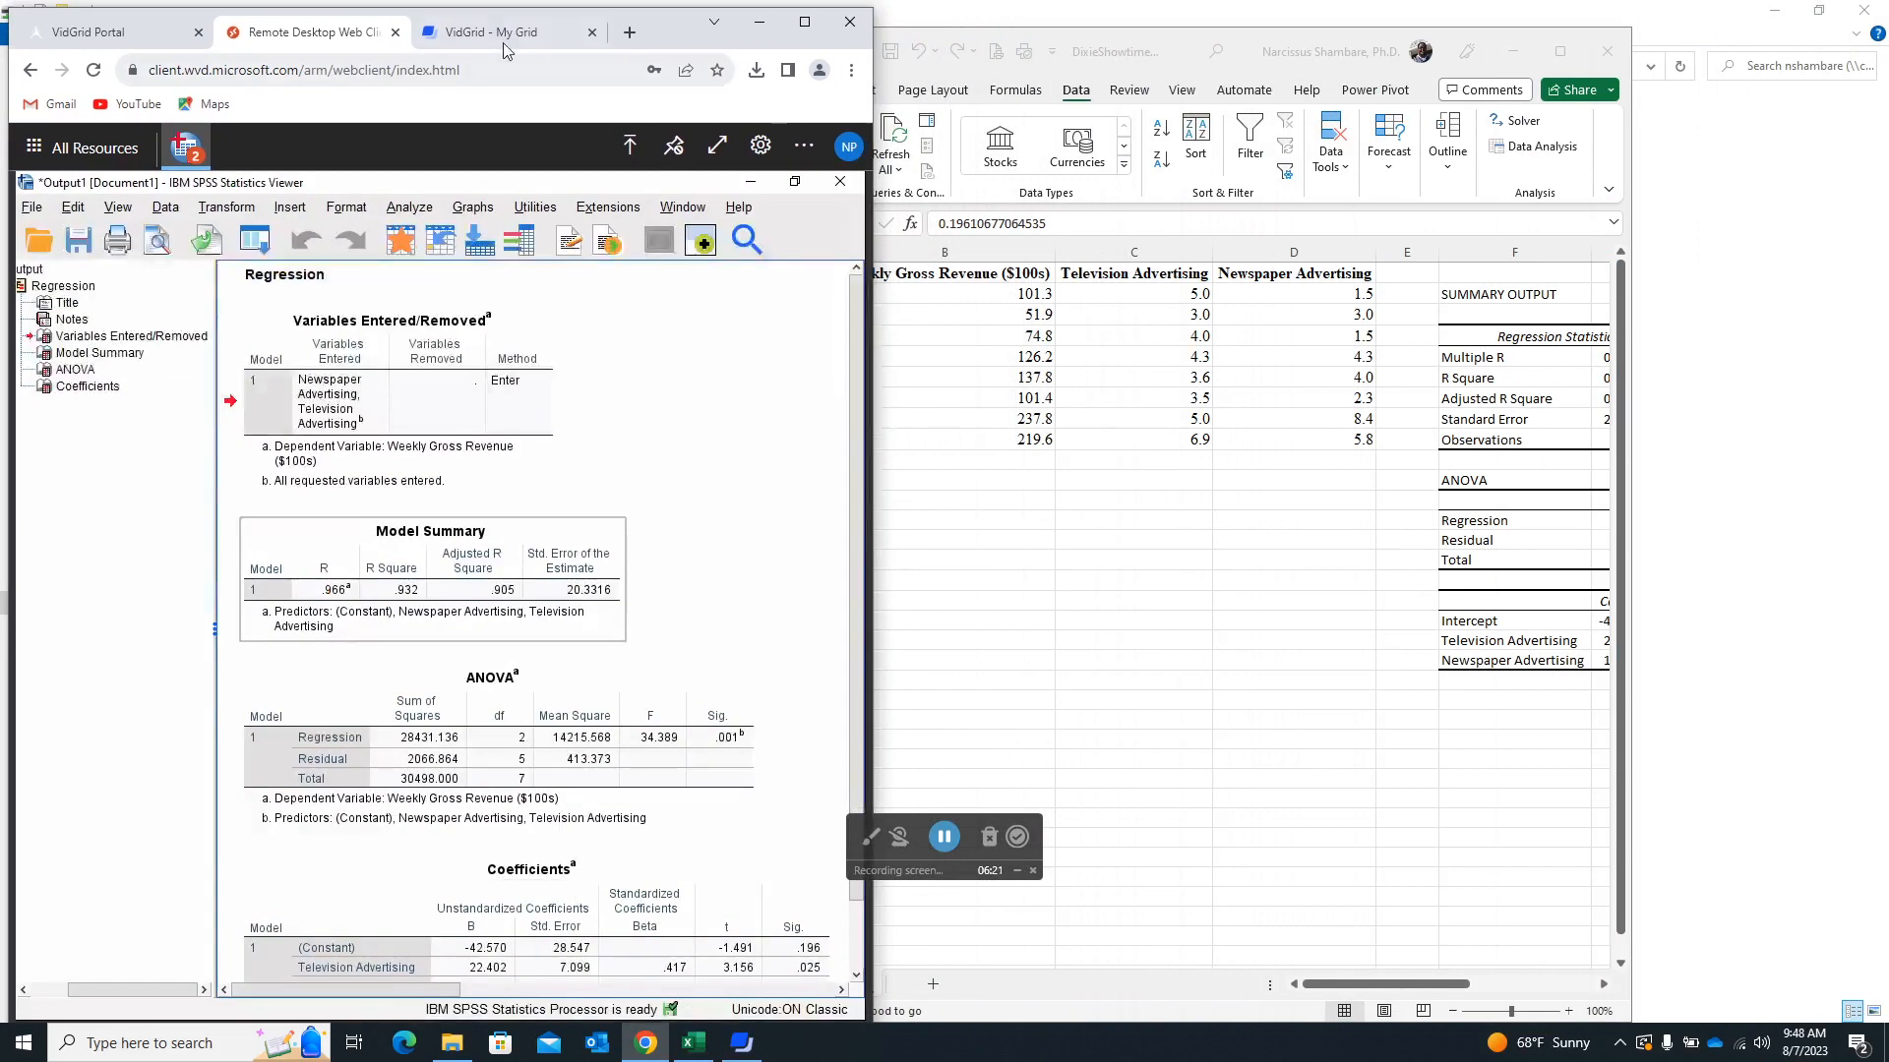
{"action": "left_click_drag", "start_coordinate": [667, 17], "coordinate": [664, 13]}
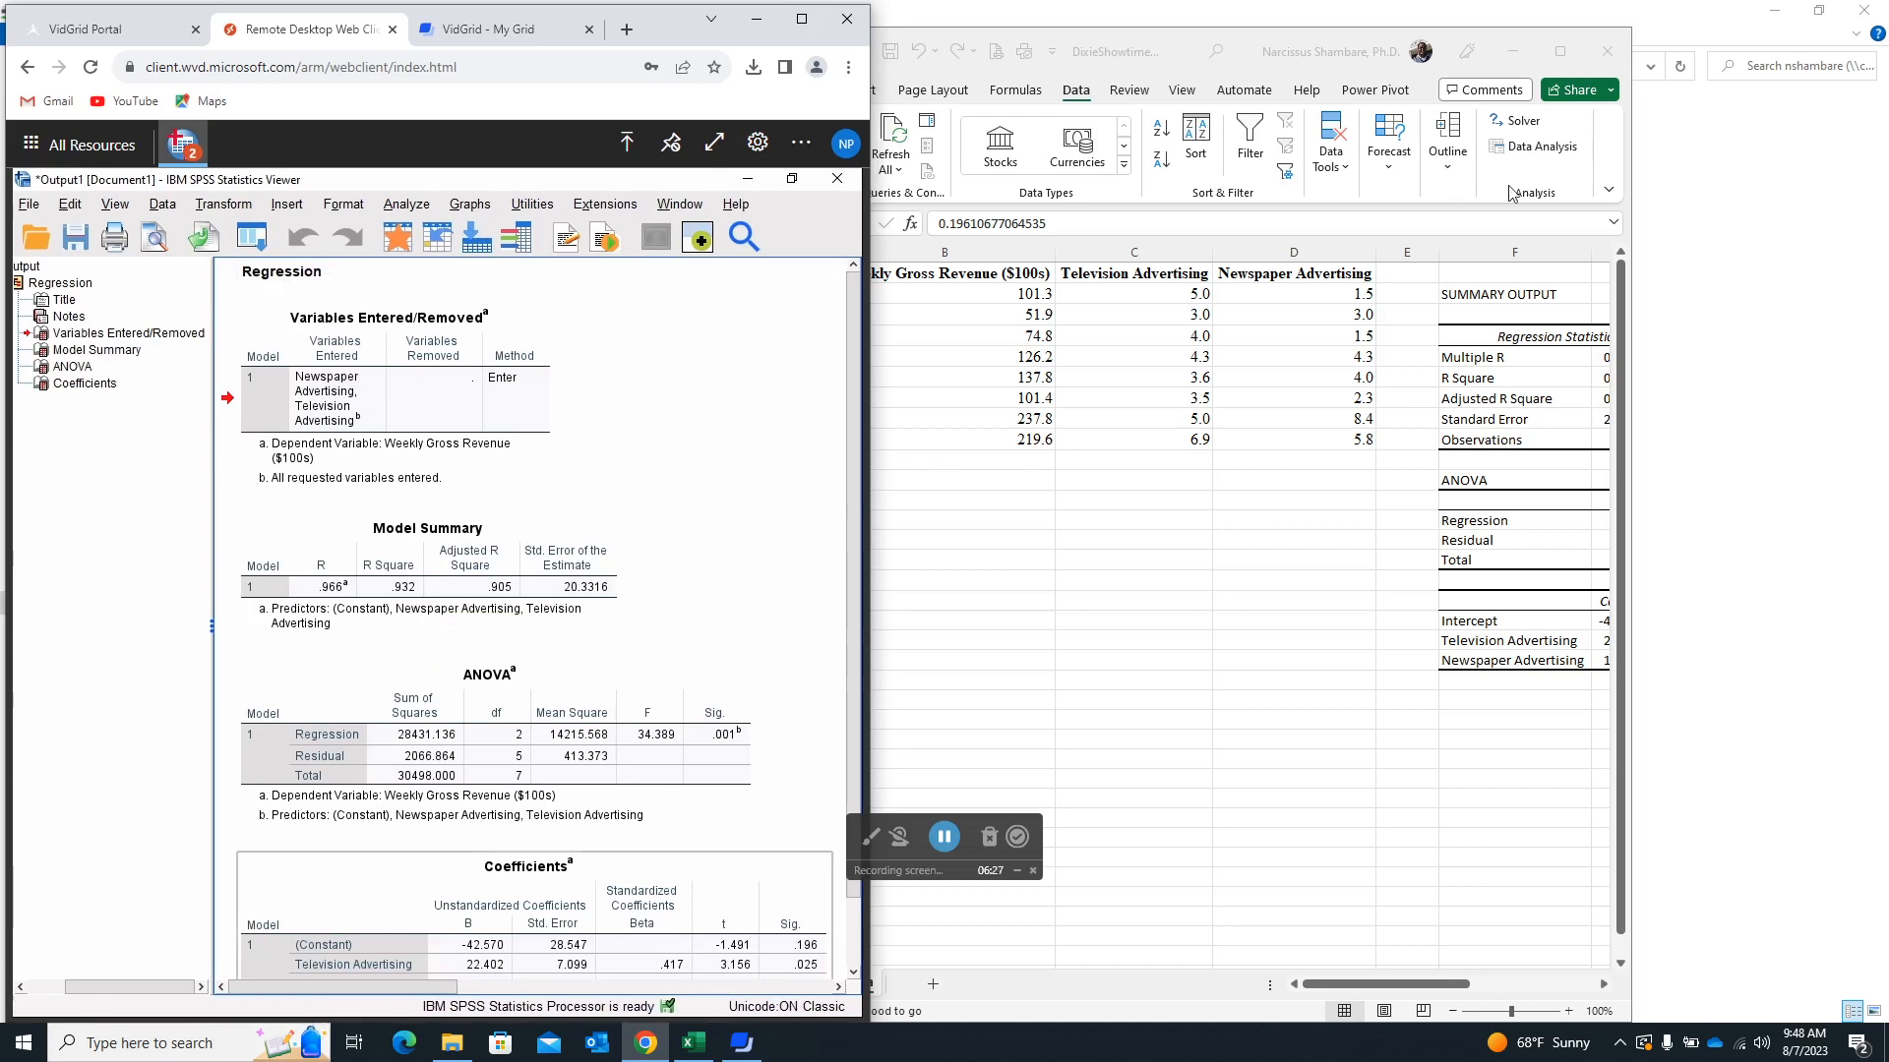
Move the Excel window beside the SPSS window and widen it to fill the right half of the screen.
{"action": "left_click_drag", "start_coordinate": [1349, 49], "coordinate": [1601, 20]}
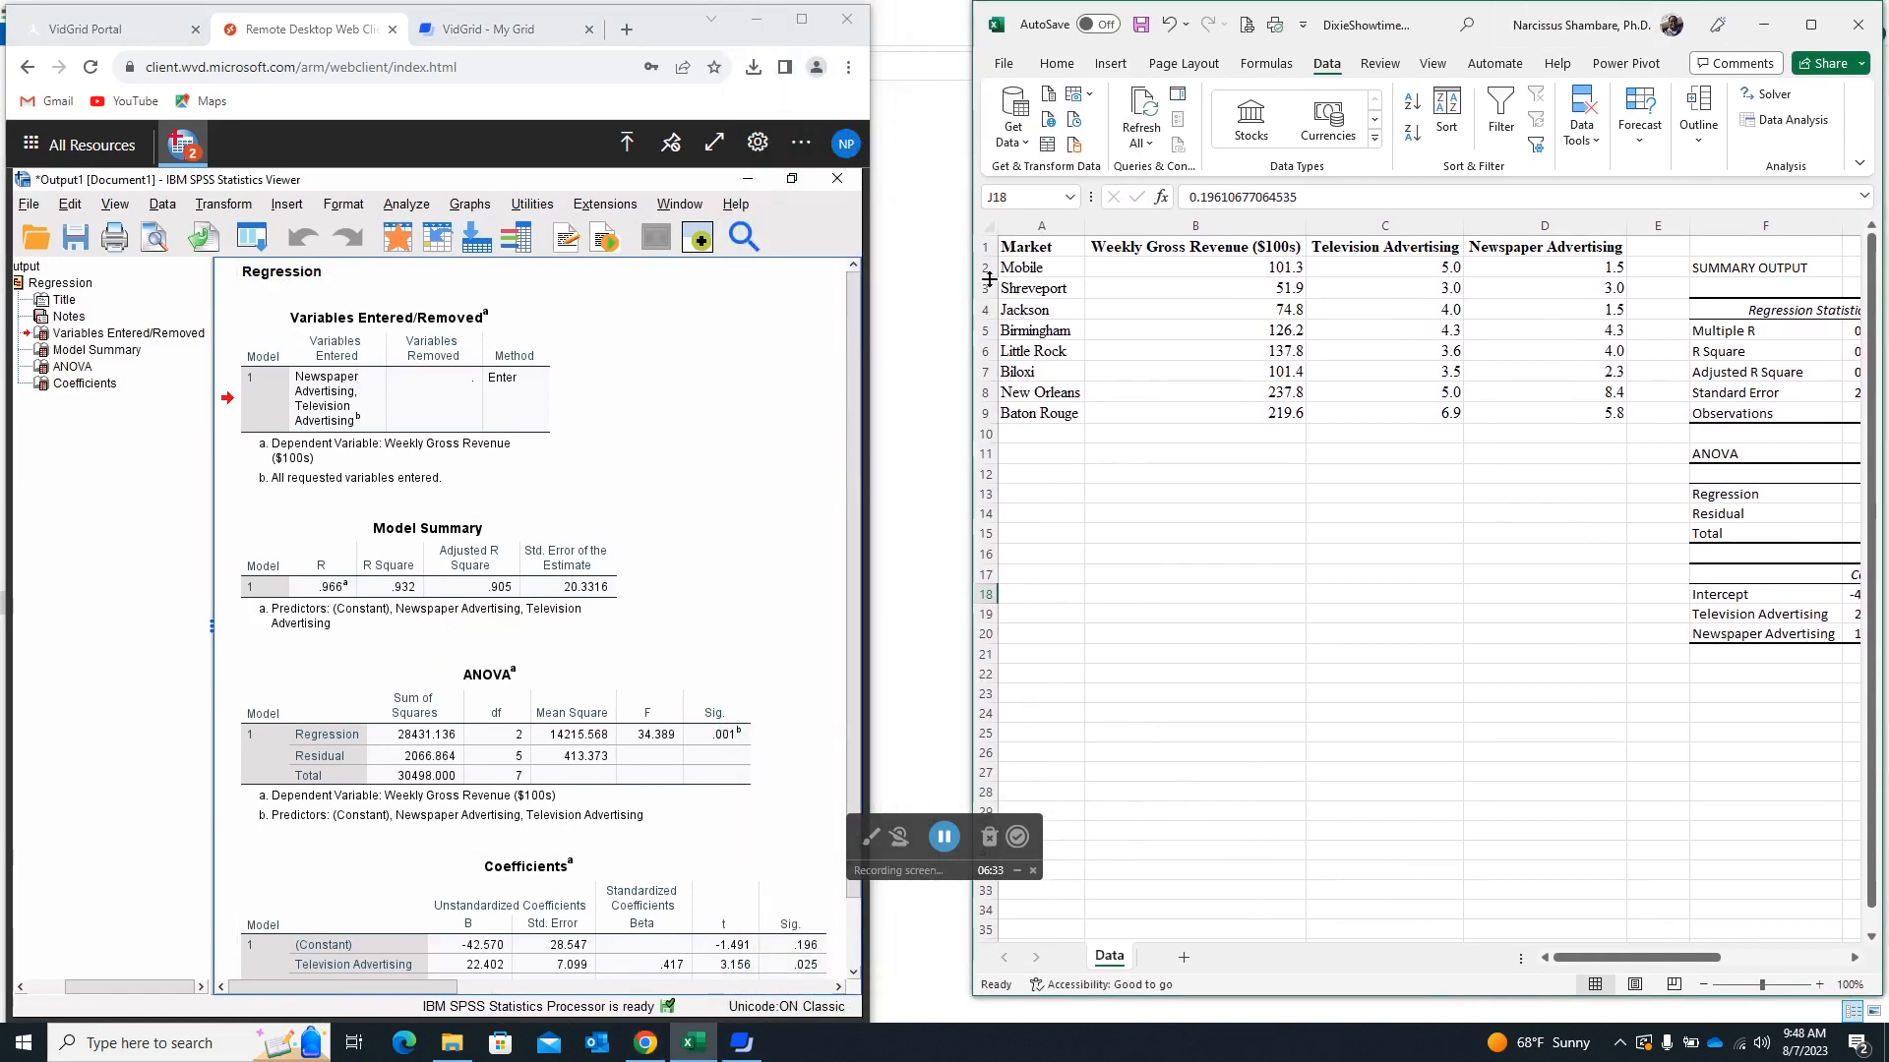
{"action": "left_click", "coordinate": [985, 246]}
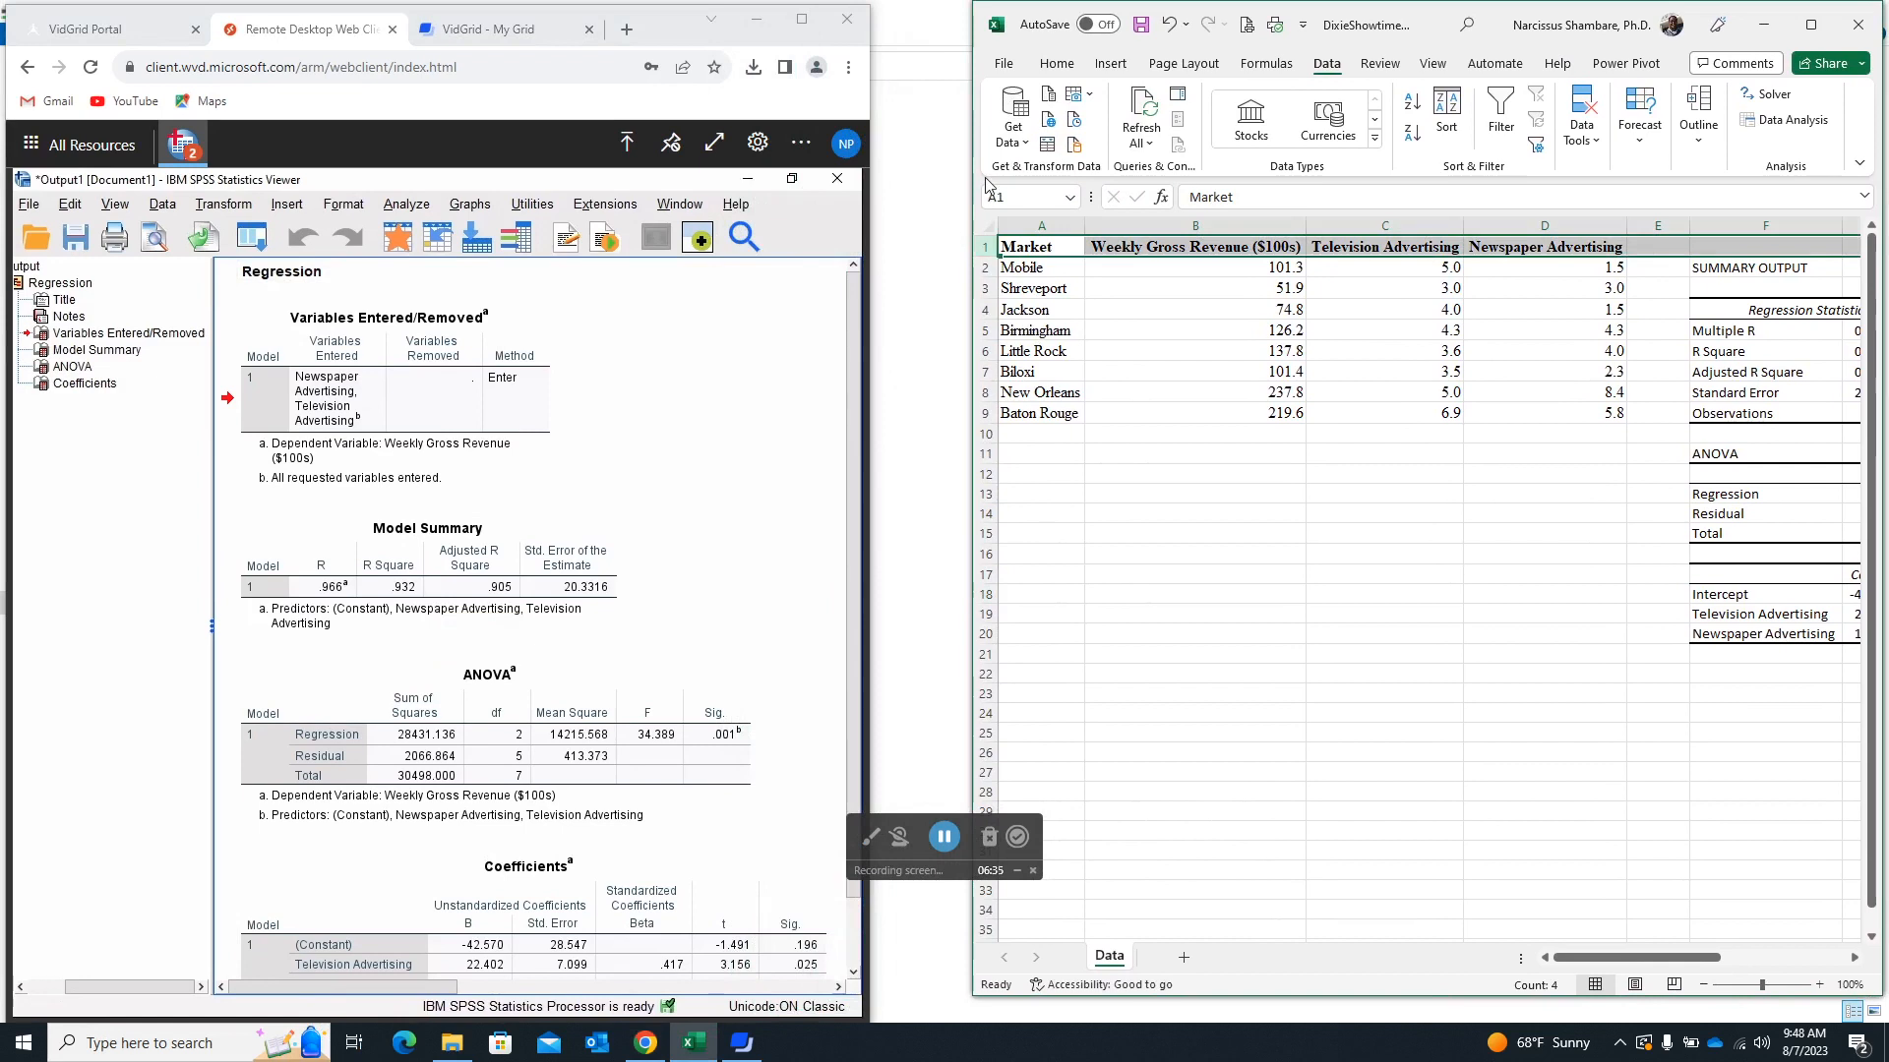
{"action": "left_click_drag", "start_coordinate": [969, 180], "coordinate": [871, 180]}
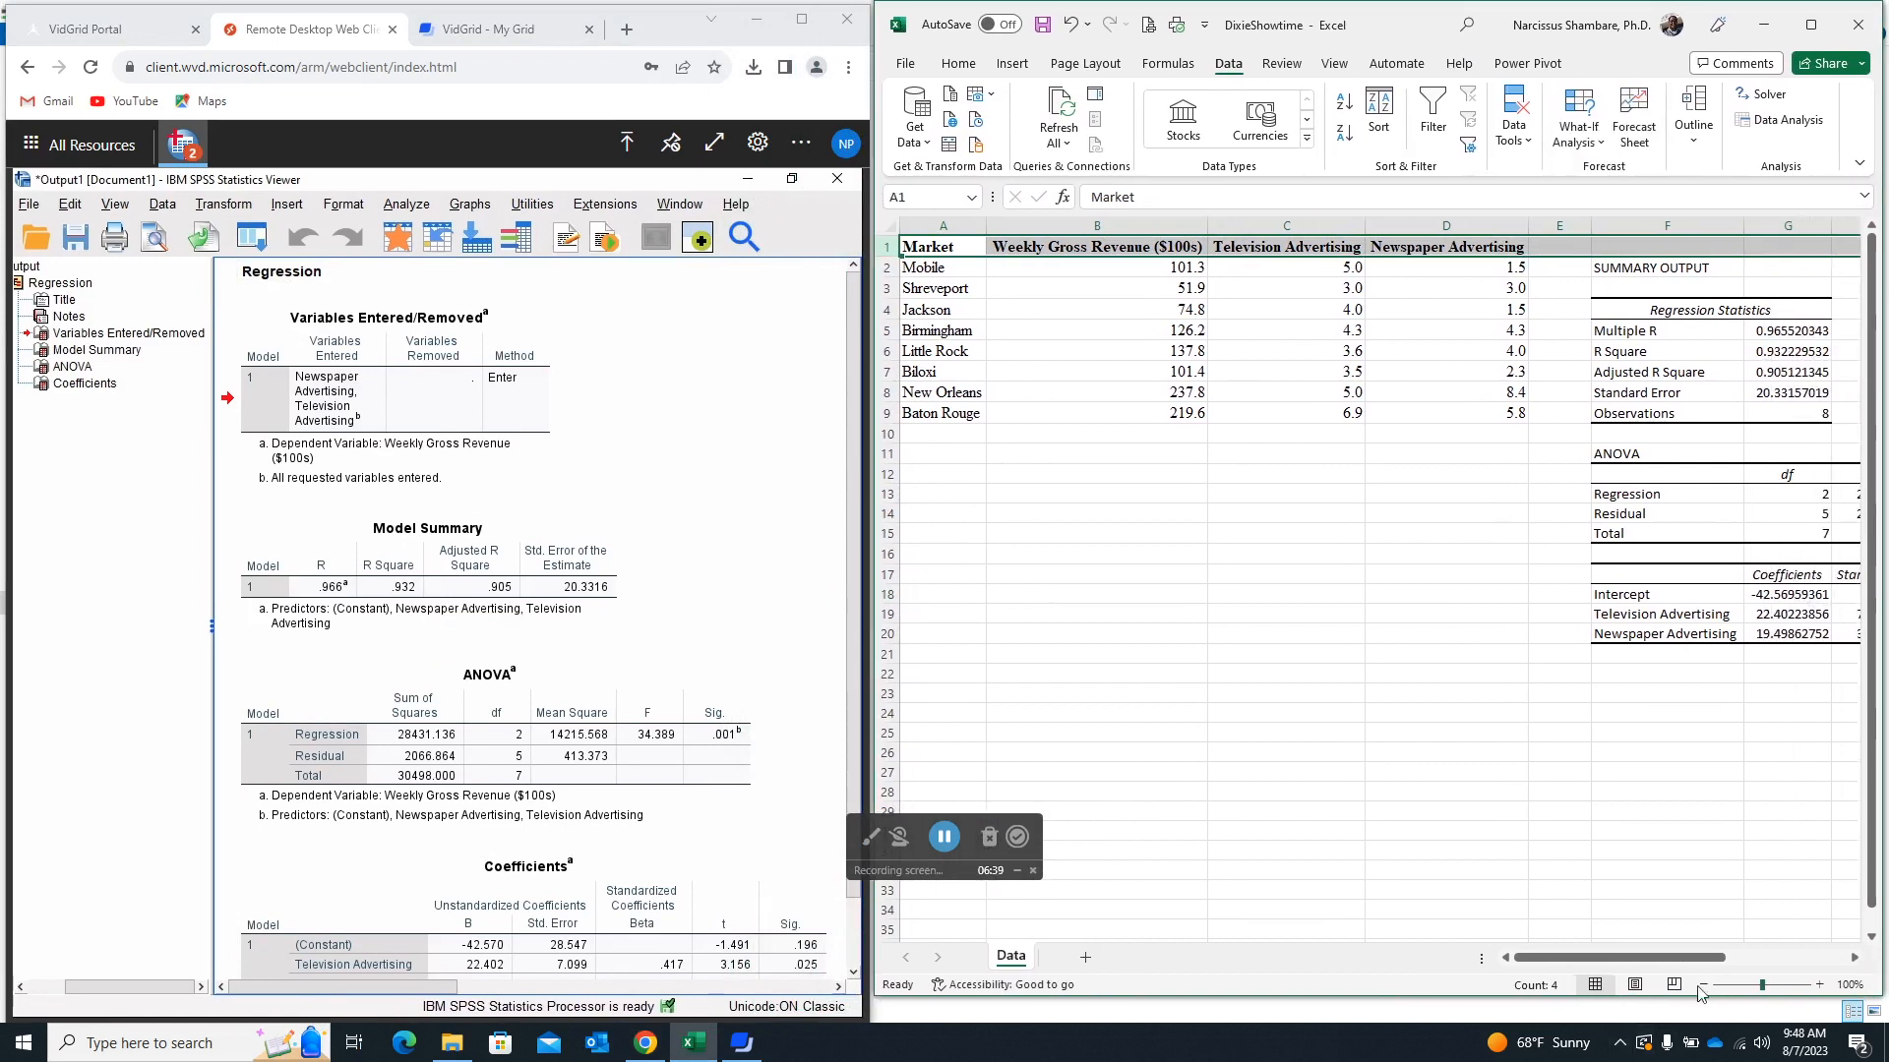
Show the Excel regression output at 120% zoom and compare it with the SPSS Model Summary and ANOVA tables.
{"action": "left_click_drag", "start_coordinate": [1660, 967], "coordinate": [1824, 935]}
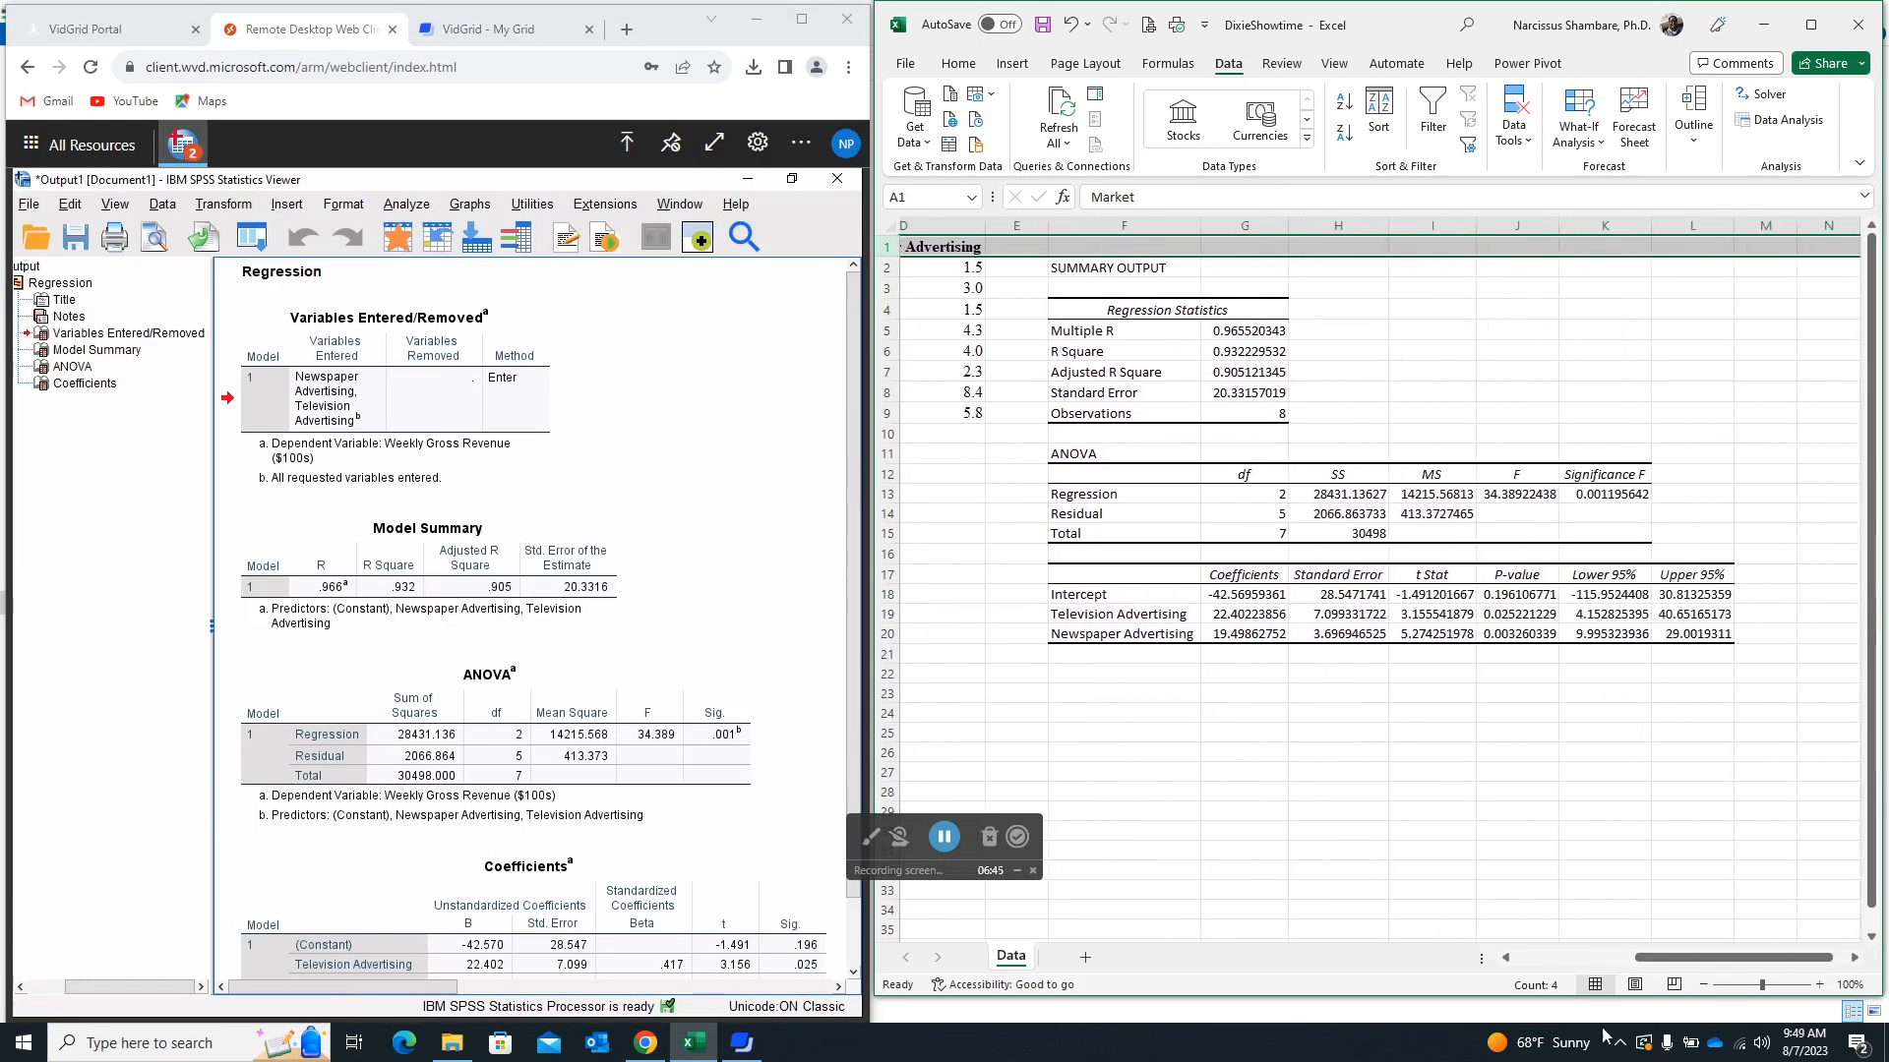
{"action": "left_click", "coordinate": [1821, 985]}
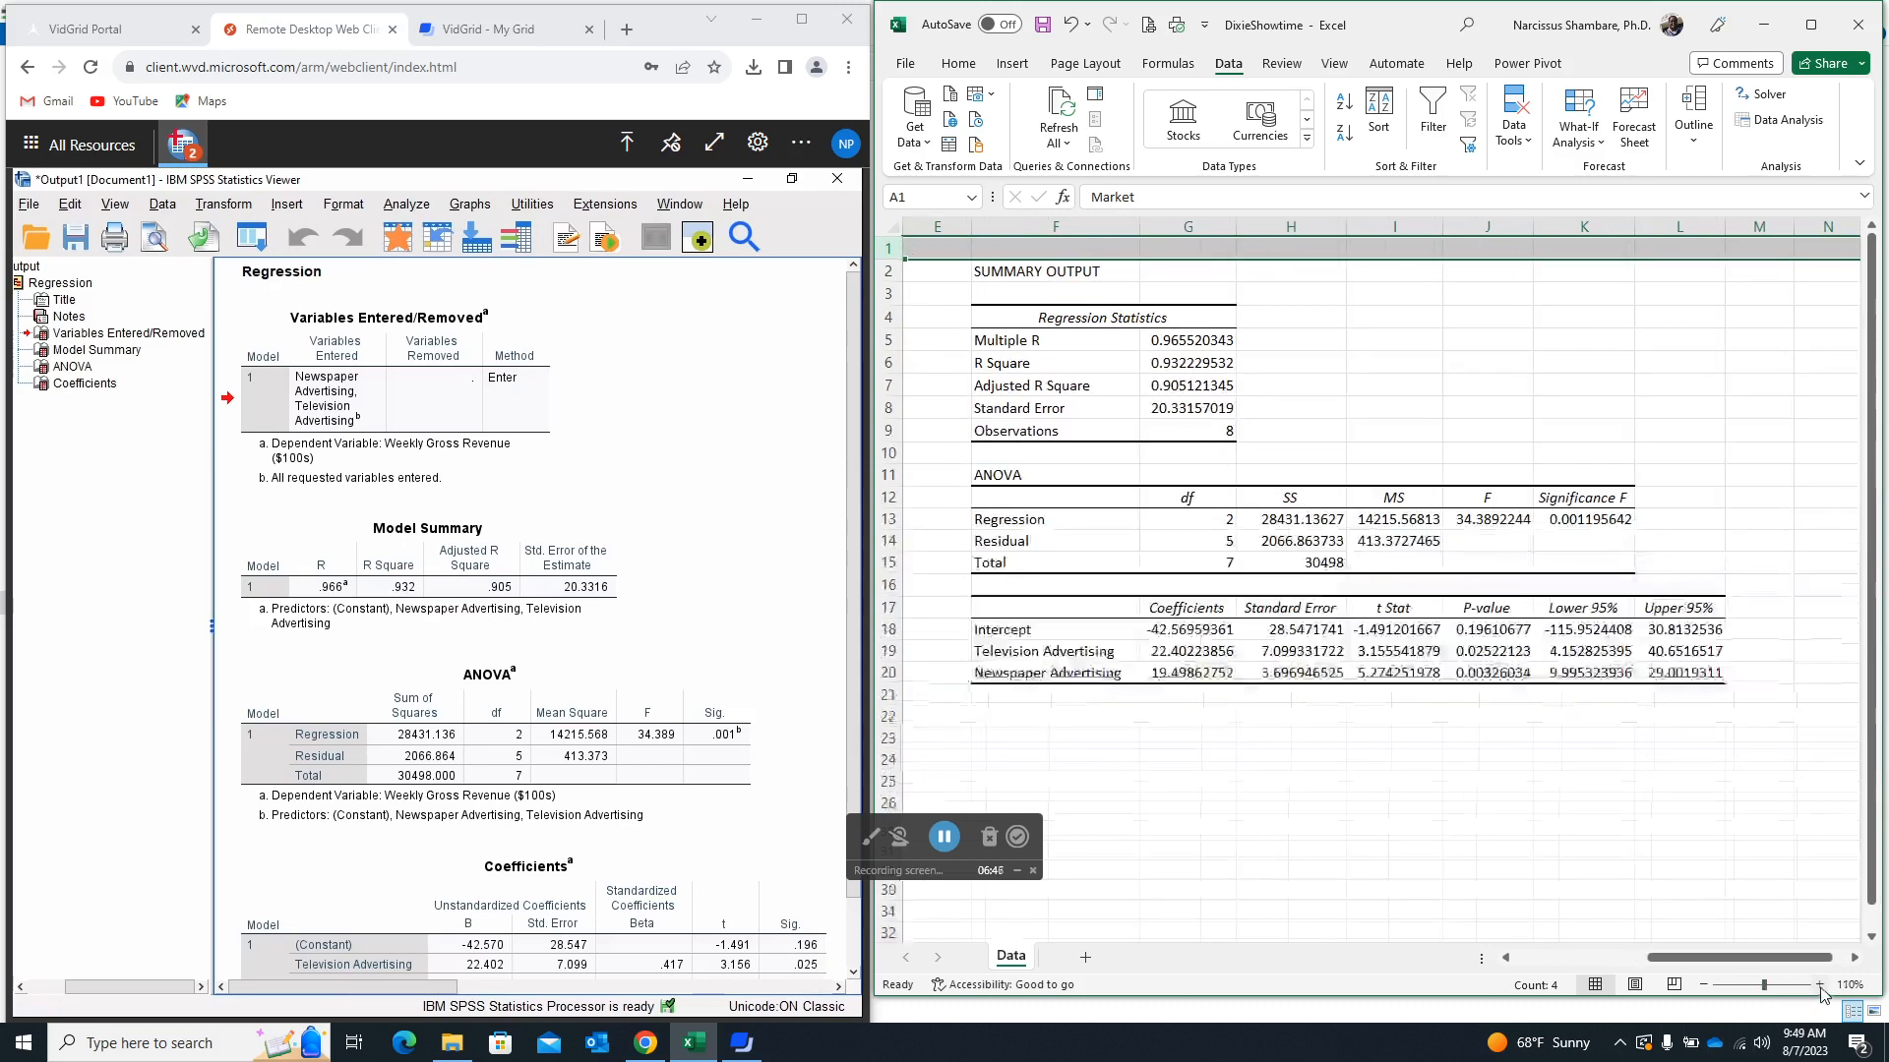
{"action": "left_click", "coordinate": [1821, 985]}
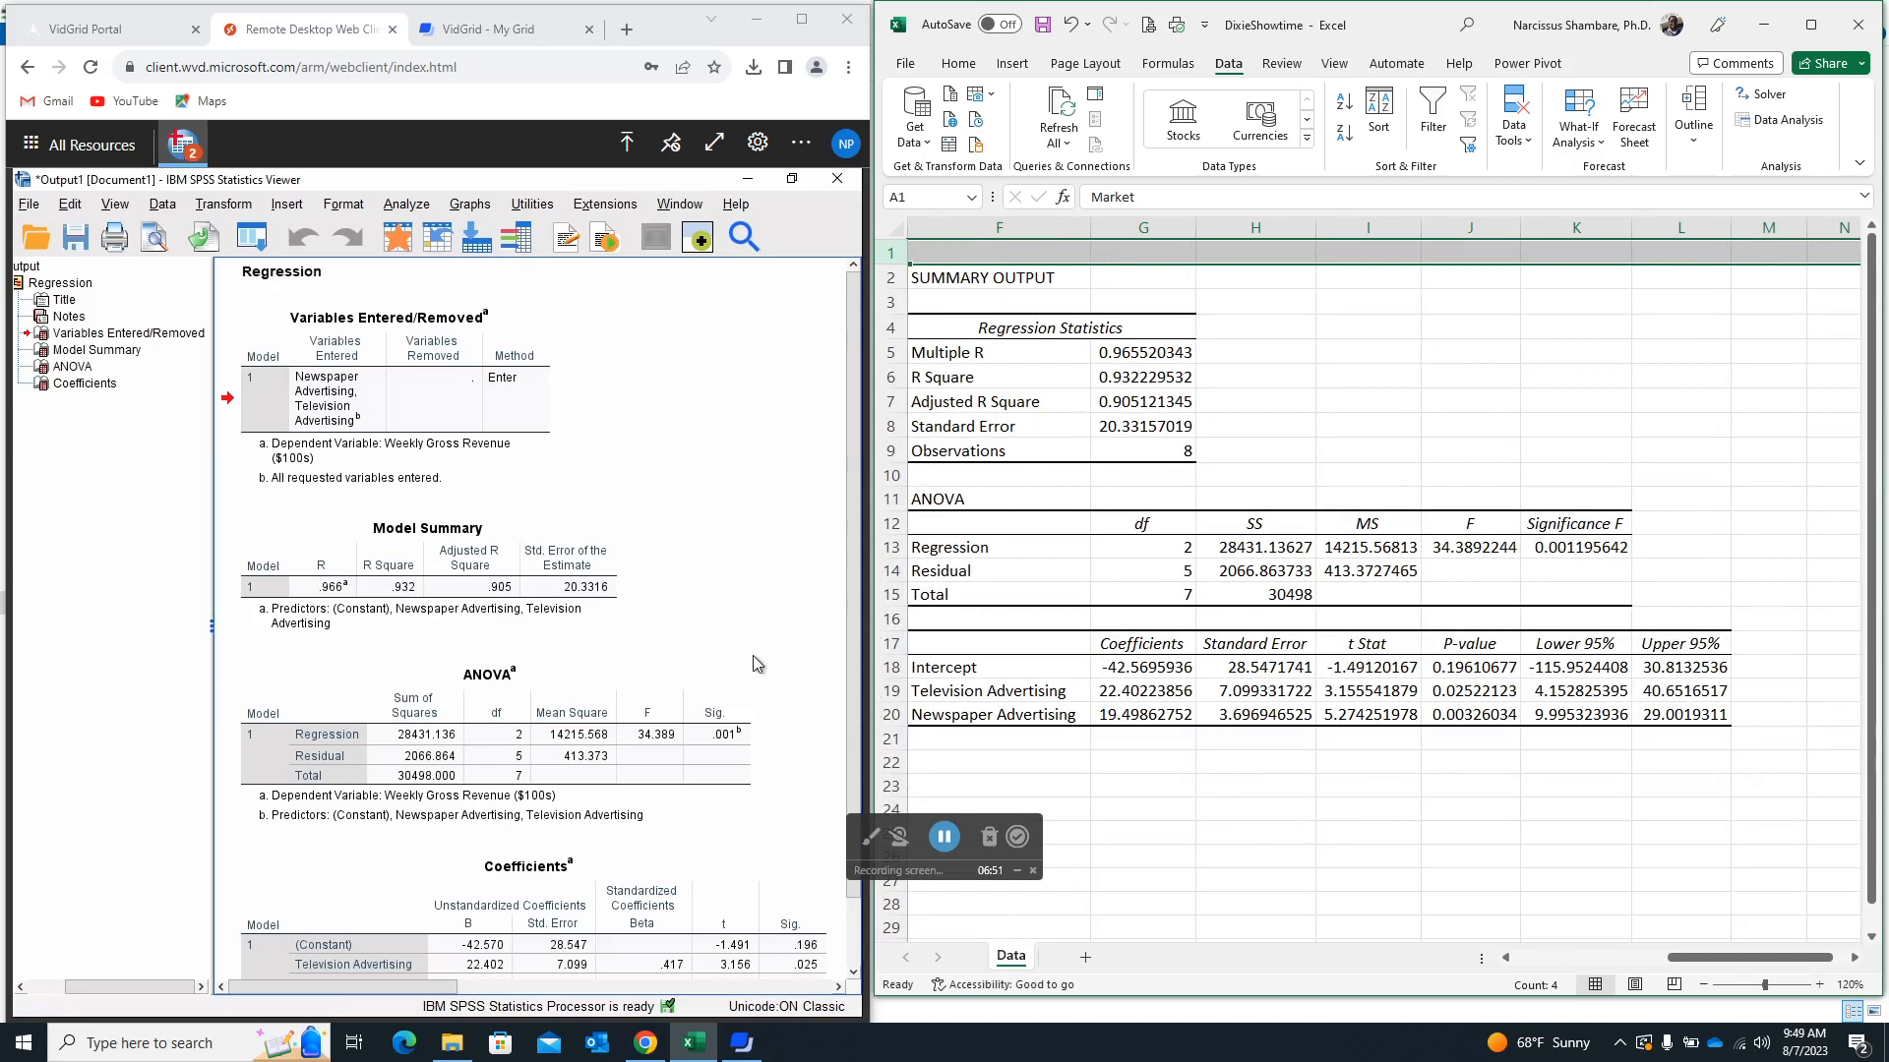
{"action": "left_click", "coordinate": [409, 620]}
{"action": "left_click_drag", "start_coordinate": [856, 378], "coordinate": [871, 468]}
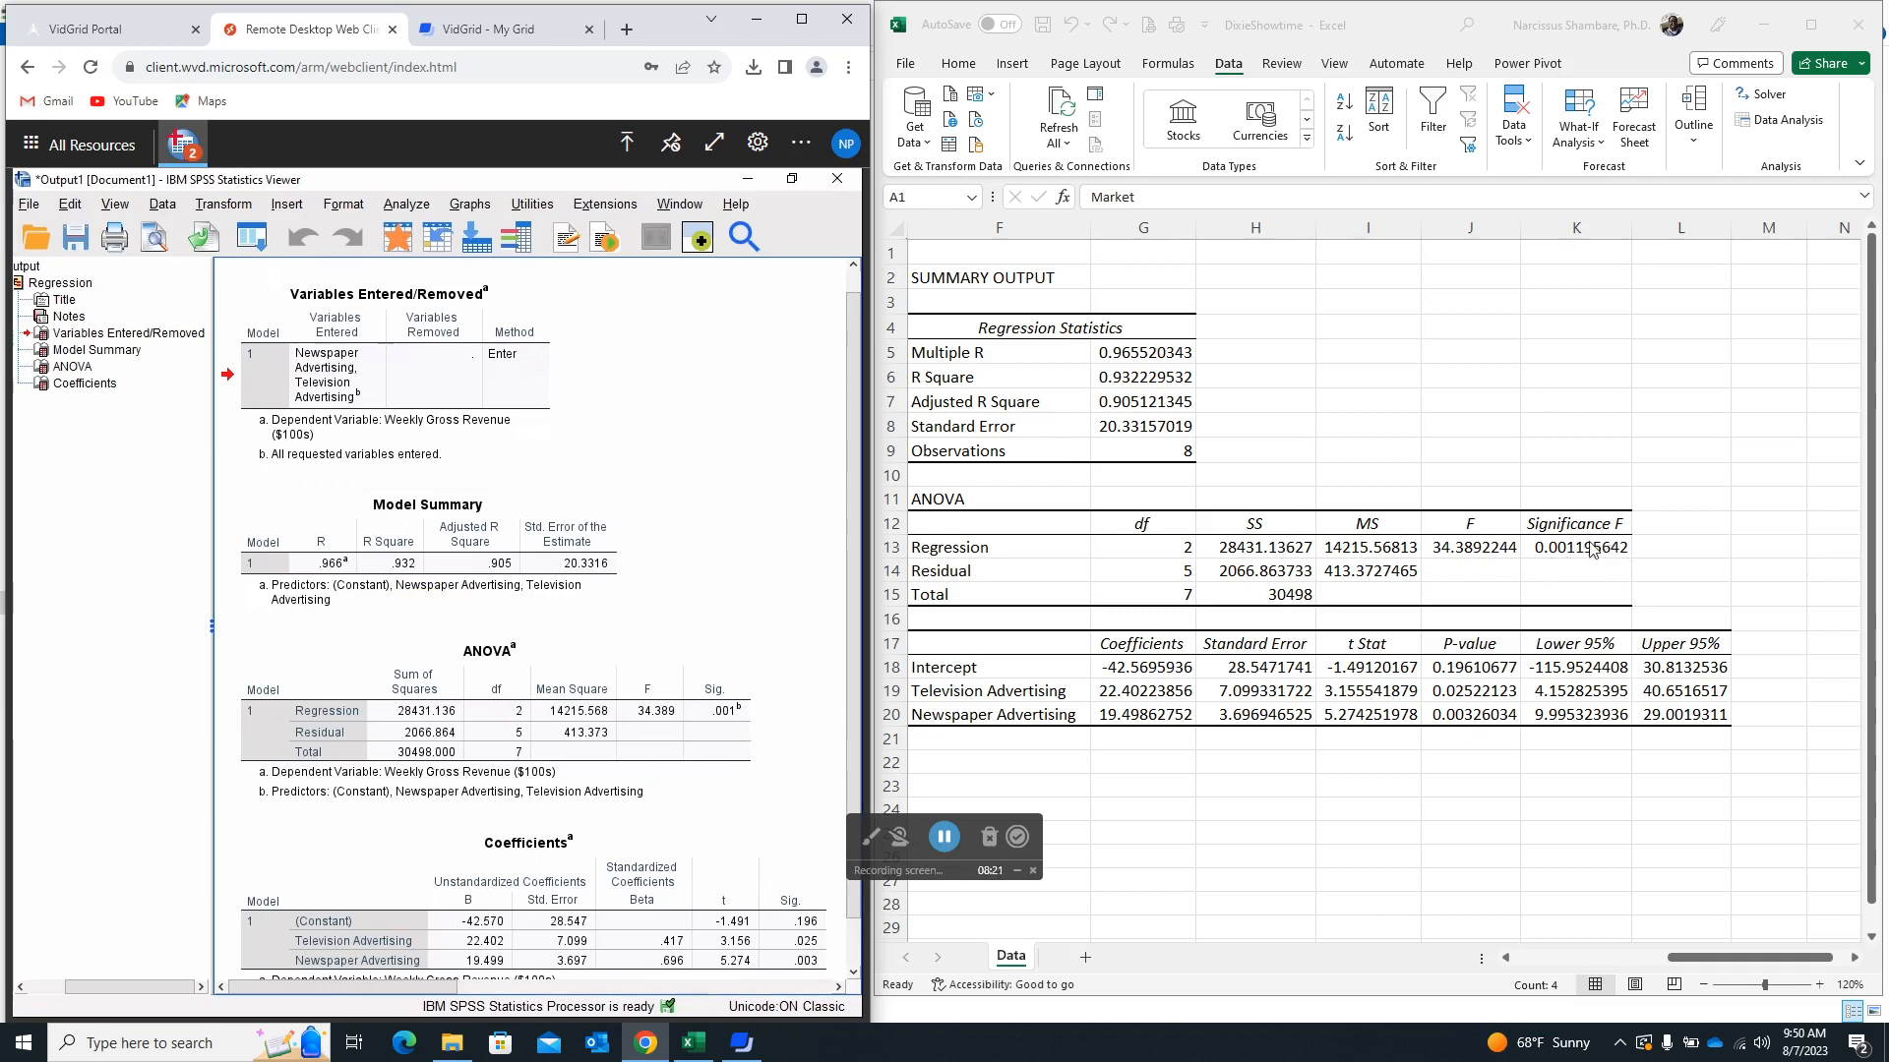
{"action": "left_click", "coordinate": [720, 750]}
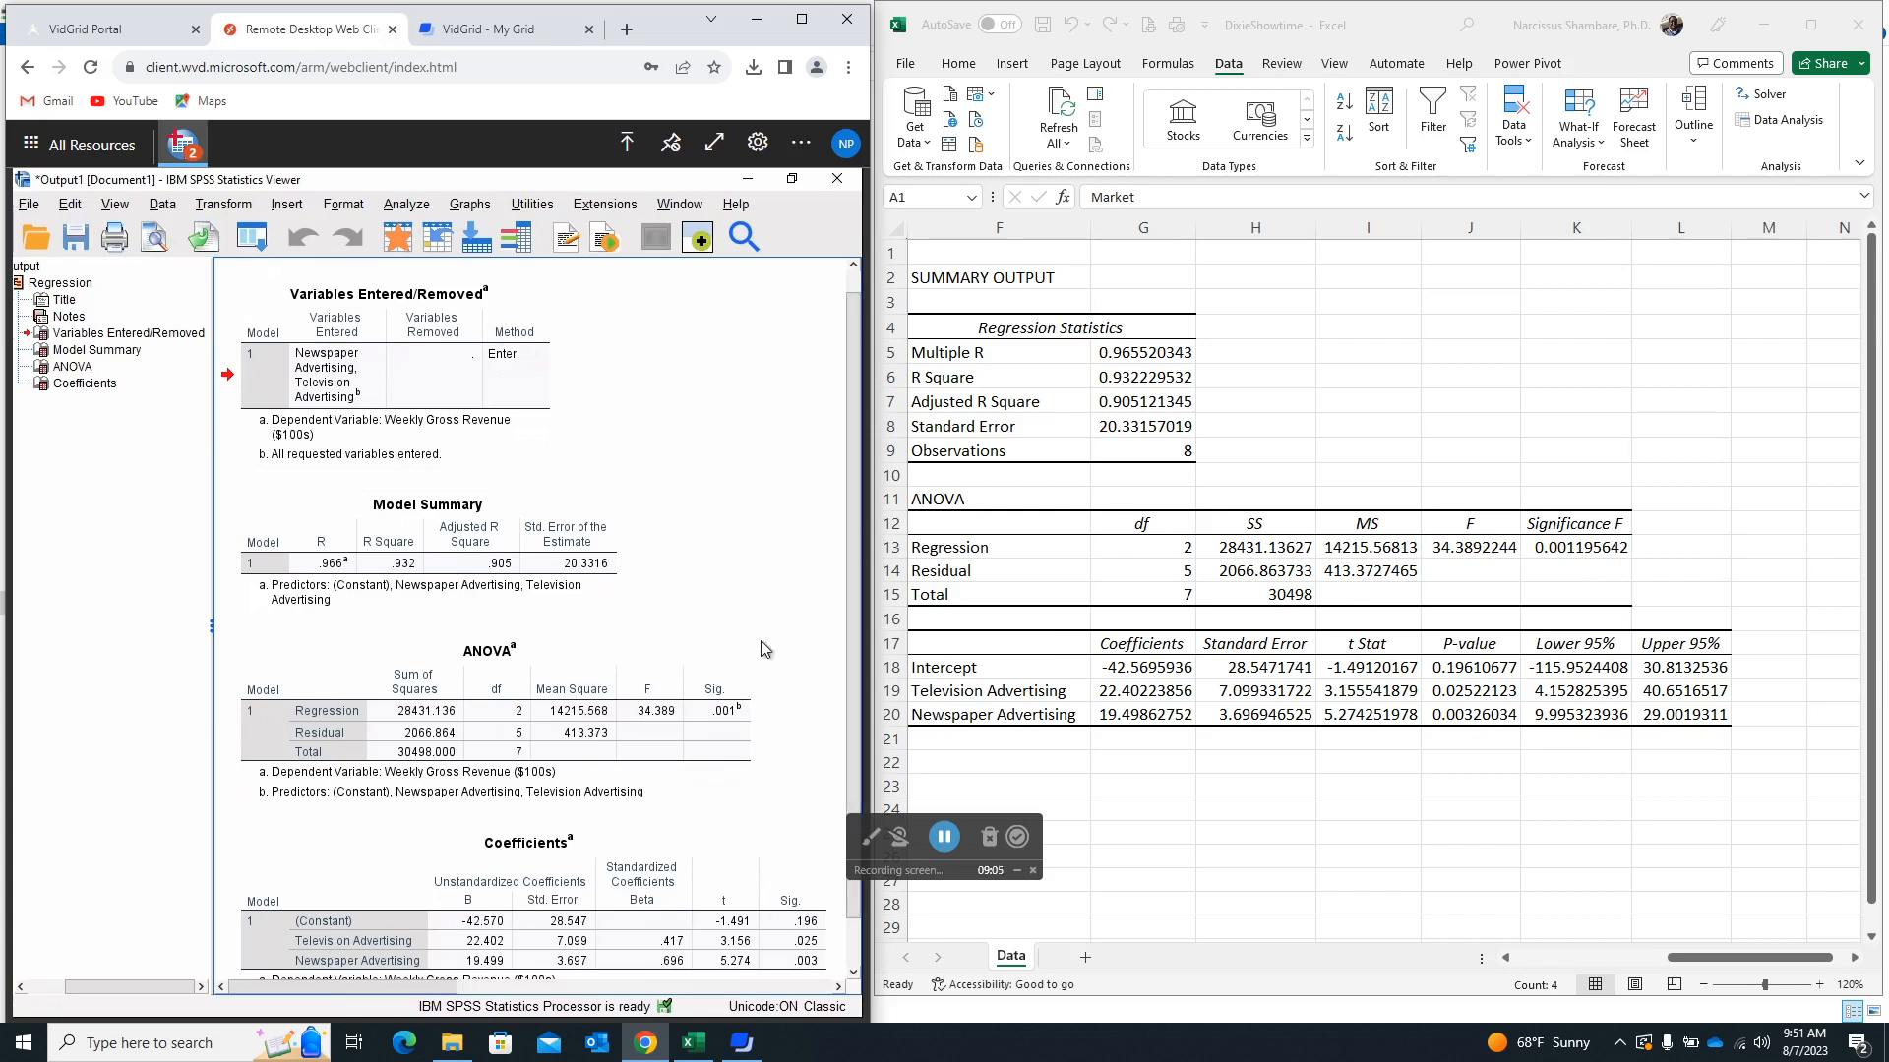
{"action": "left_click", "coordinate": [1682, 547]}
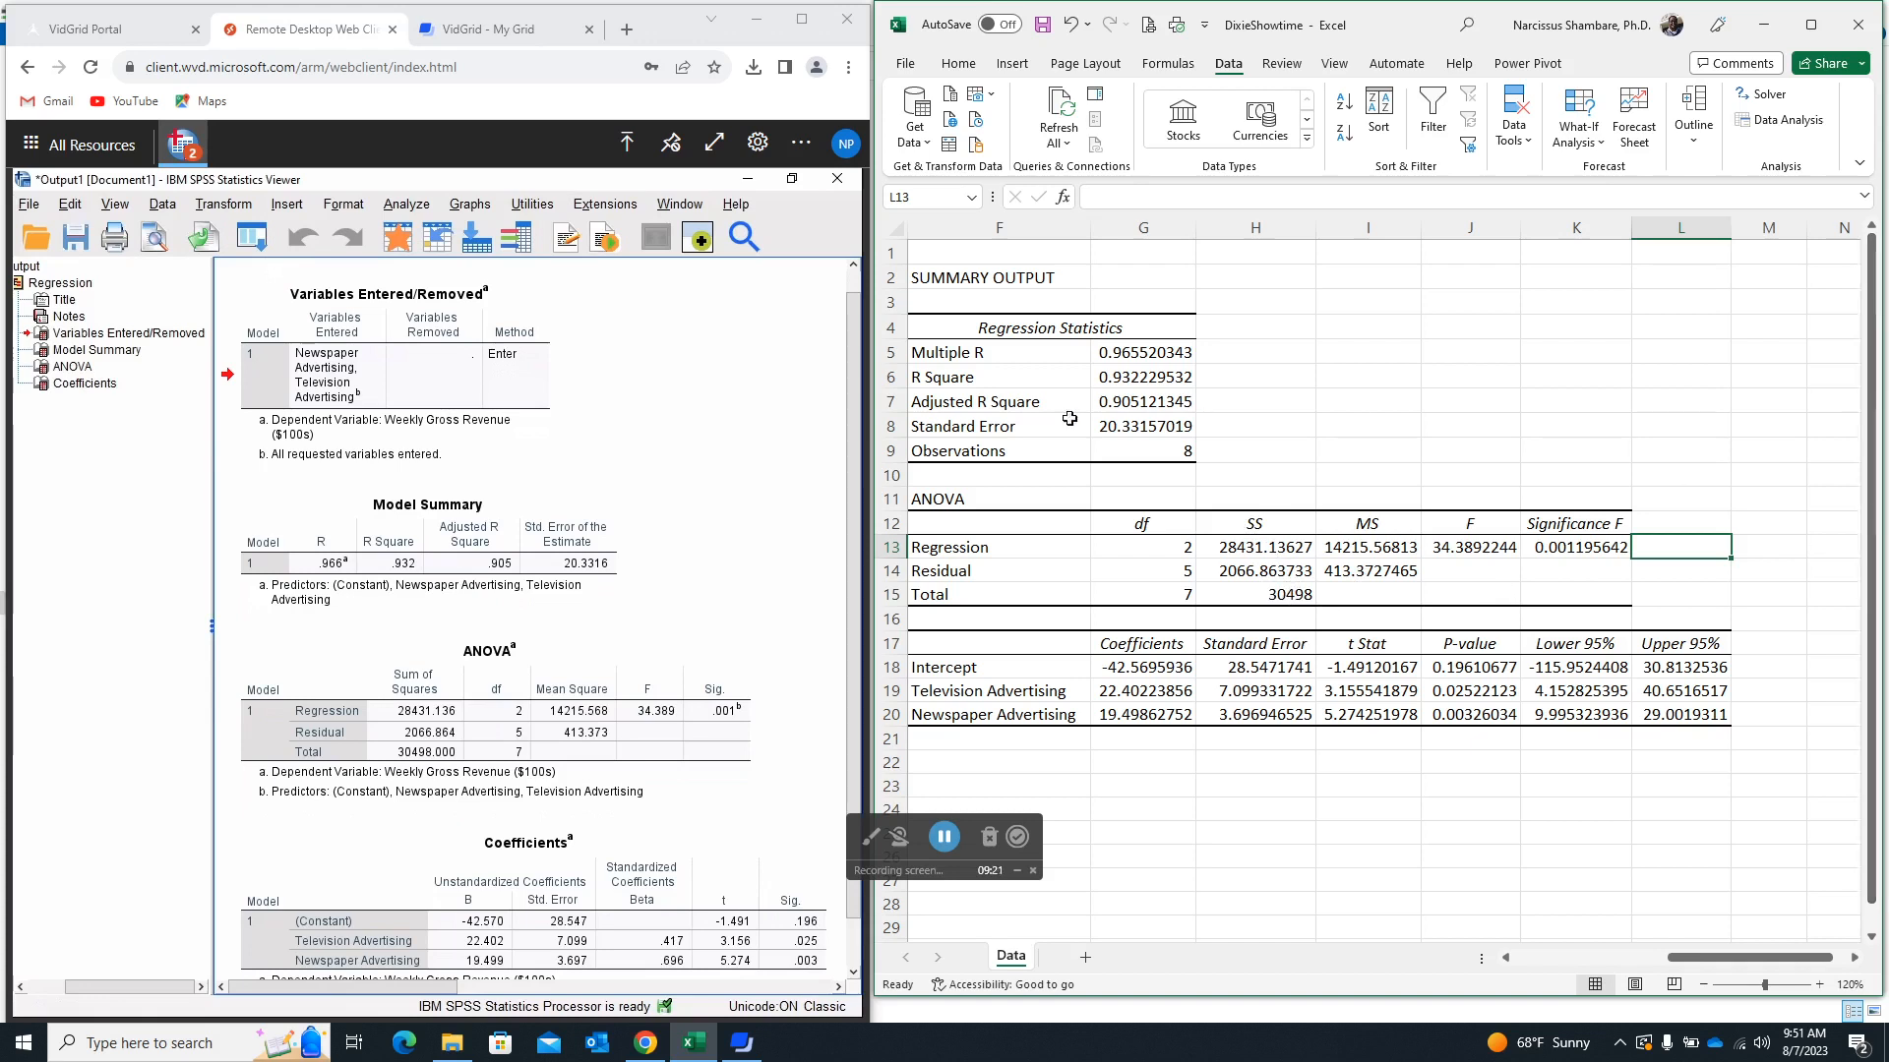
Check R Square in cell H6 by dividing the regression sum of squares by the total with =H13/H15.
{"action": "left_click", "coordinate": [1235, 380]}
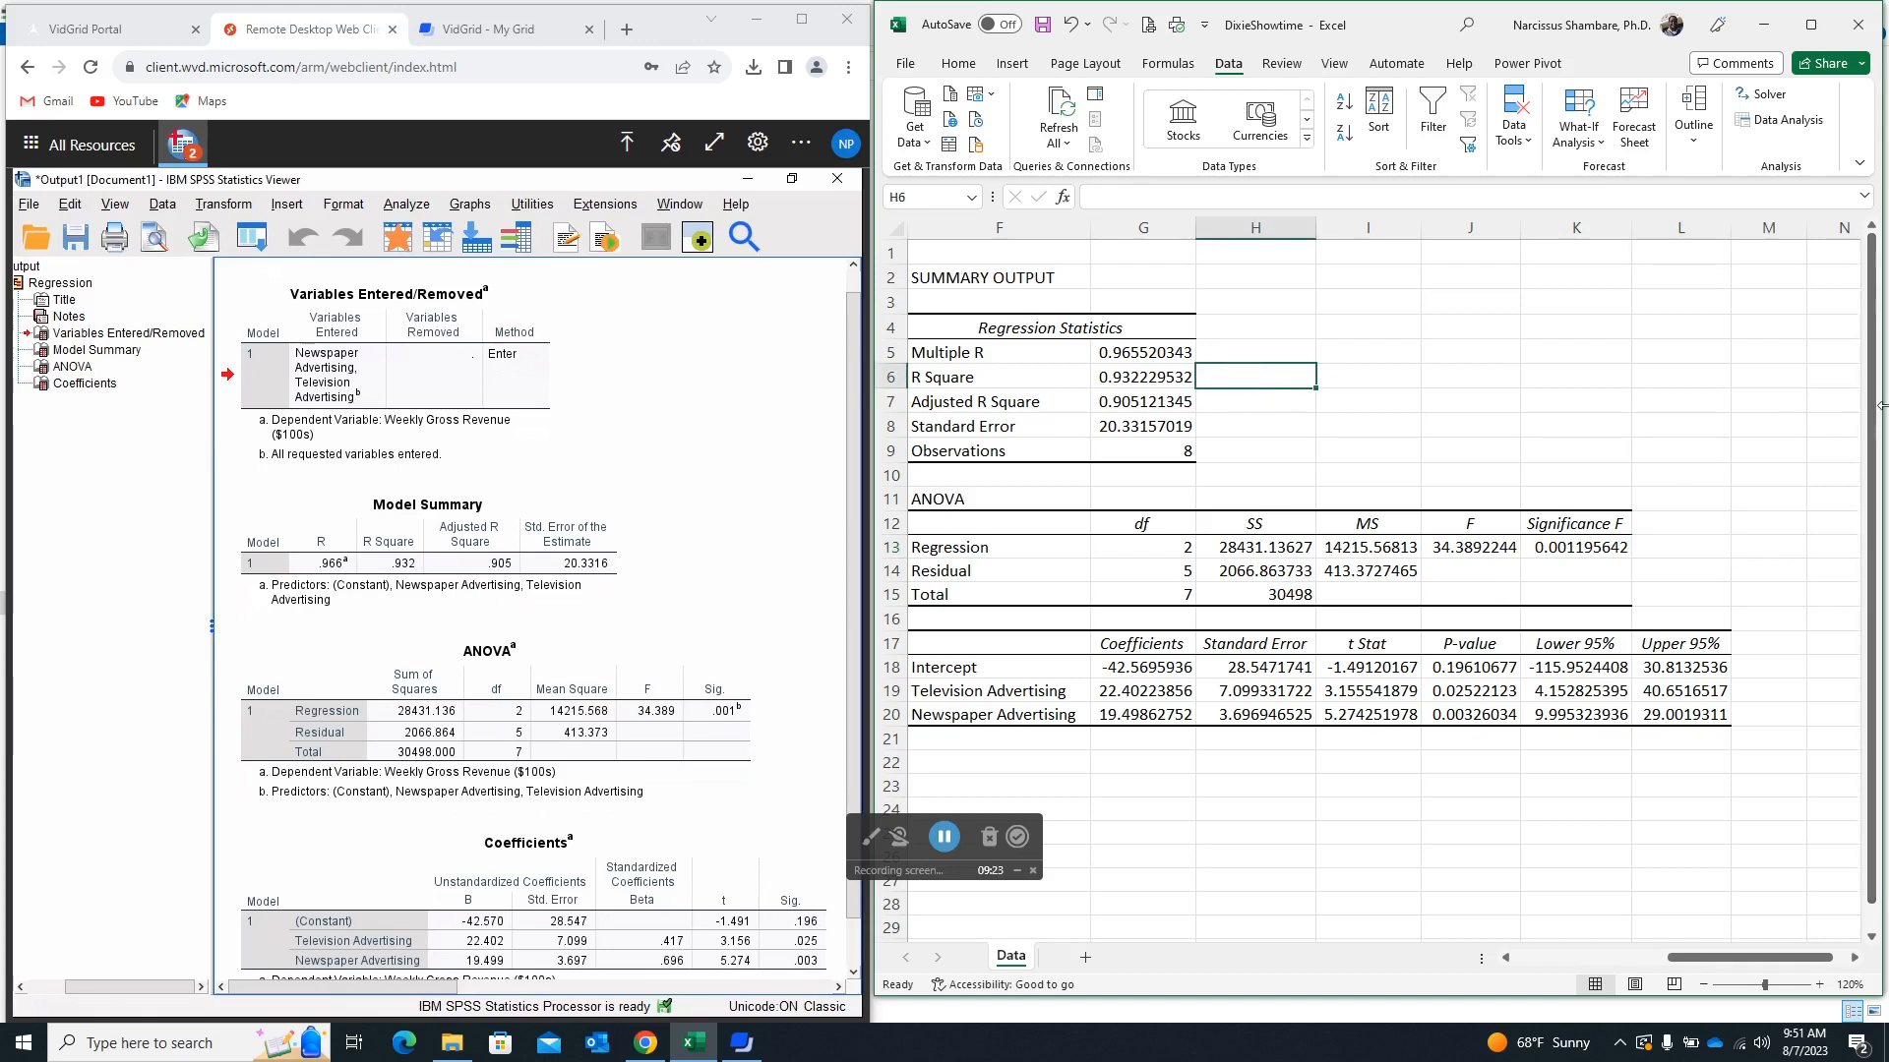
{"action": "type", "text": "="}
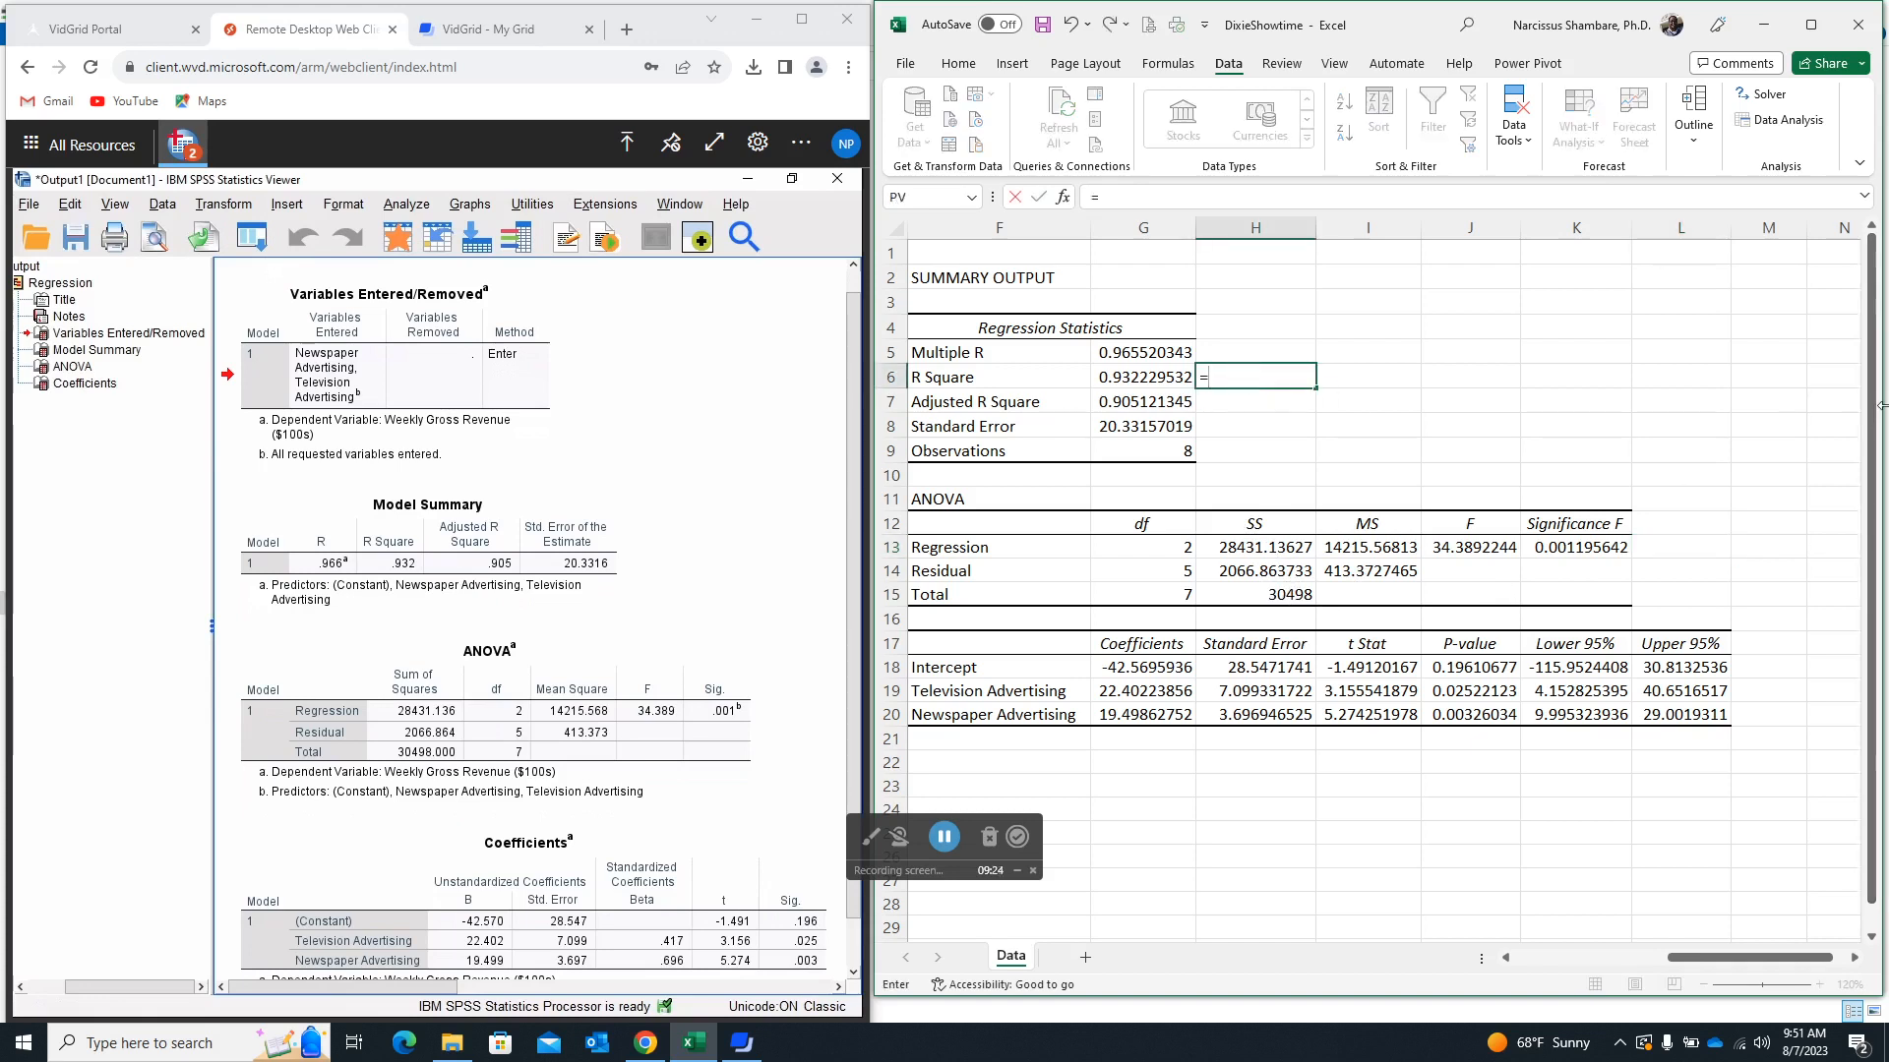
{"action": "left_click", "coordinate": [1259, 547]}
{"action": "type", "text": "/"}
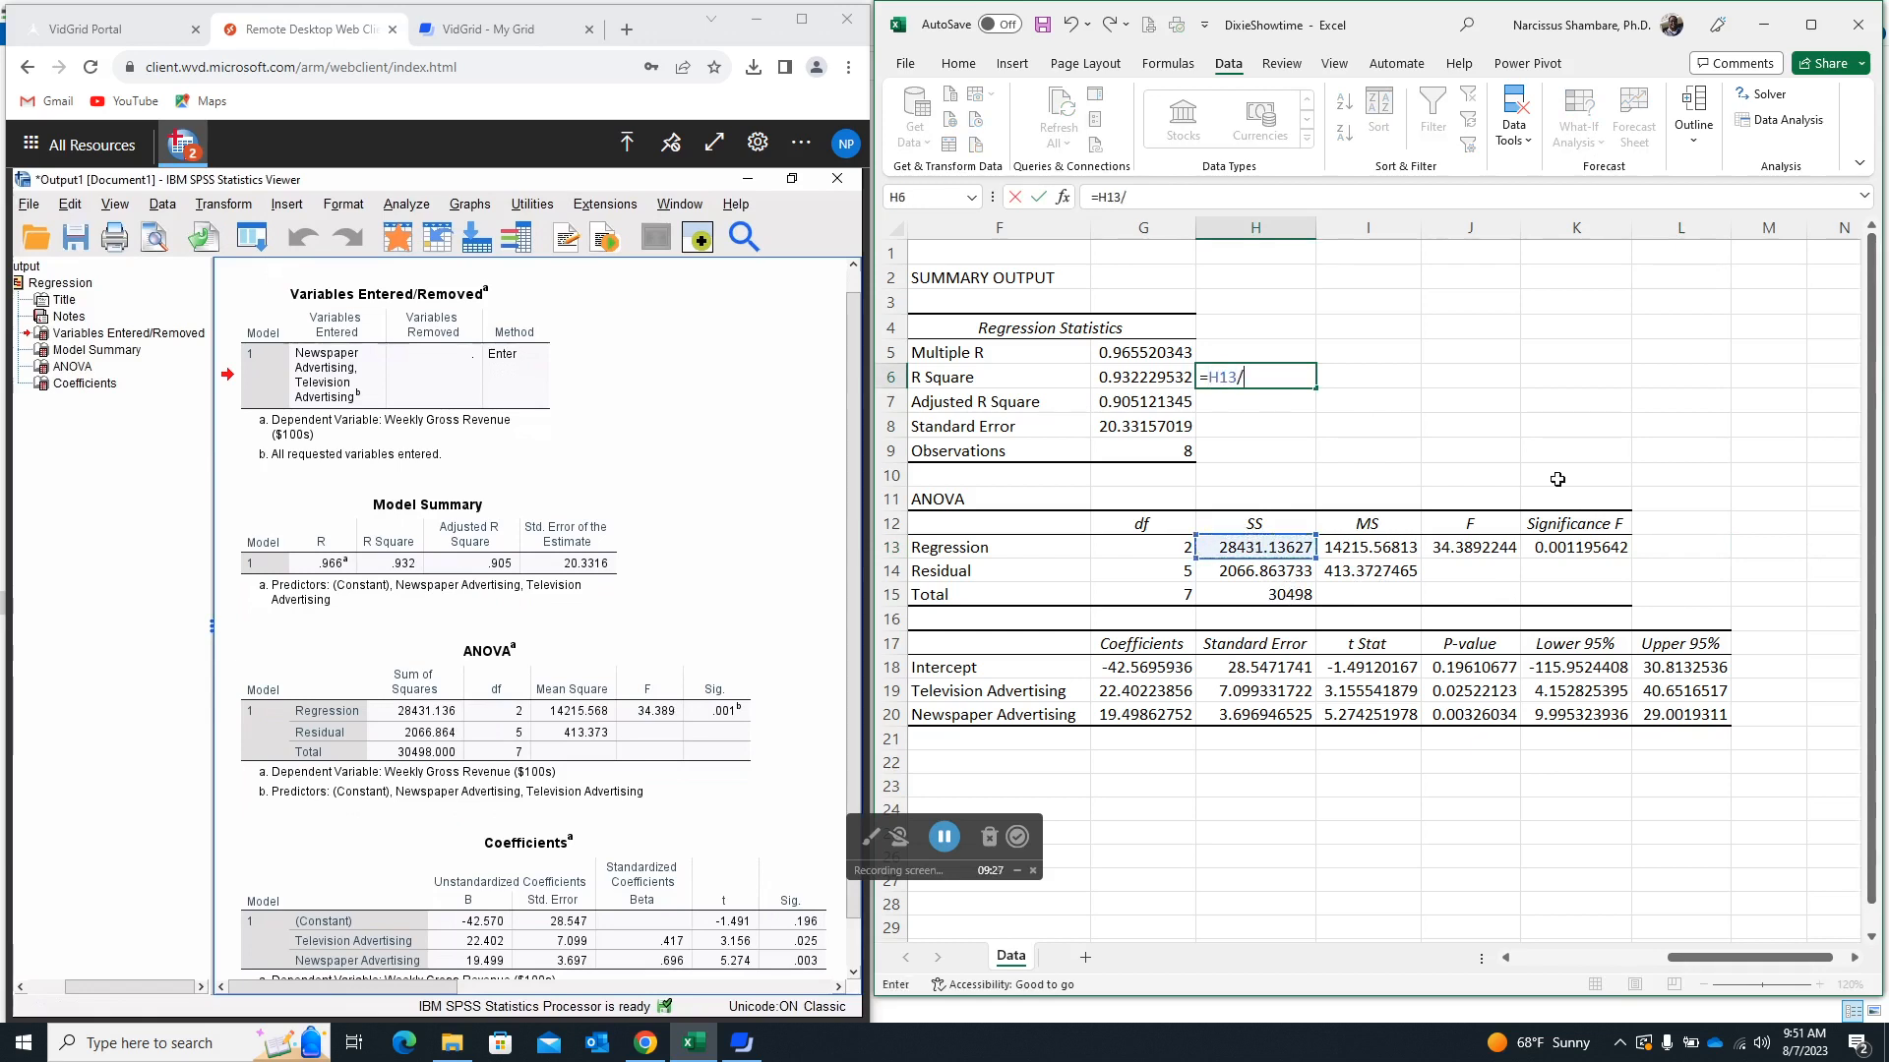
{"action": "left_click", "coordinate": [1294, 595]}
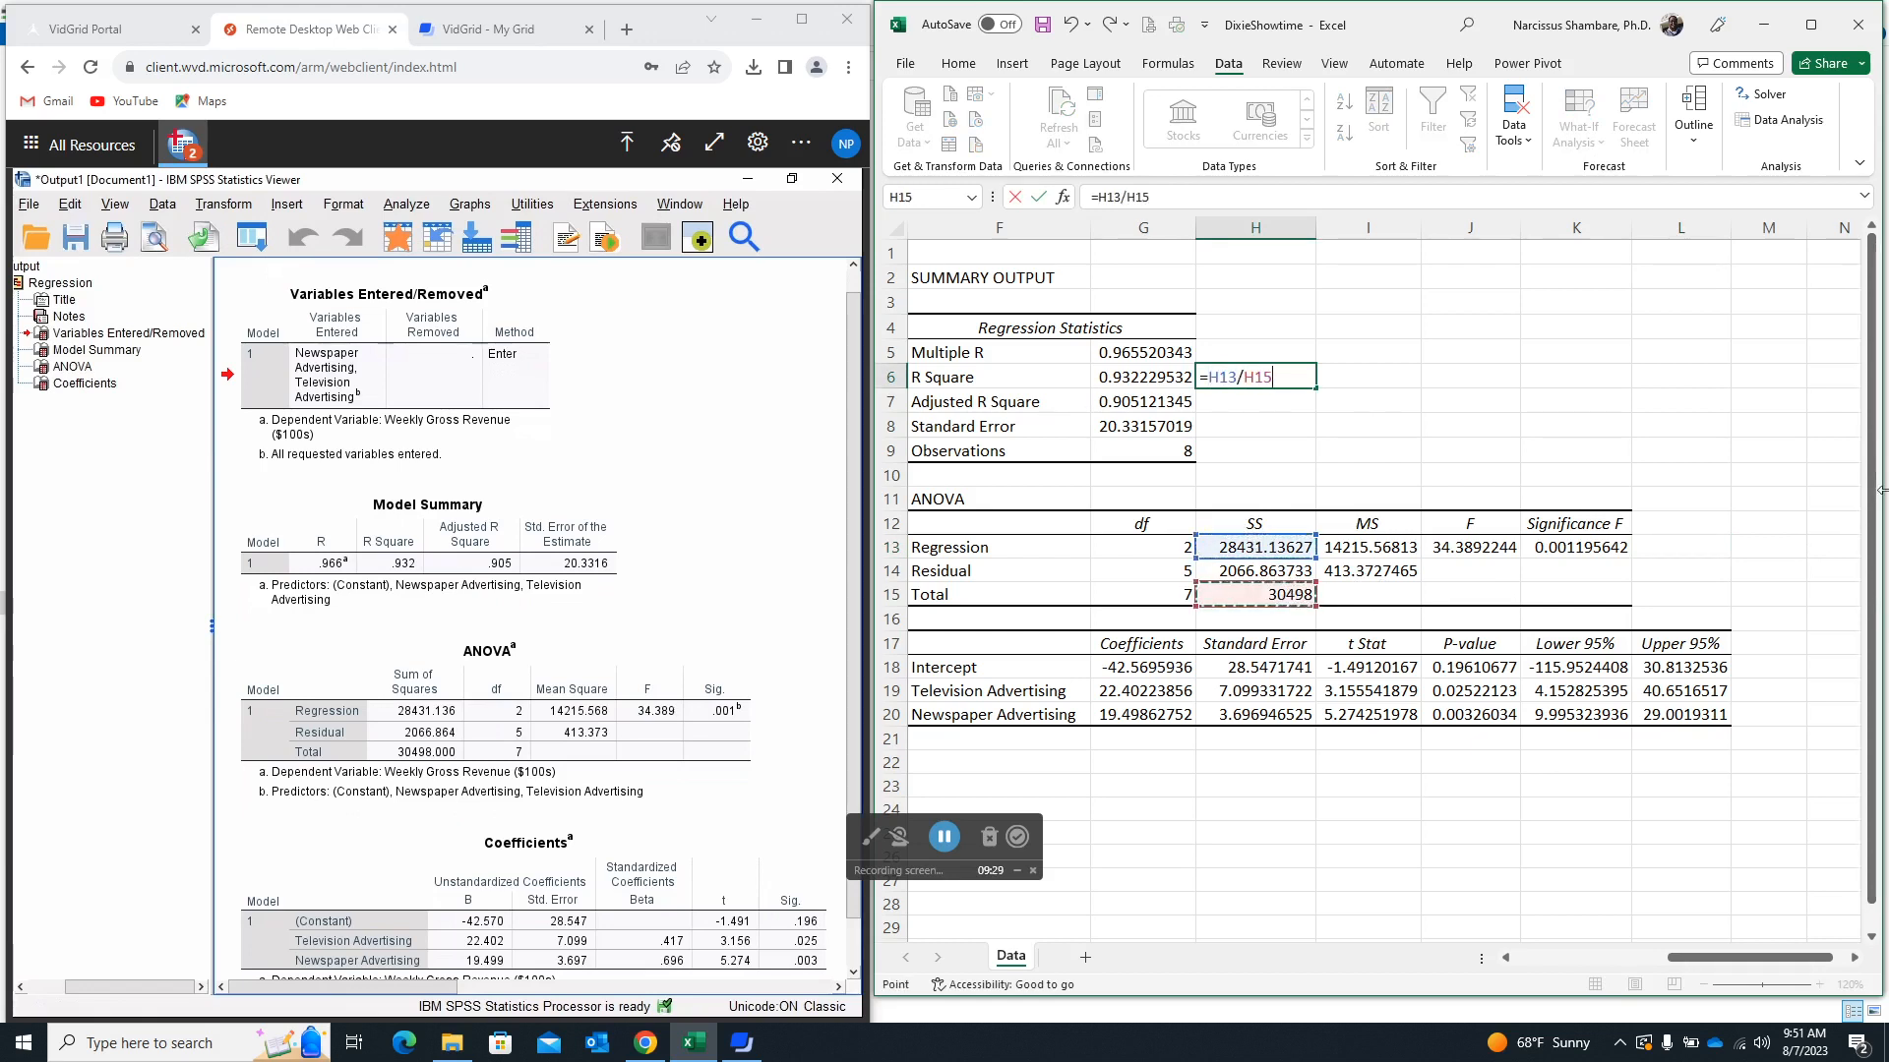
{"action": "key", "text": "Return"}
{"action": "key", "text": "Up"}
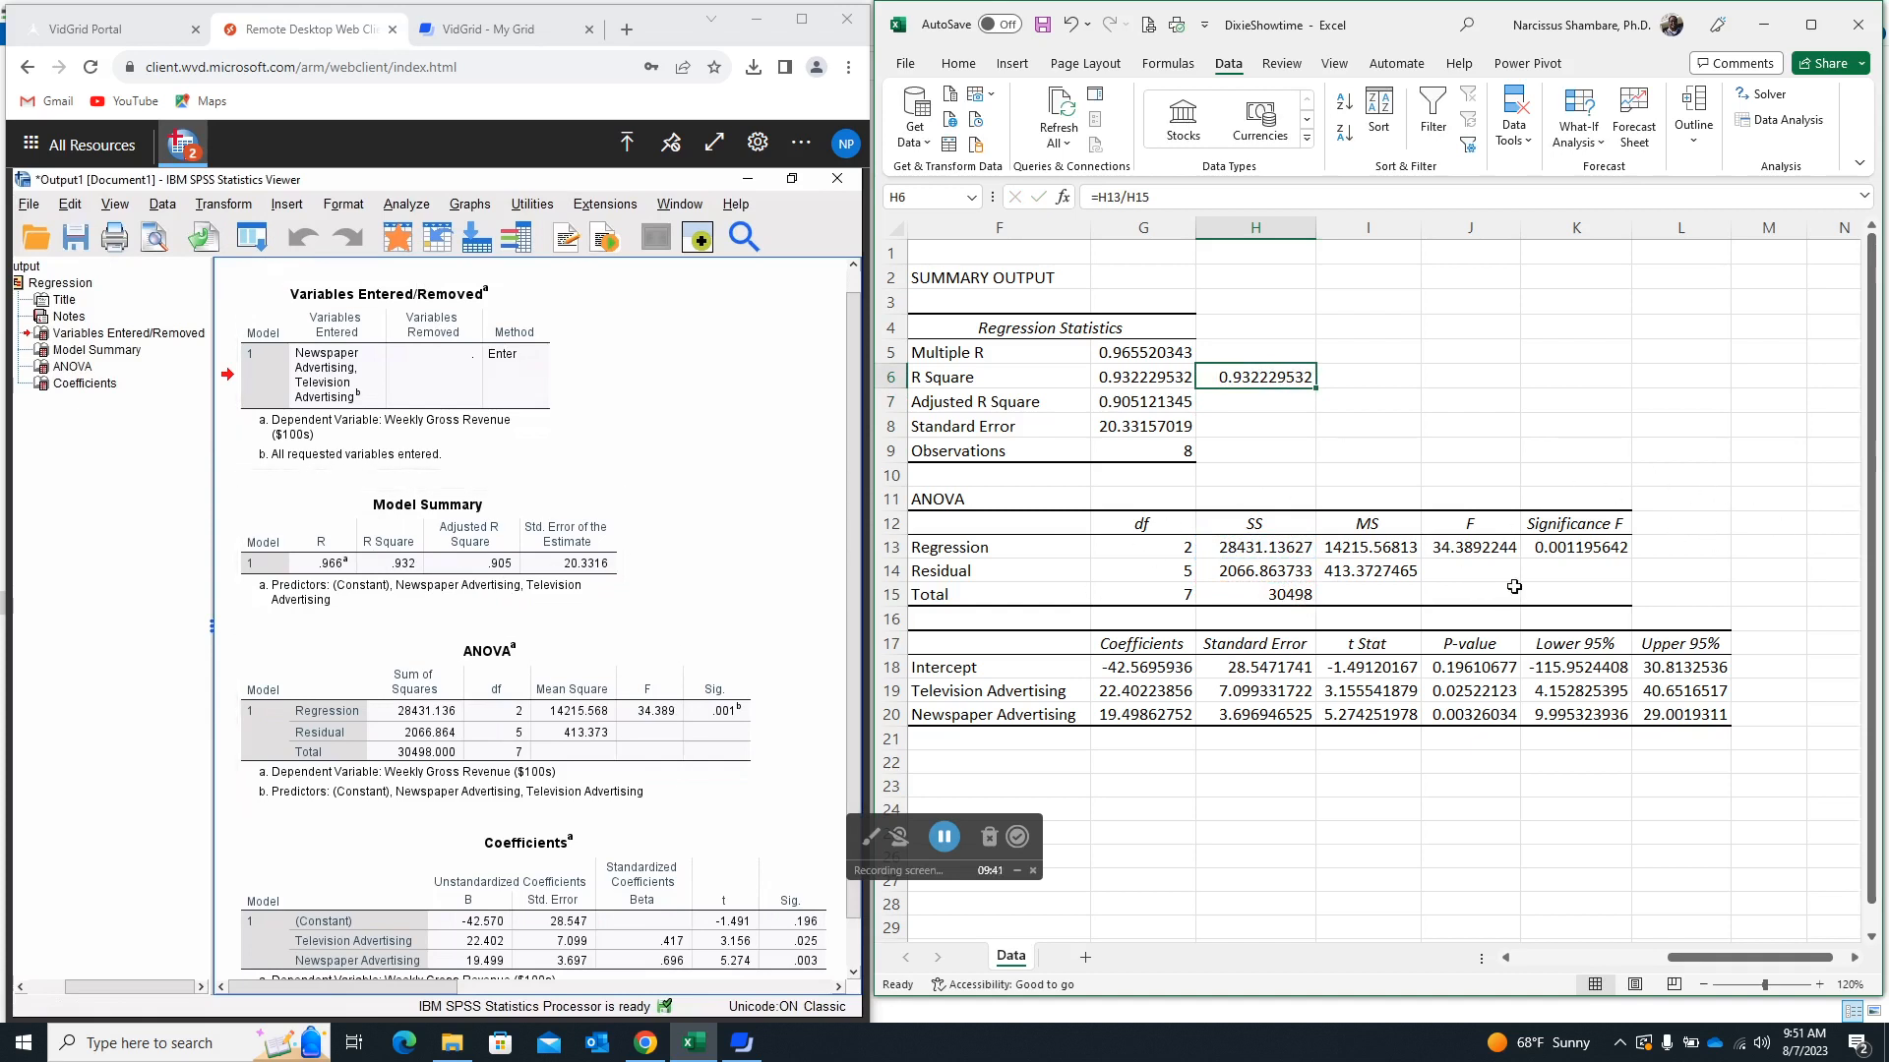
Check the F statistic in cell J14 by dividing the regression mean square by the residual one with =I13/I14.
{"action": "left_click", "coordinate": [1457, 570]}
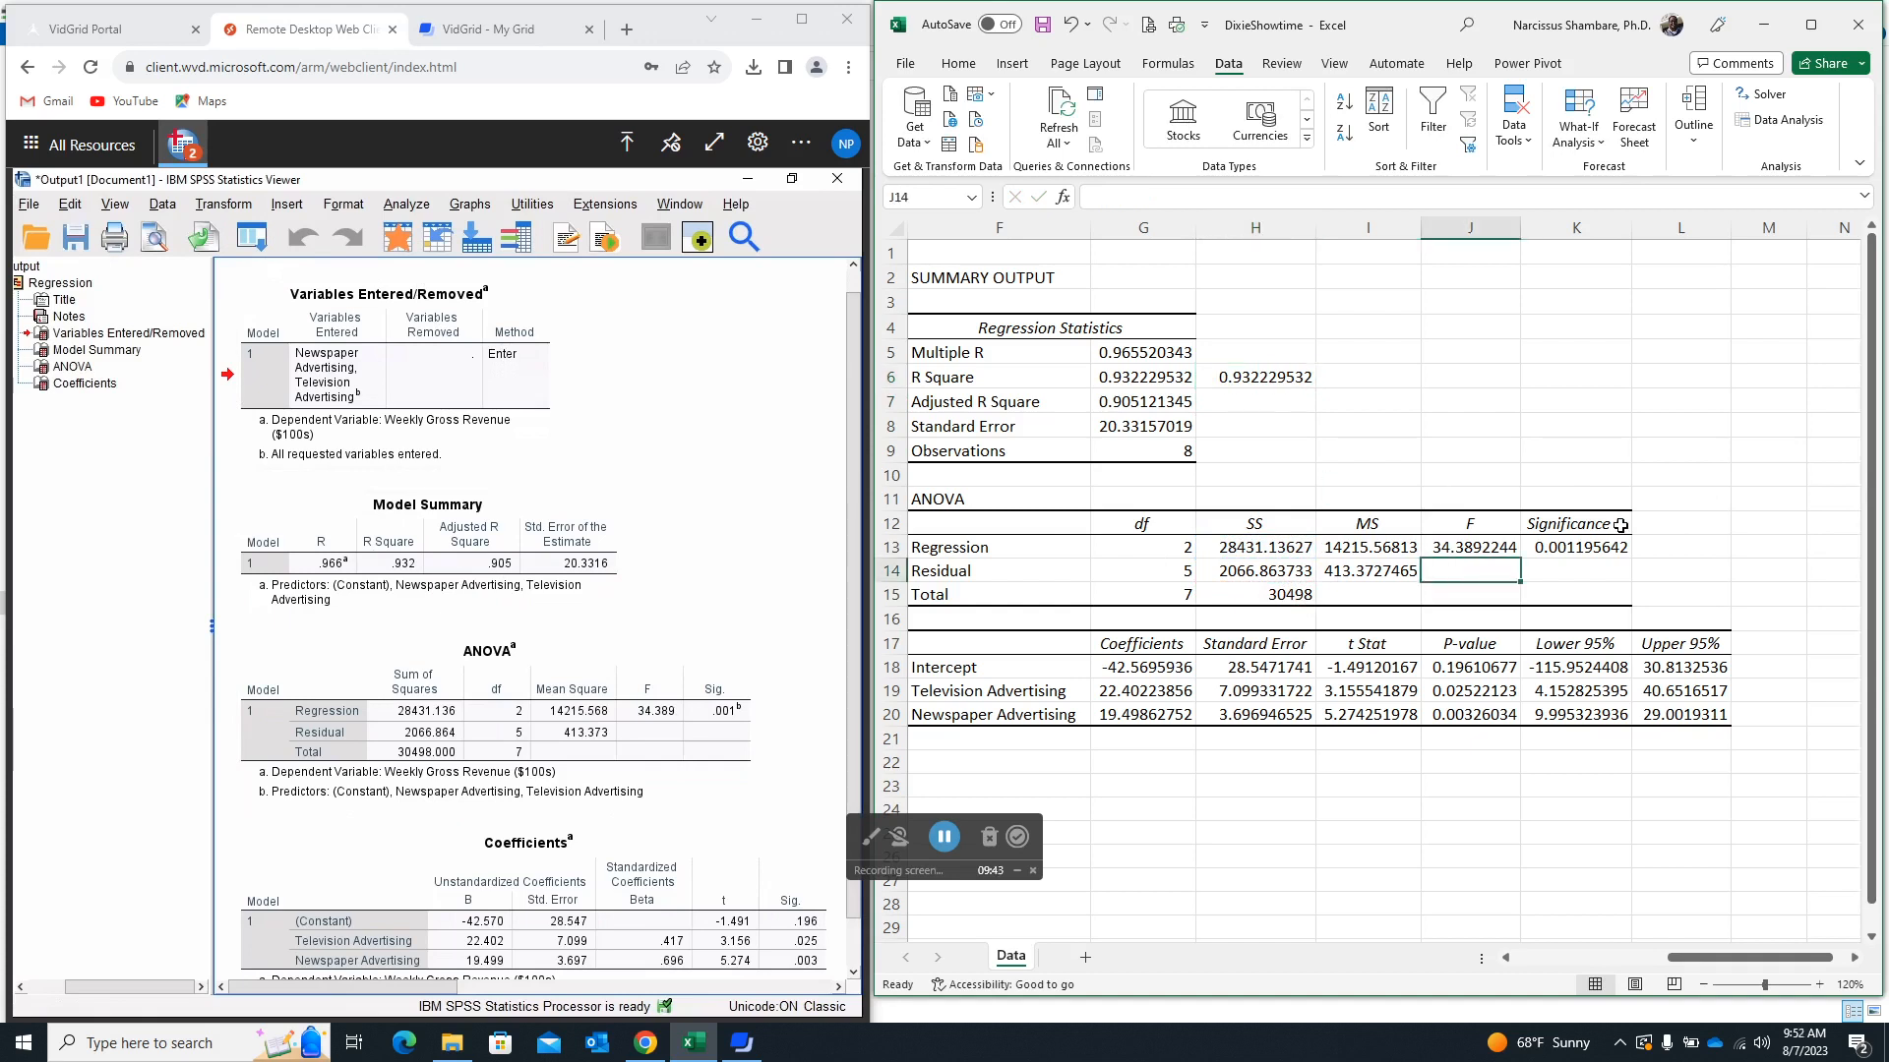
{"action": "type", "text": "="}
{"action": "left_click", "coordinate": [1354, 548]}
{"action": "type", "text": "/"}
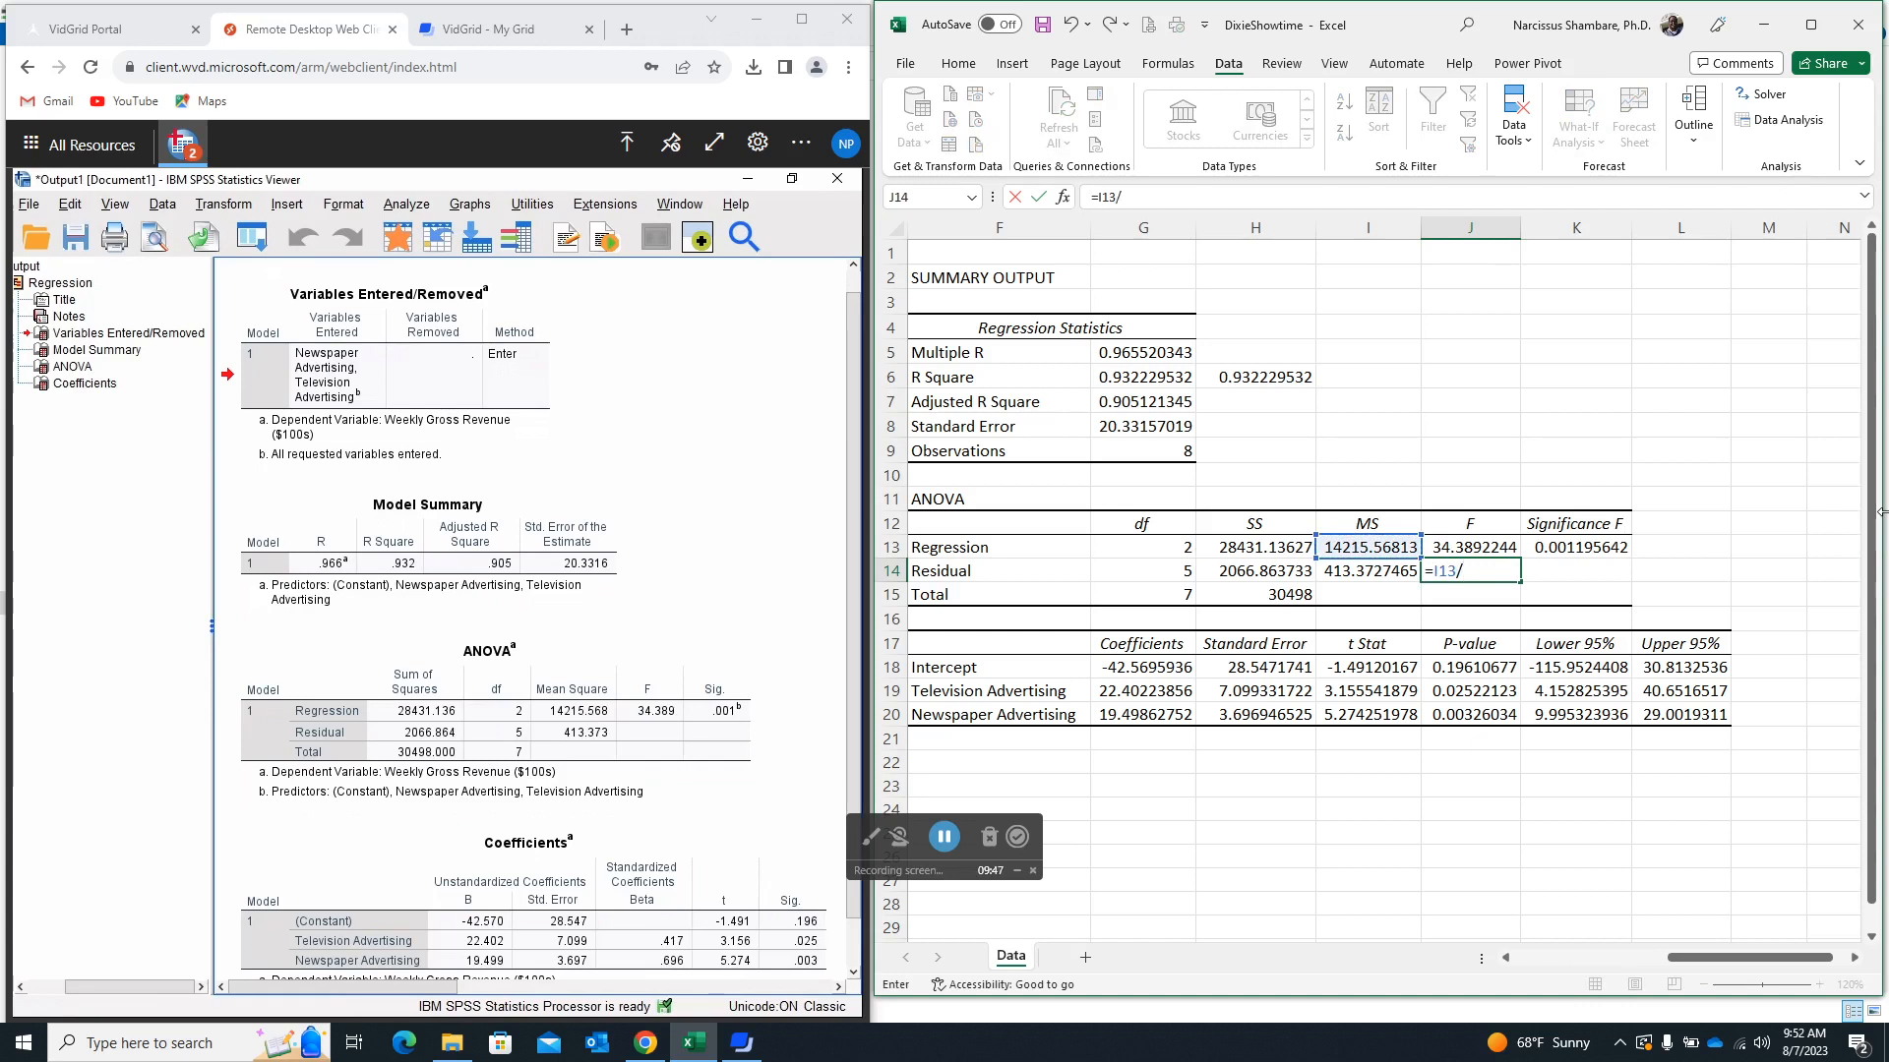
{"action": "left_click", "coordinate": [1355, 573]}
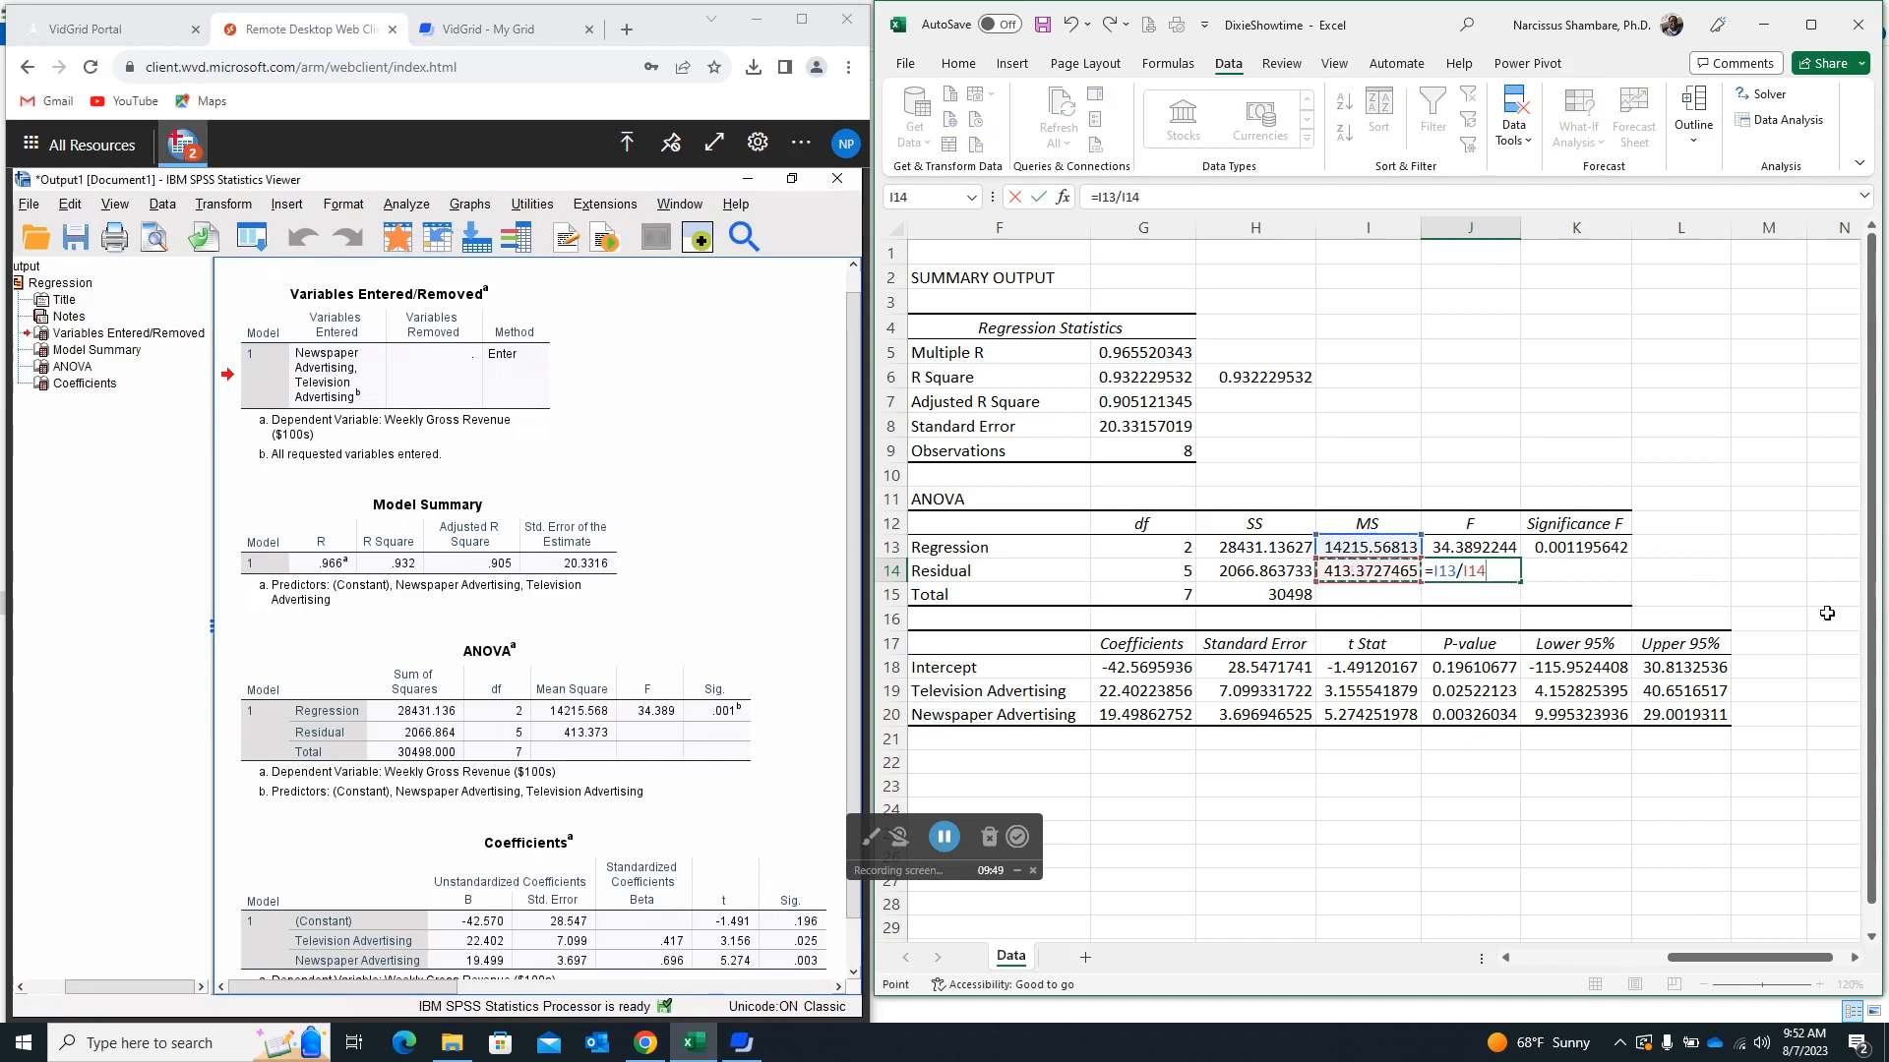
{"action": "key", "text": "ctrl+Return"}
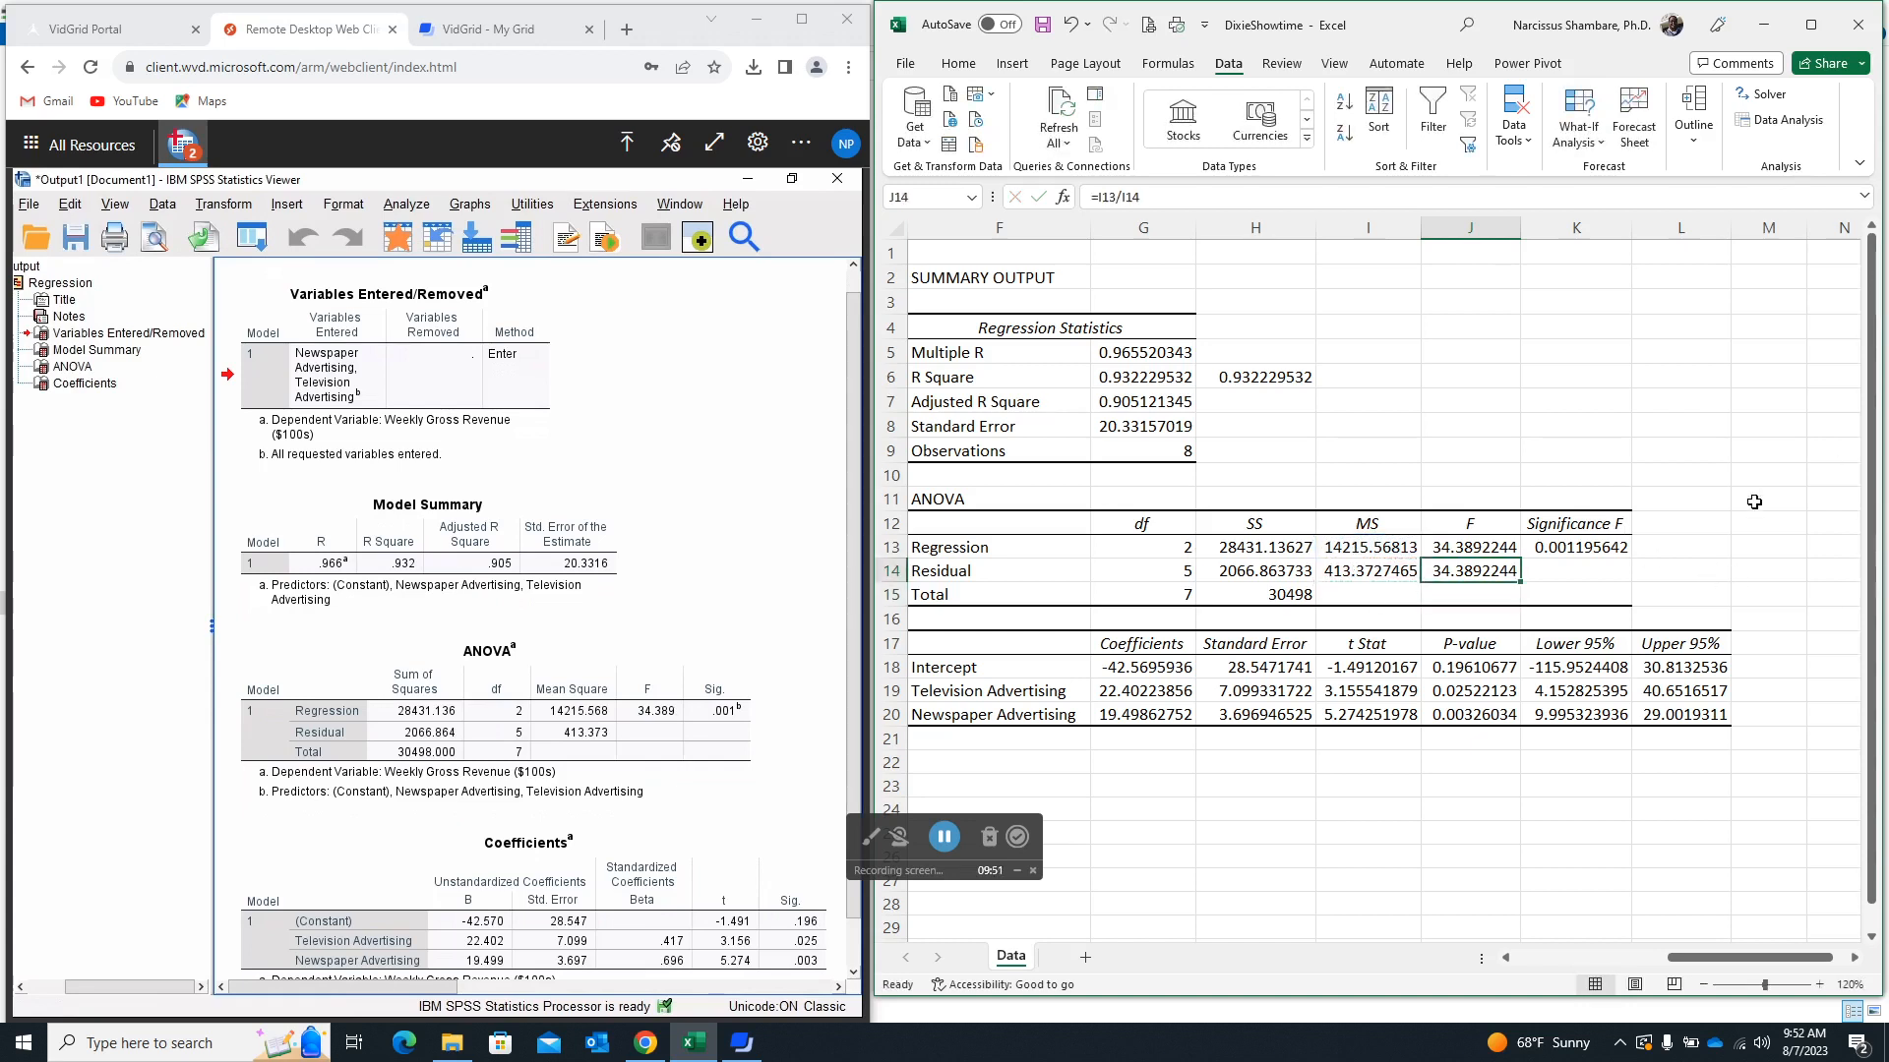
Delete the check formulas in cells J14 and H6.
{"action": "key", "text": "Delete"}
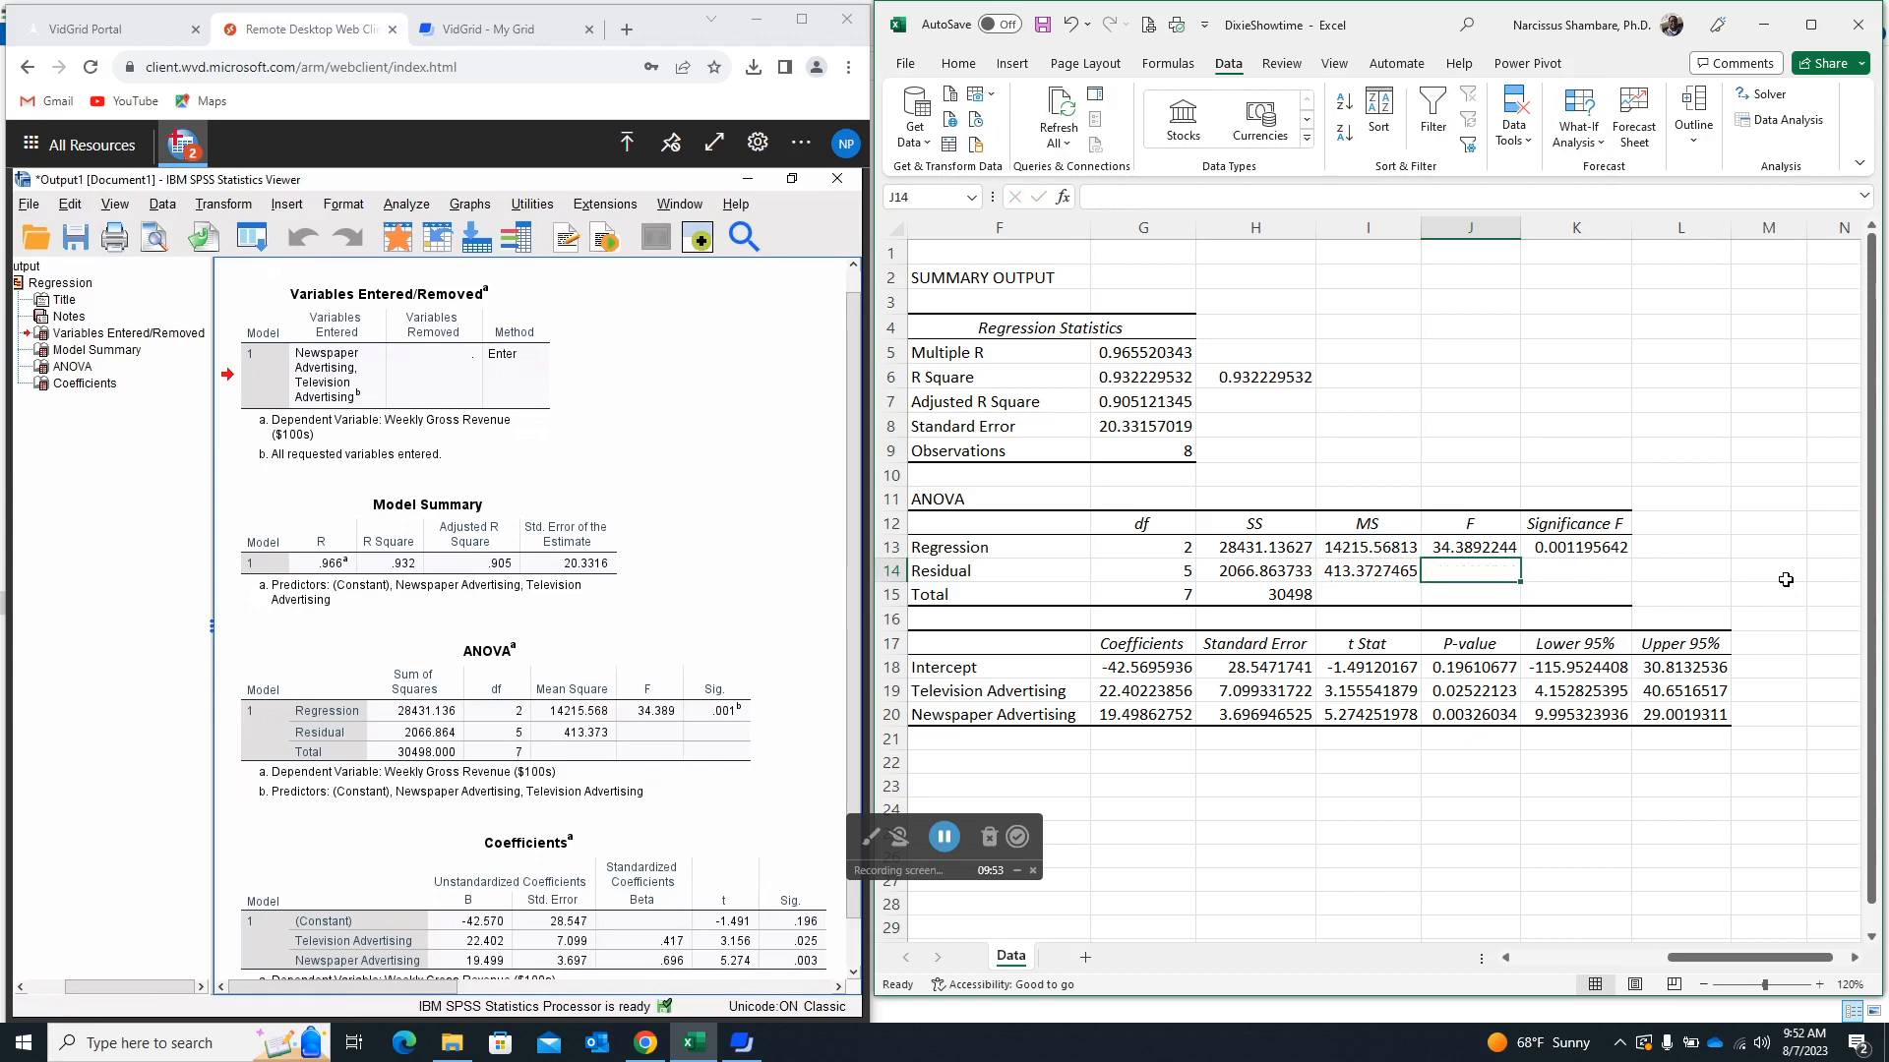
{"action": "left_click", "coordinate": [1247, 370]}
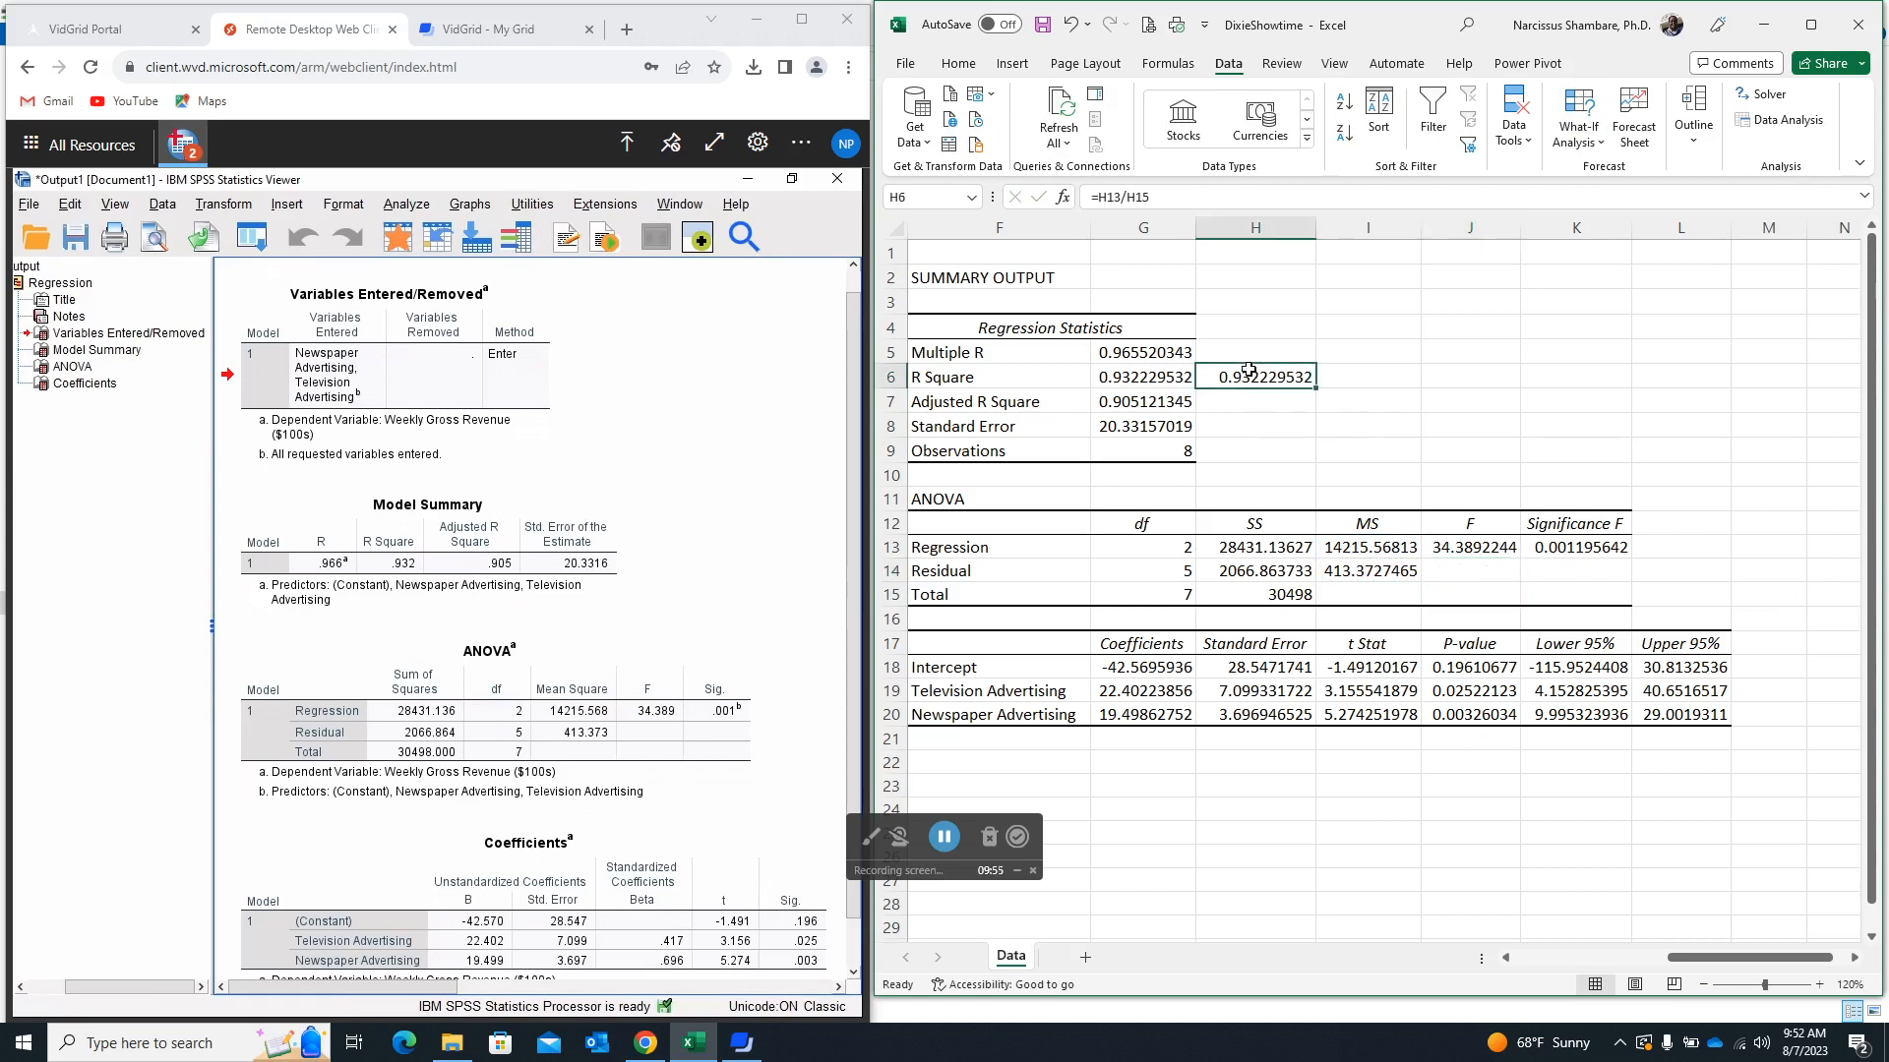
{"action": "key", "text": "Delete"}
Compare the SPSS ANOVA and Coefficients tables with the matching tables in the Excel regression output.
{"action": "left_click", "coordinate": [445, 727]}
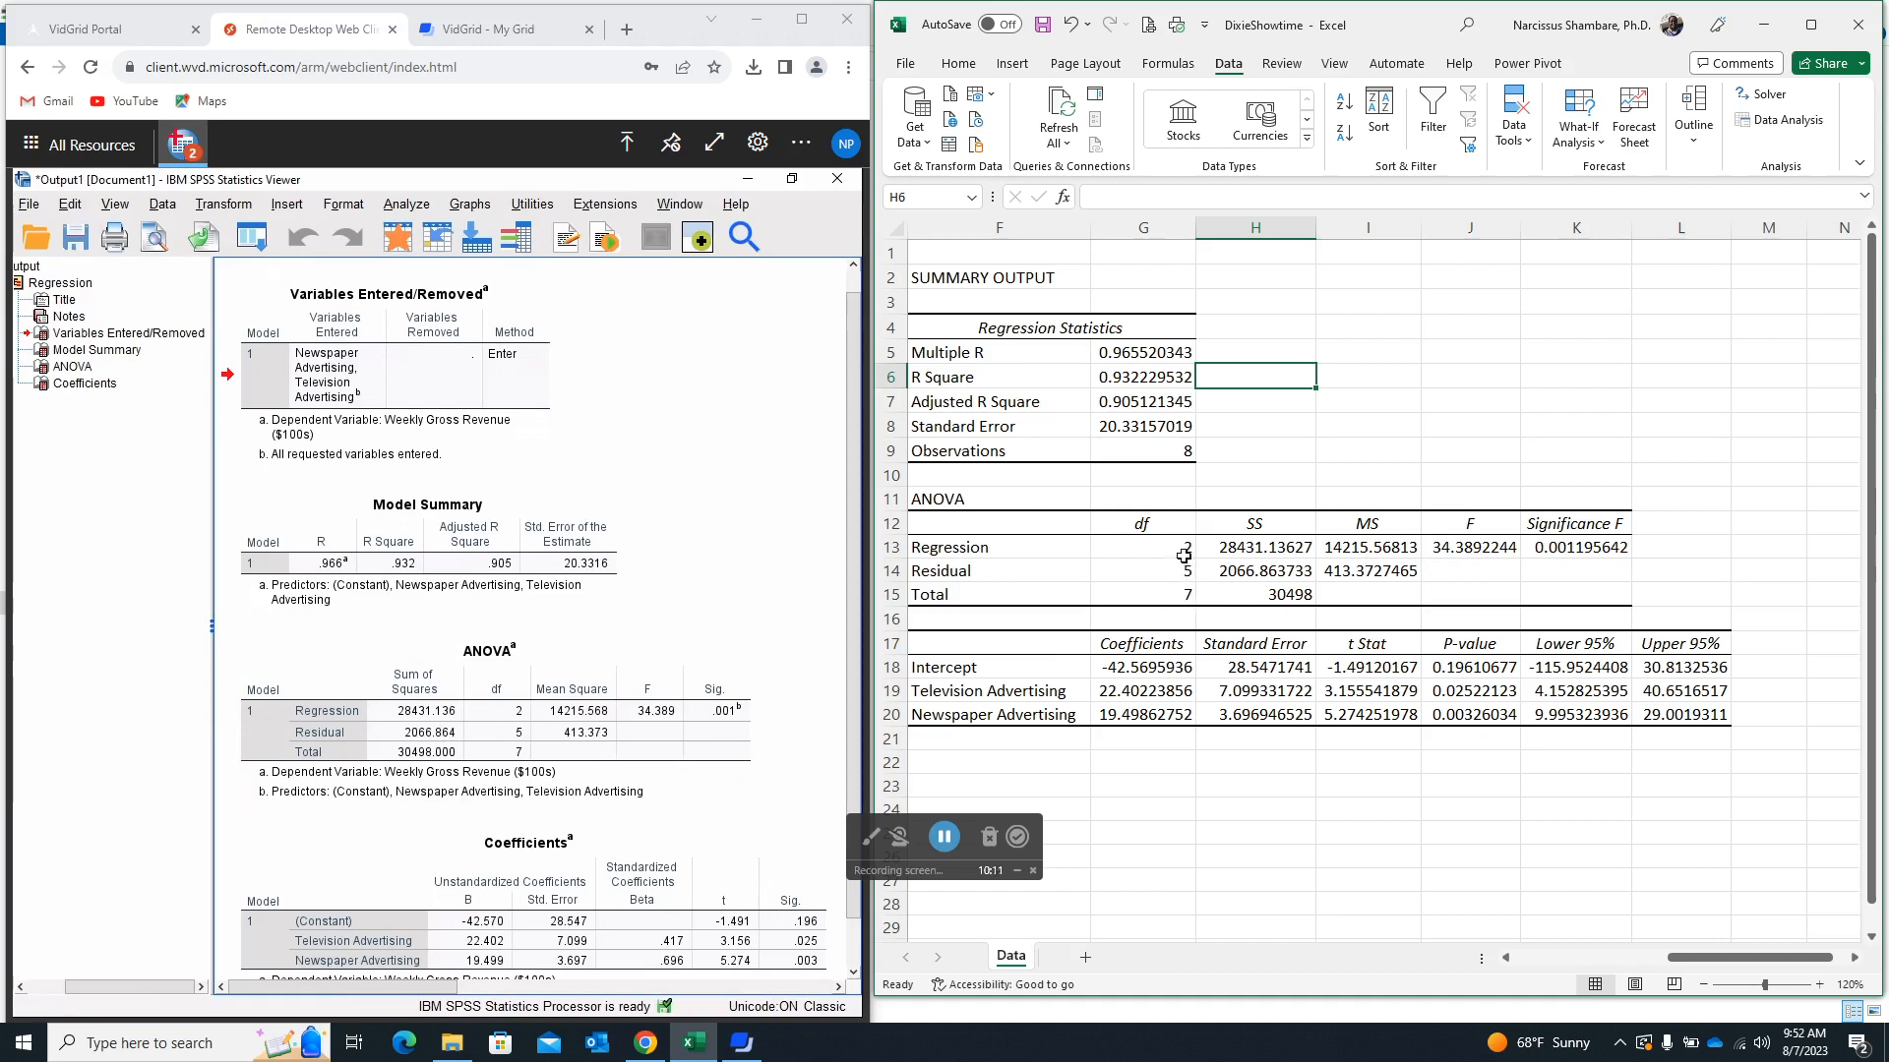
{"action": "left_click", "coordinate": [476, 748]}
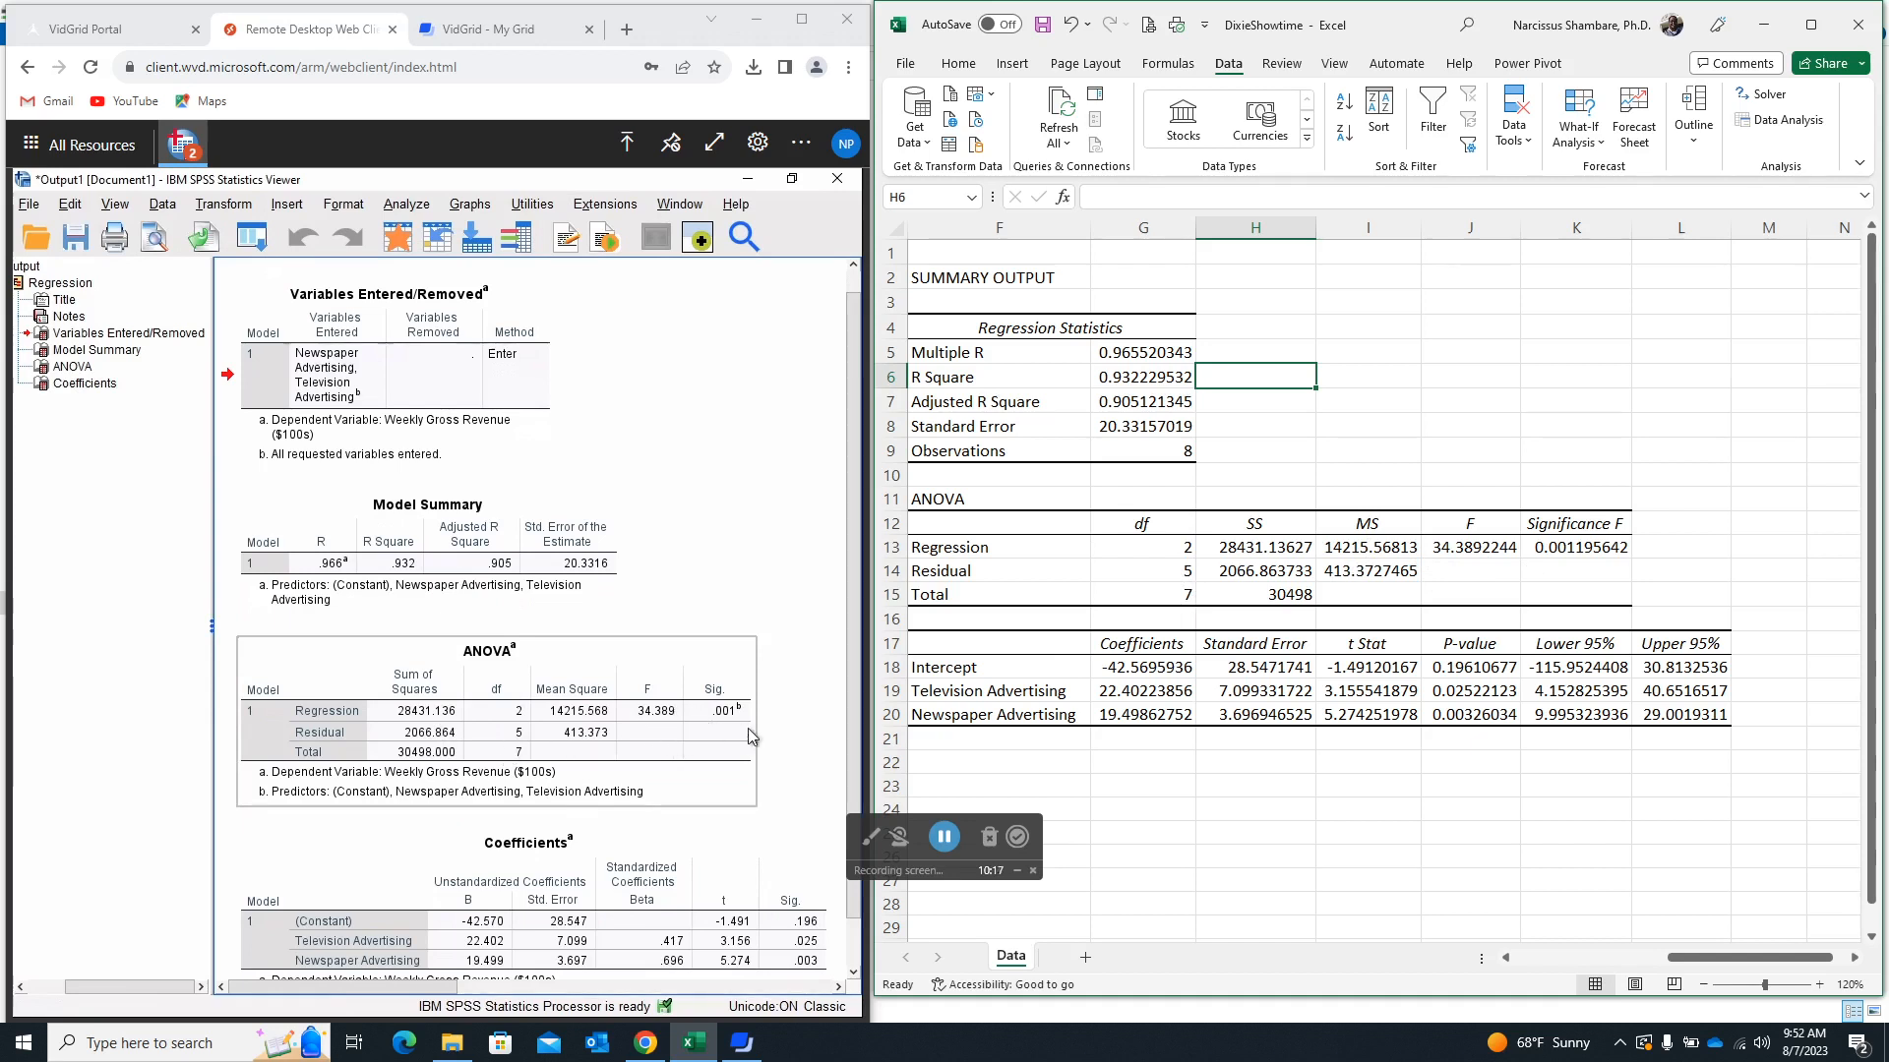
{"action": "left_click", "coordinate": [815, 641]}
{"action": "left_click", "coordinate": [548, 732]}
{"action": "left_click", "coordinate": [857, 517]}
{"action": "scroll", "coordinate": [860, 693], "scroll_direction": "down", "scroll_amount": 1}
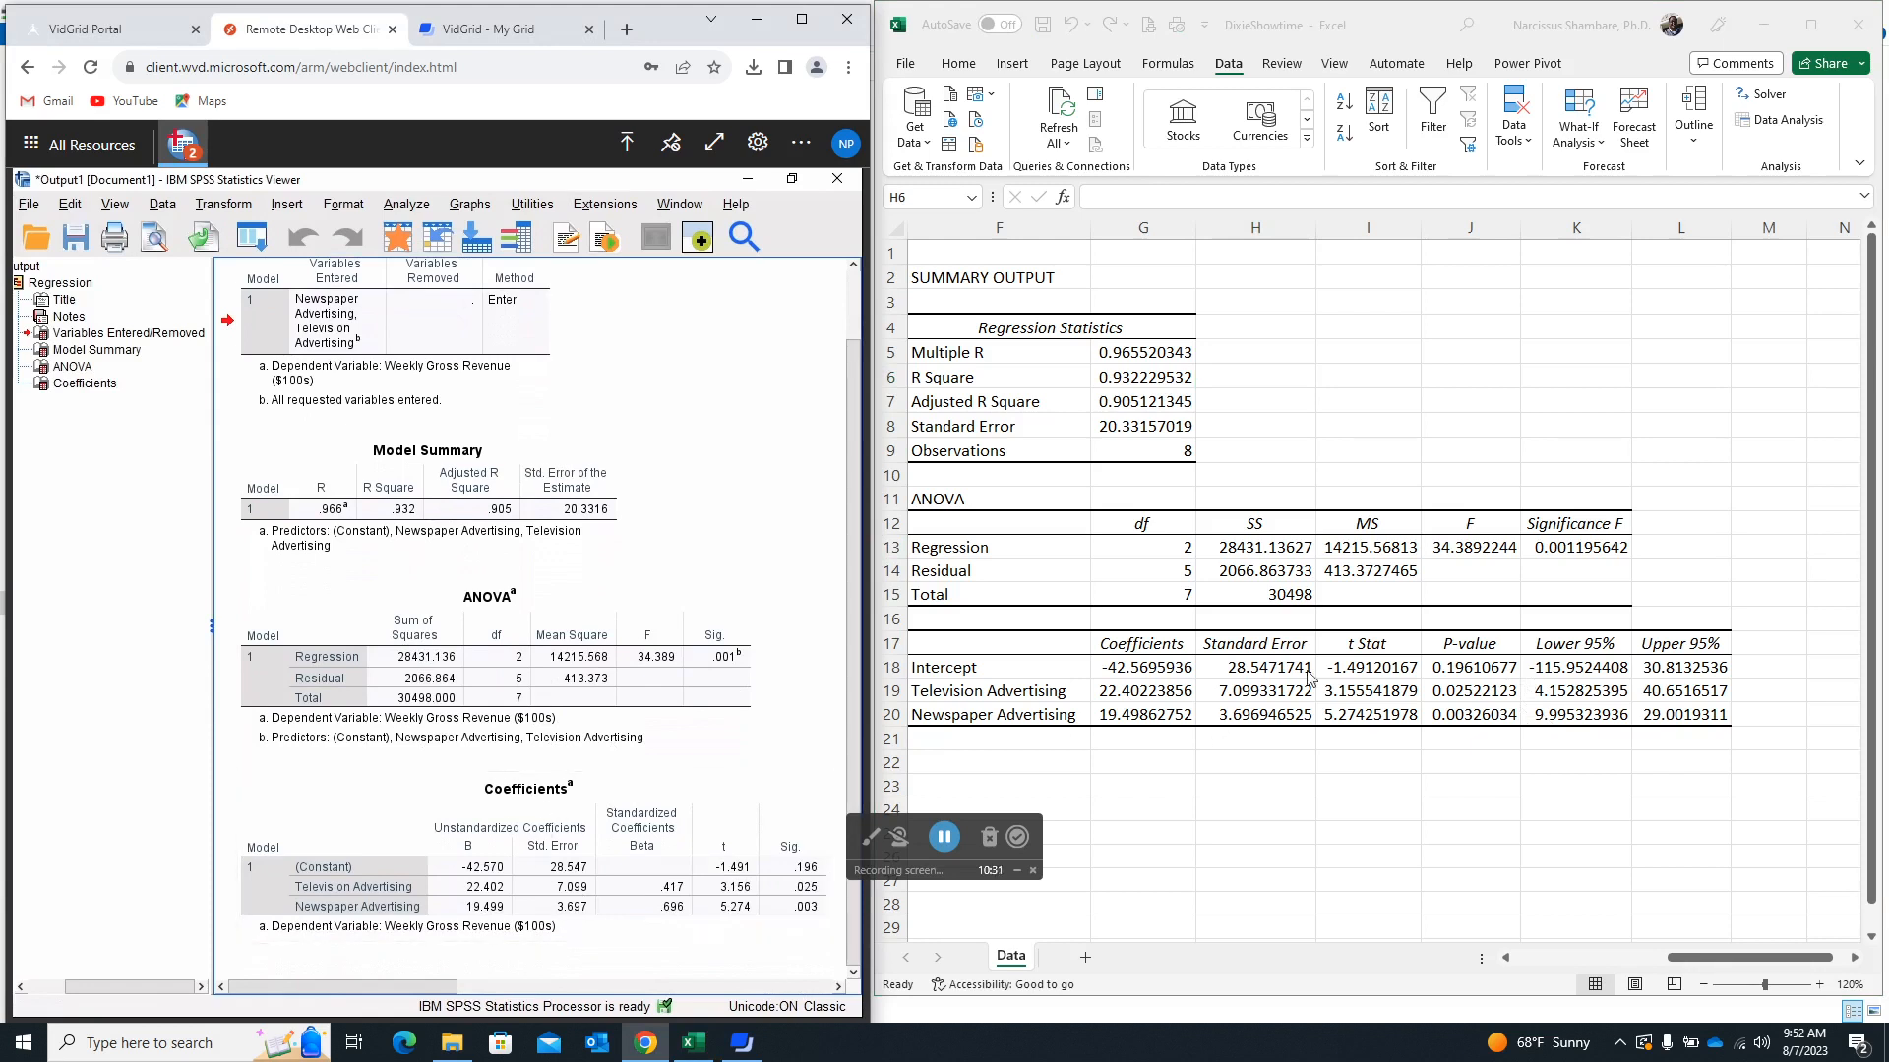
{"action": "left_click", "coordinate": [568, 803]}
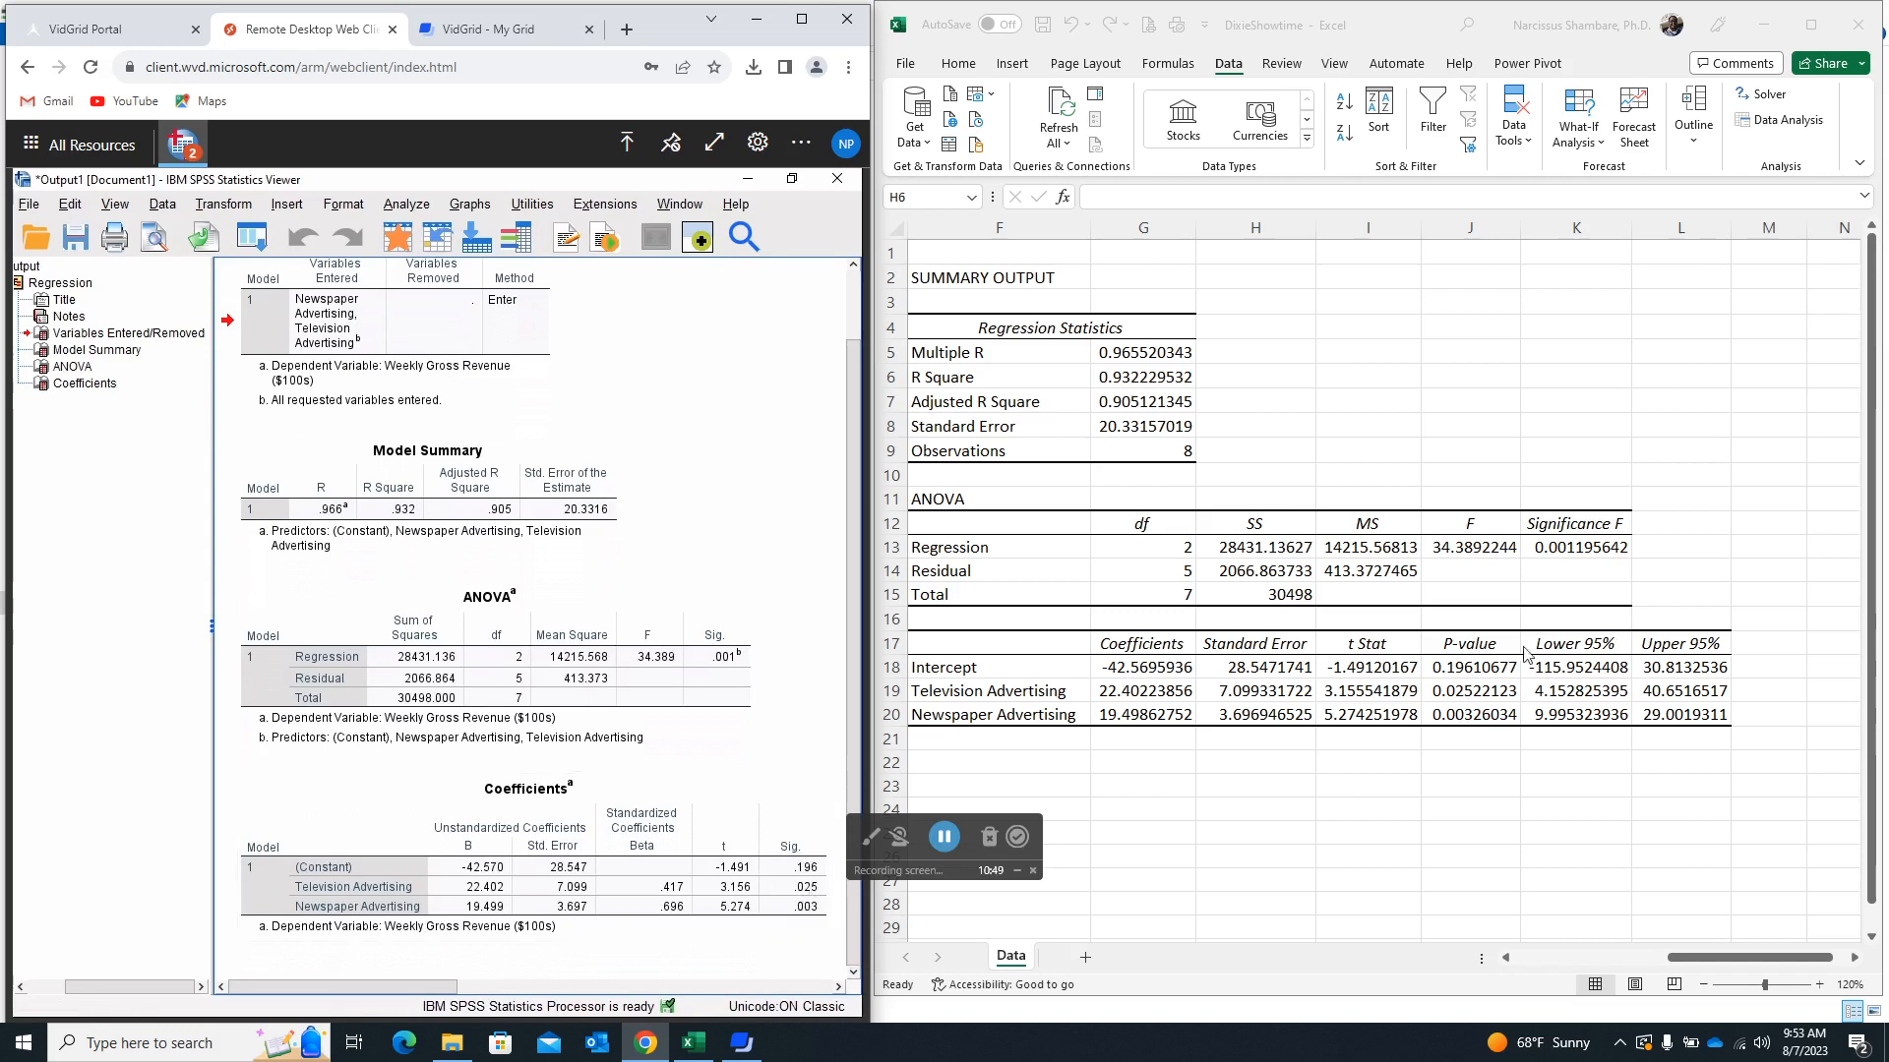
{"action": "left_click", "coordinate": [805, 927]}
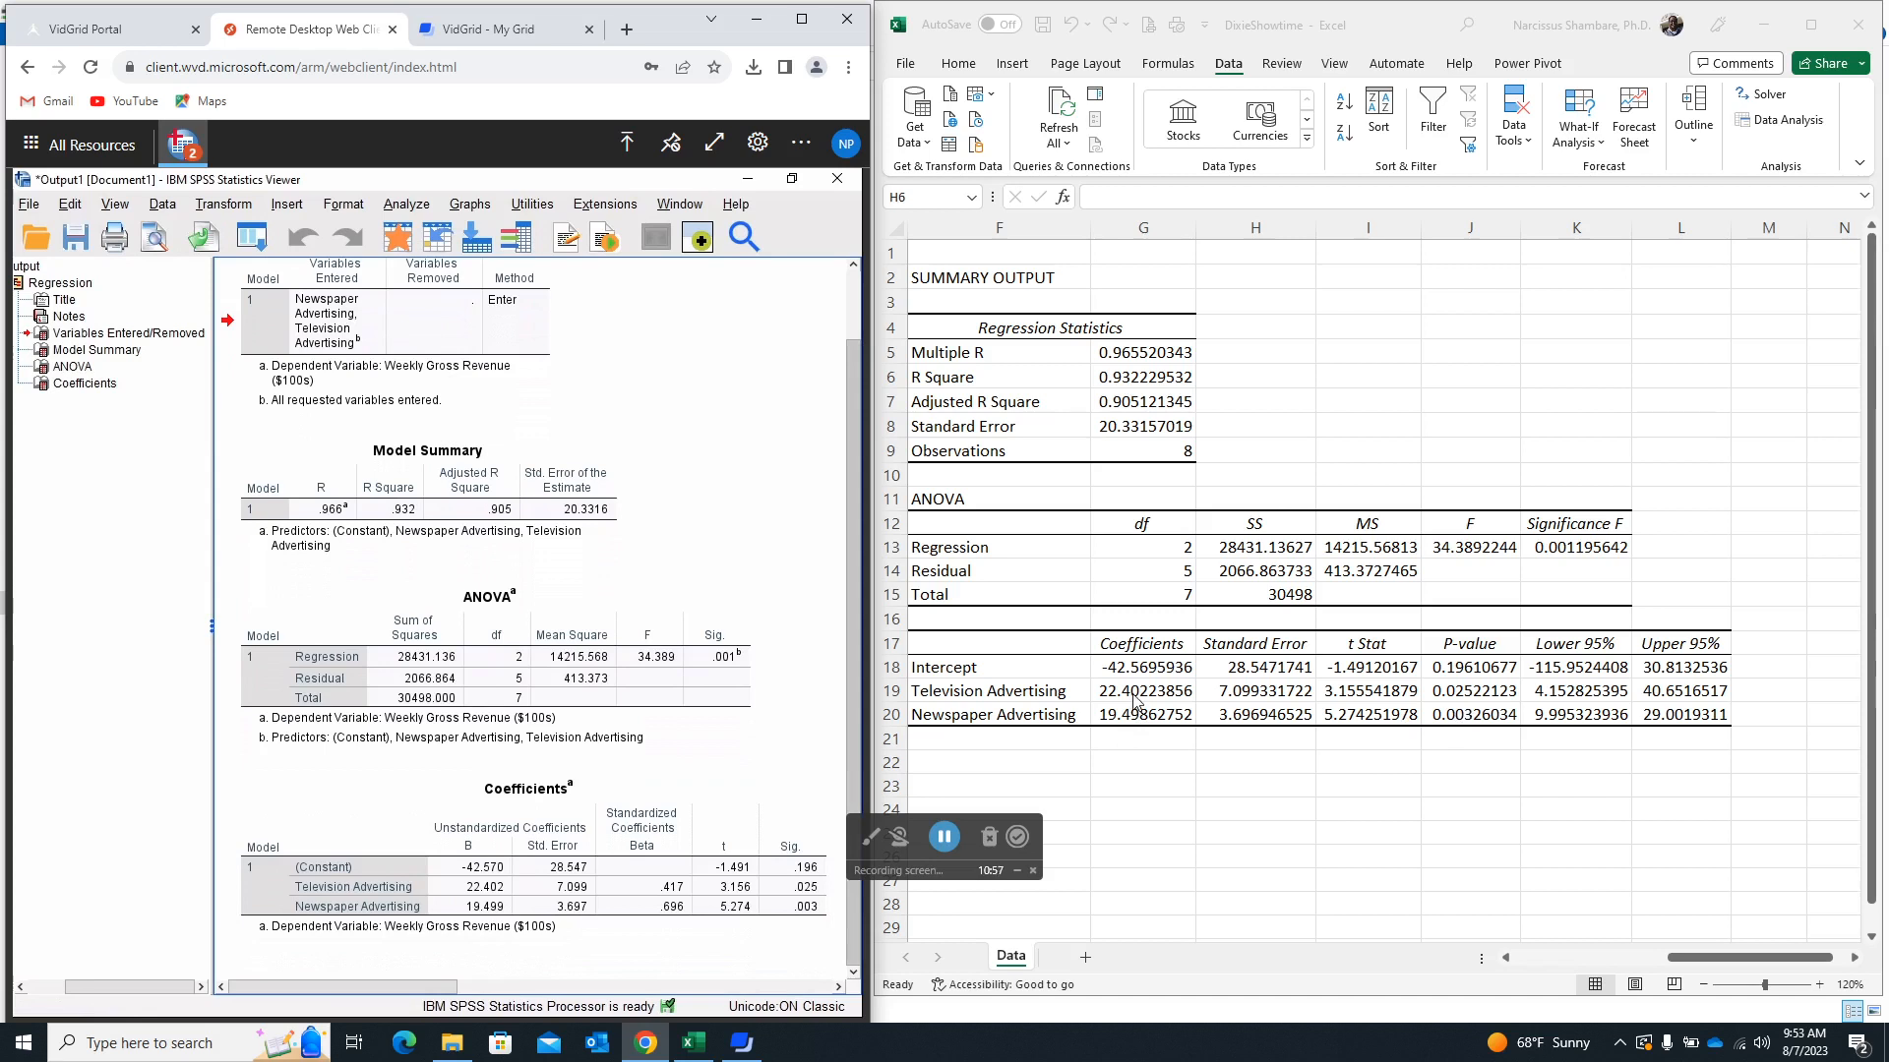
{"action": "left_click", "coordinate": [565, 925]}
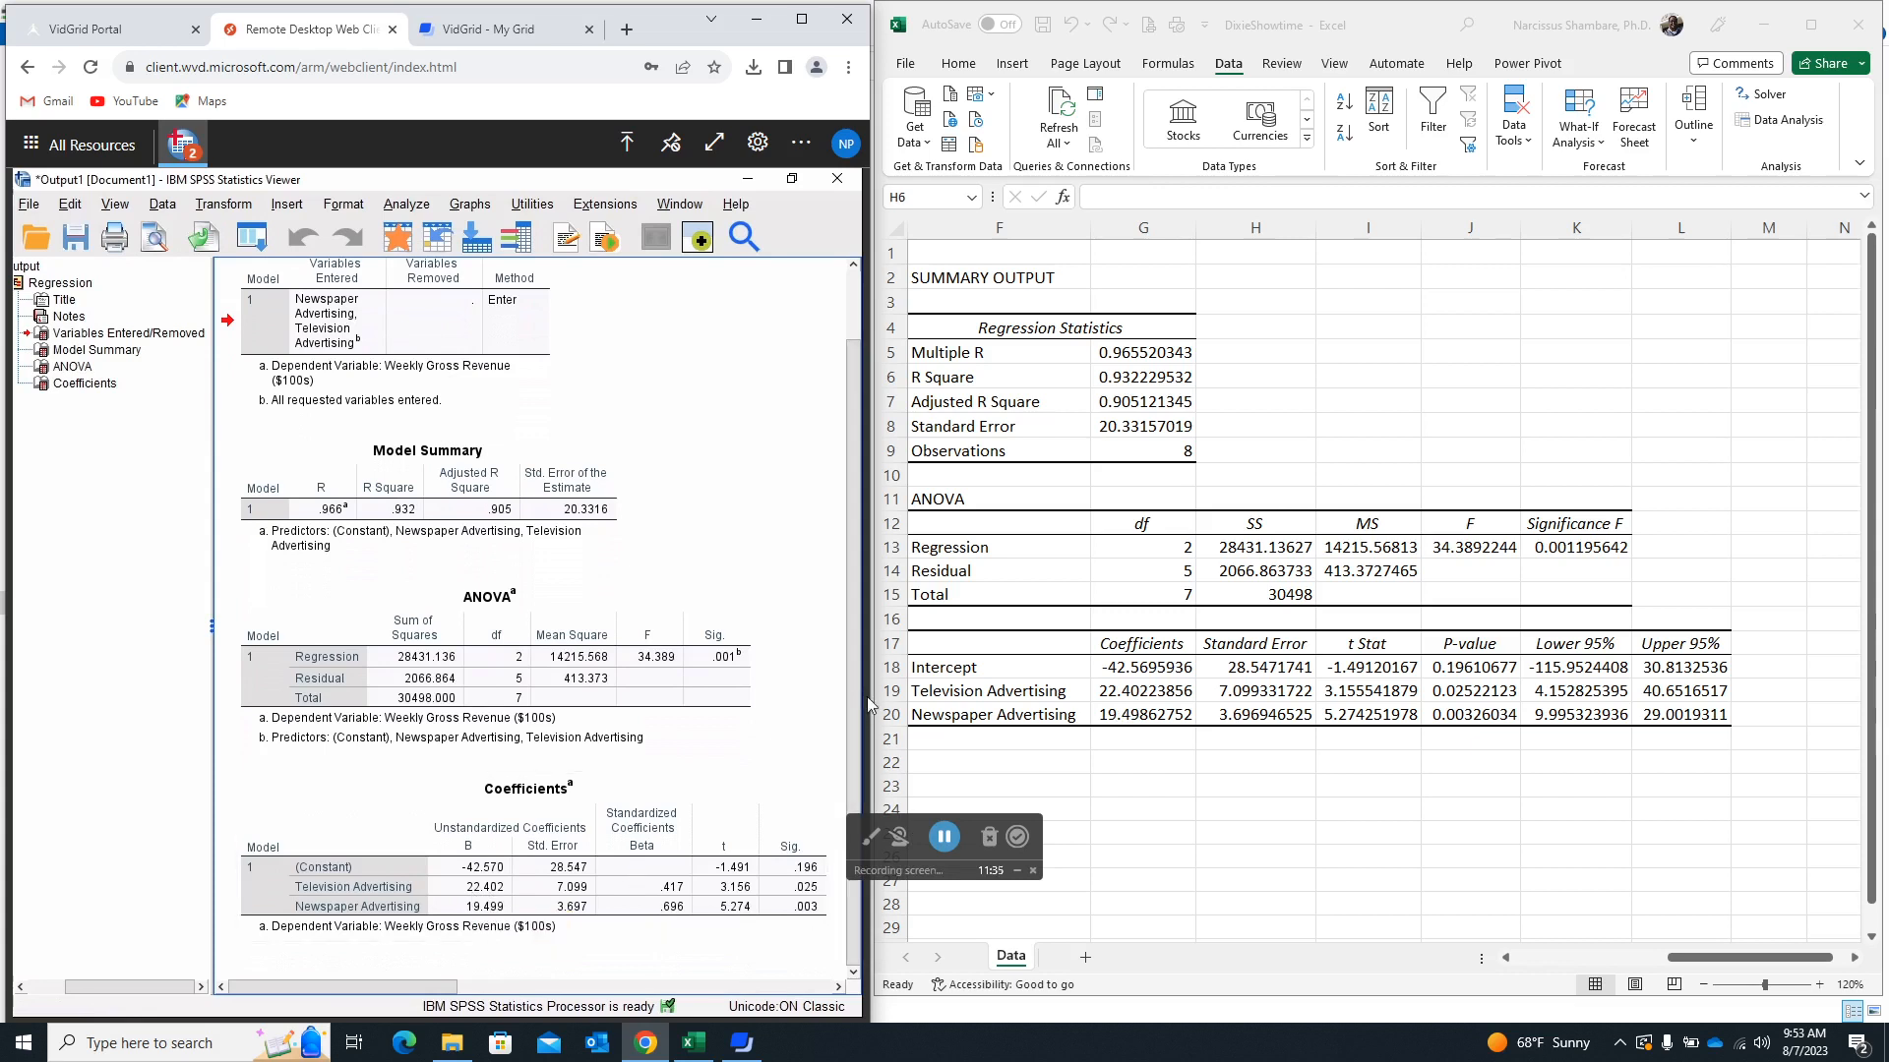
Widen the SPSS window slightly and review its output from the full Coefficients table back up to the Variables Entered/Removed table.
{"action": "left_click_drag", "start_coordinate": [858, 705], "coordinate": [890, 659]}
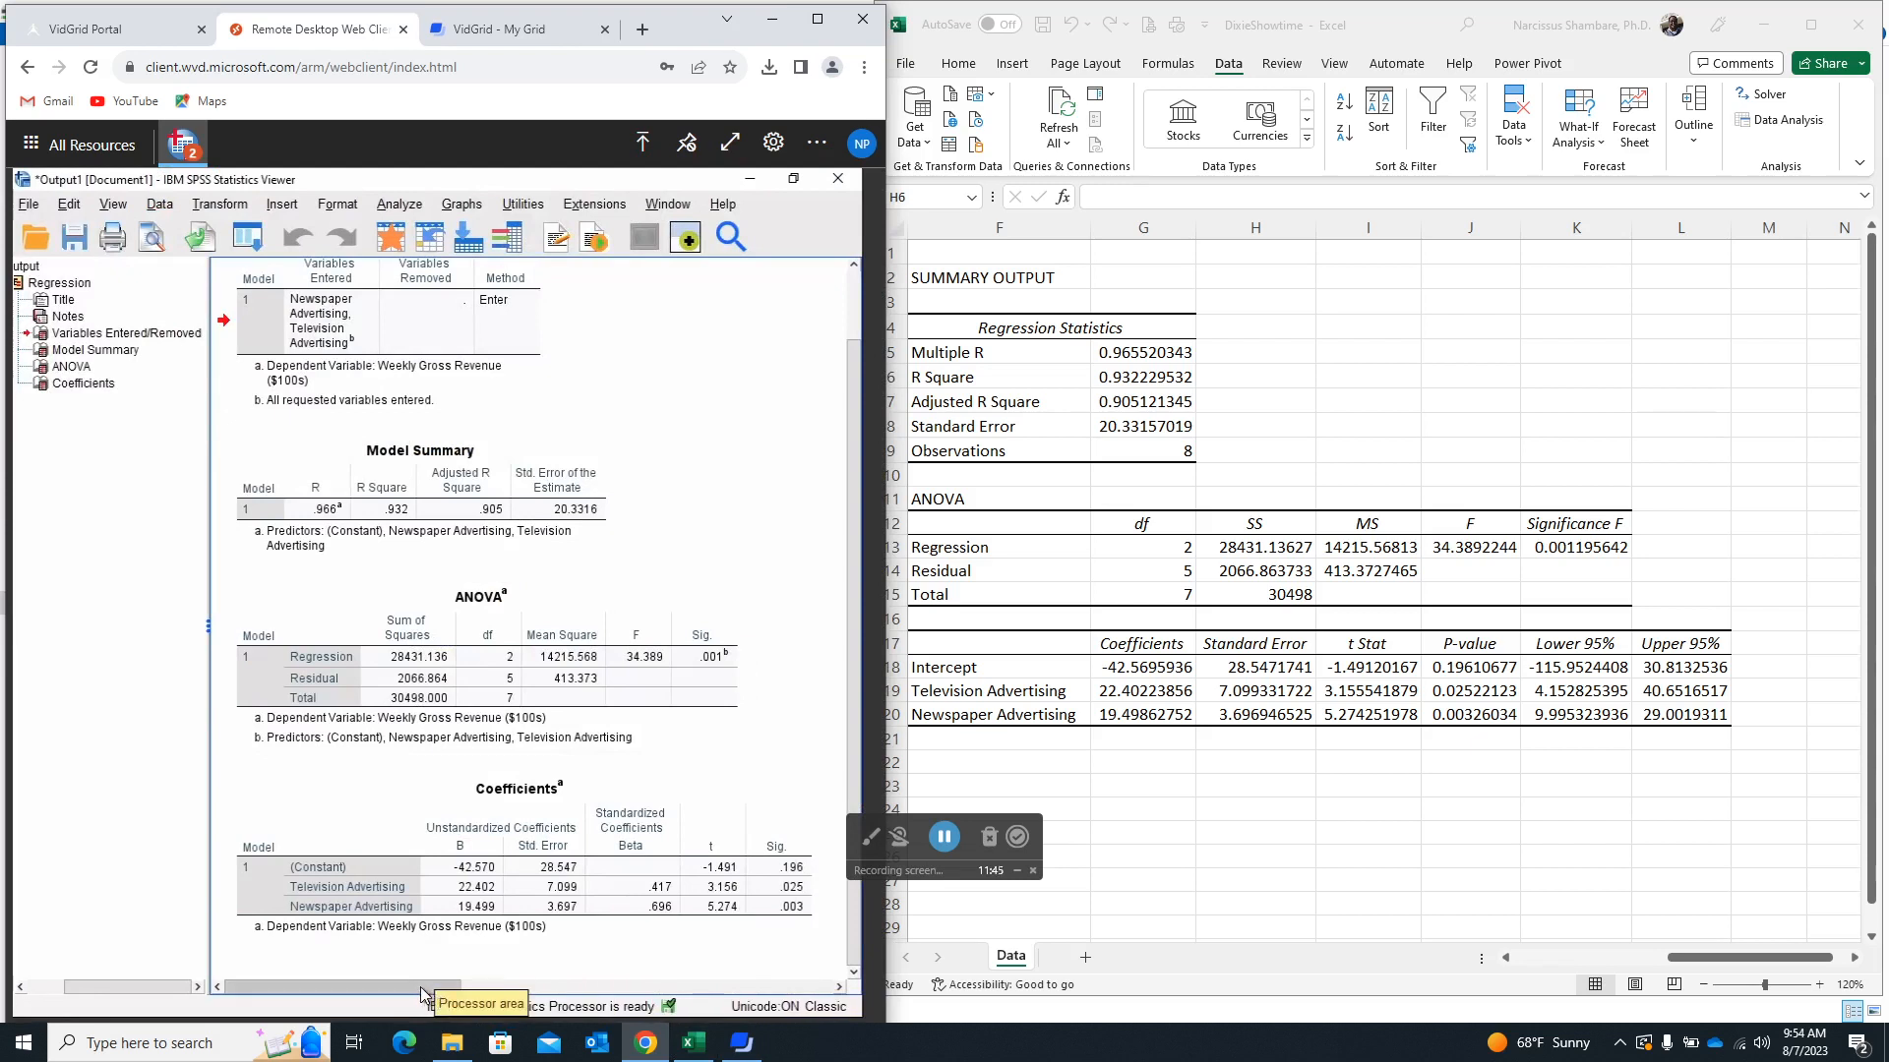
{"action": "scroll", "coordinate": [447, 989], "scroll_direction": "right", "scroll_amount": 3}
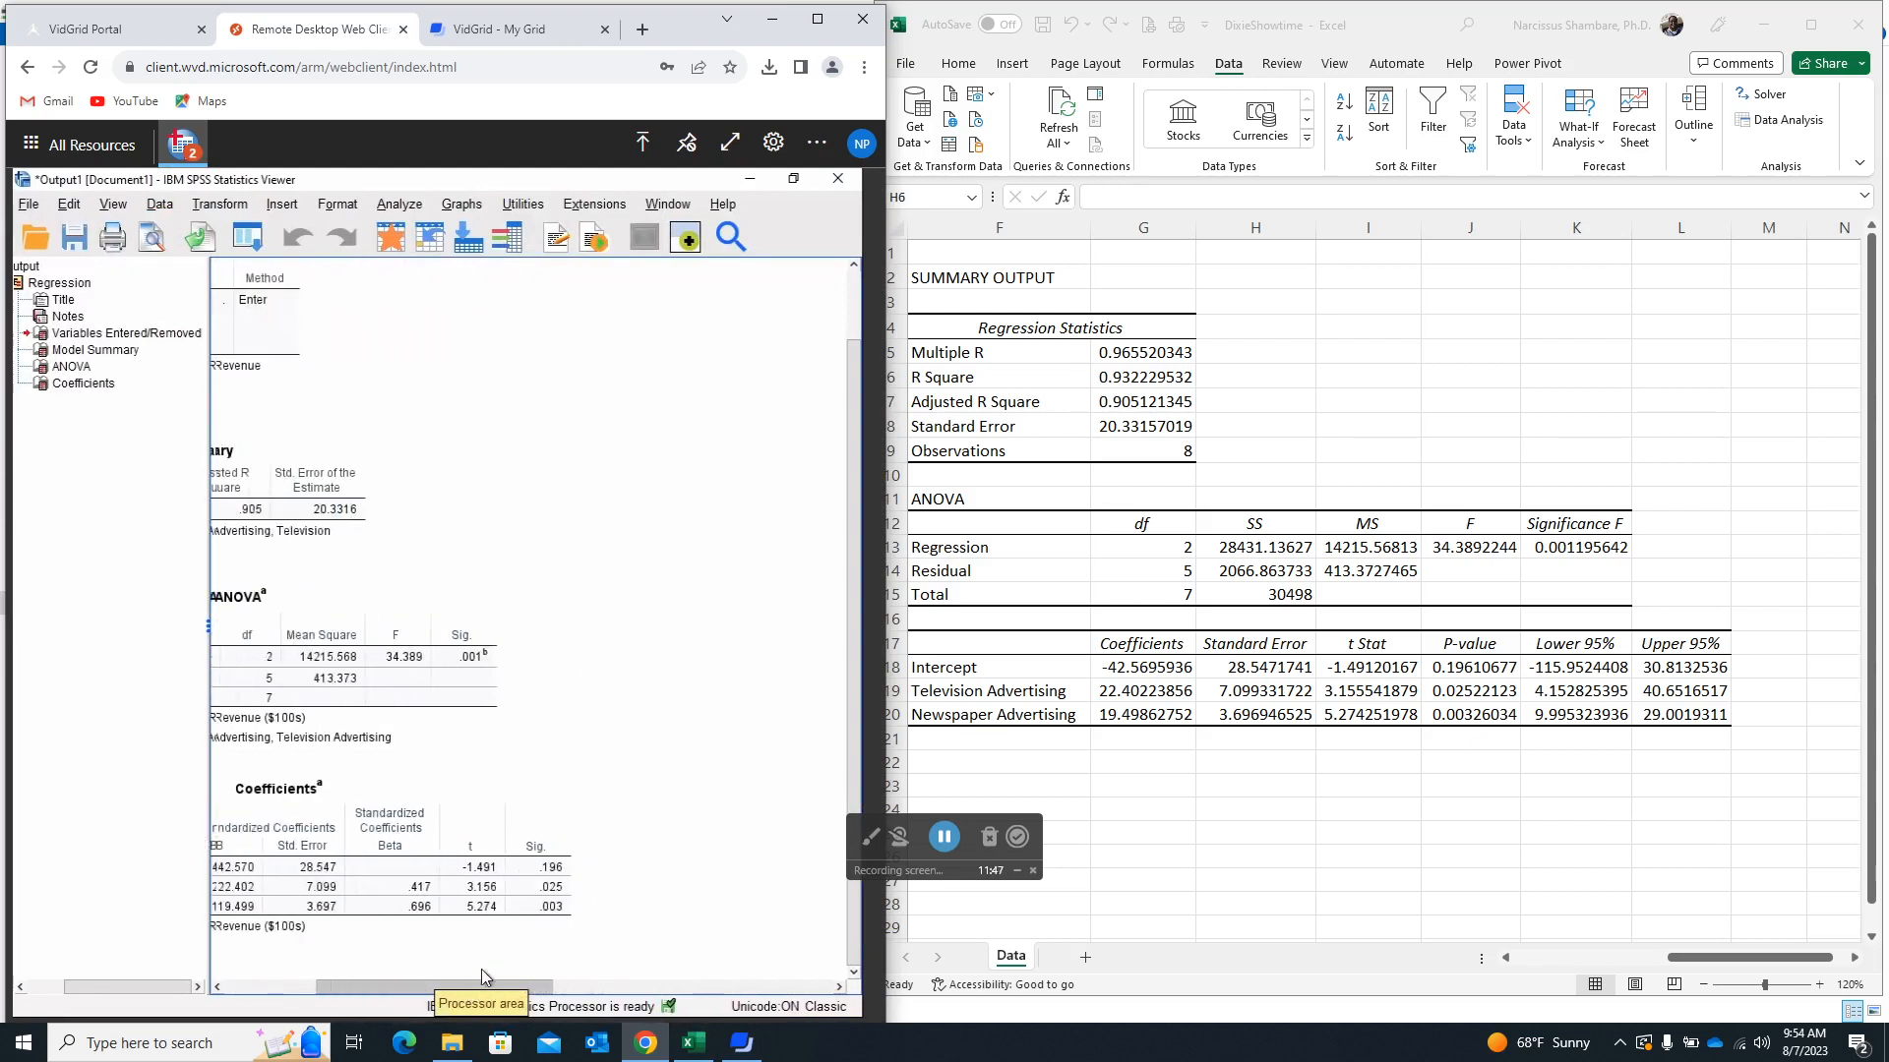
{"action": "left_click_drag", "start_coordinate": [452, 975], "coordinate": [408, 974]}
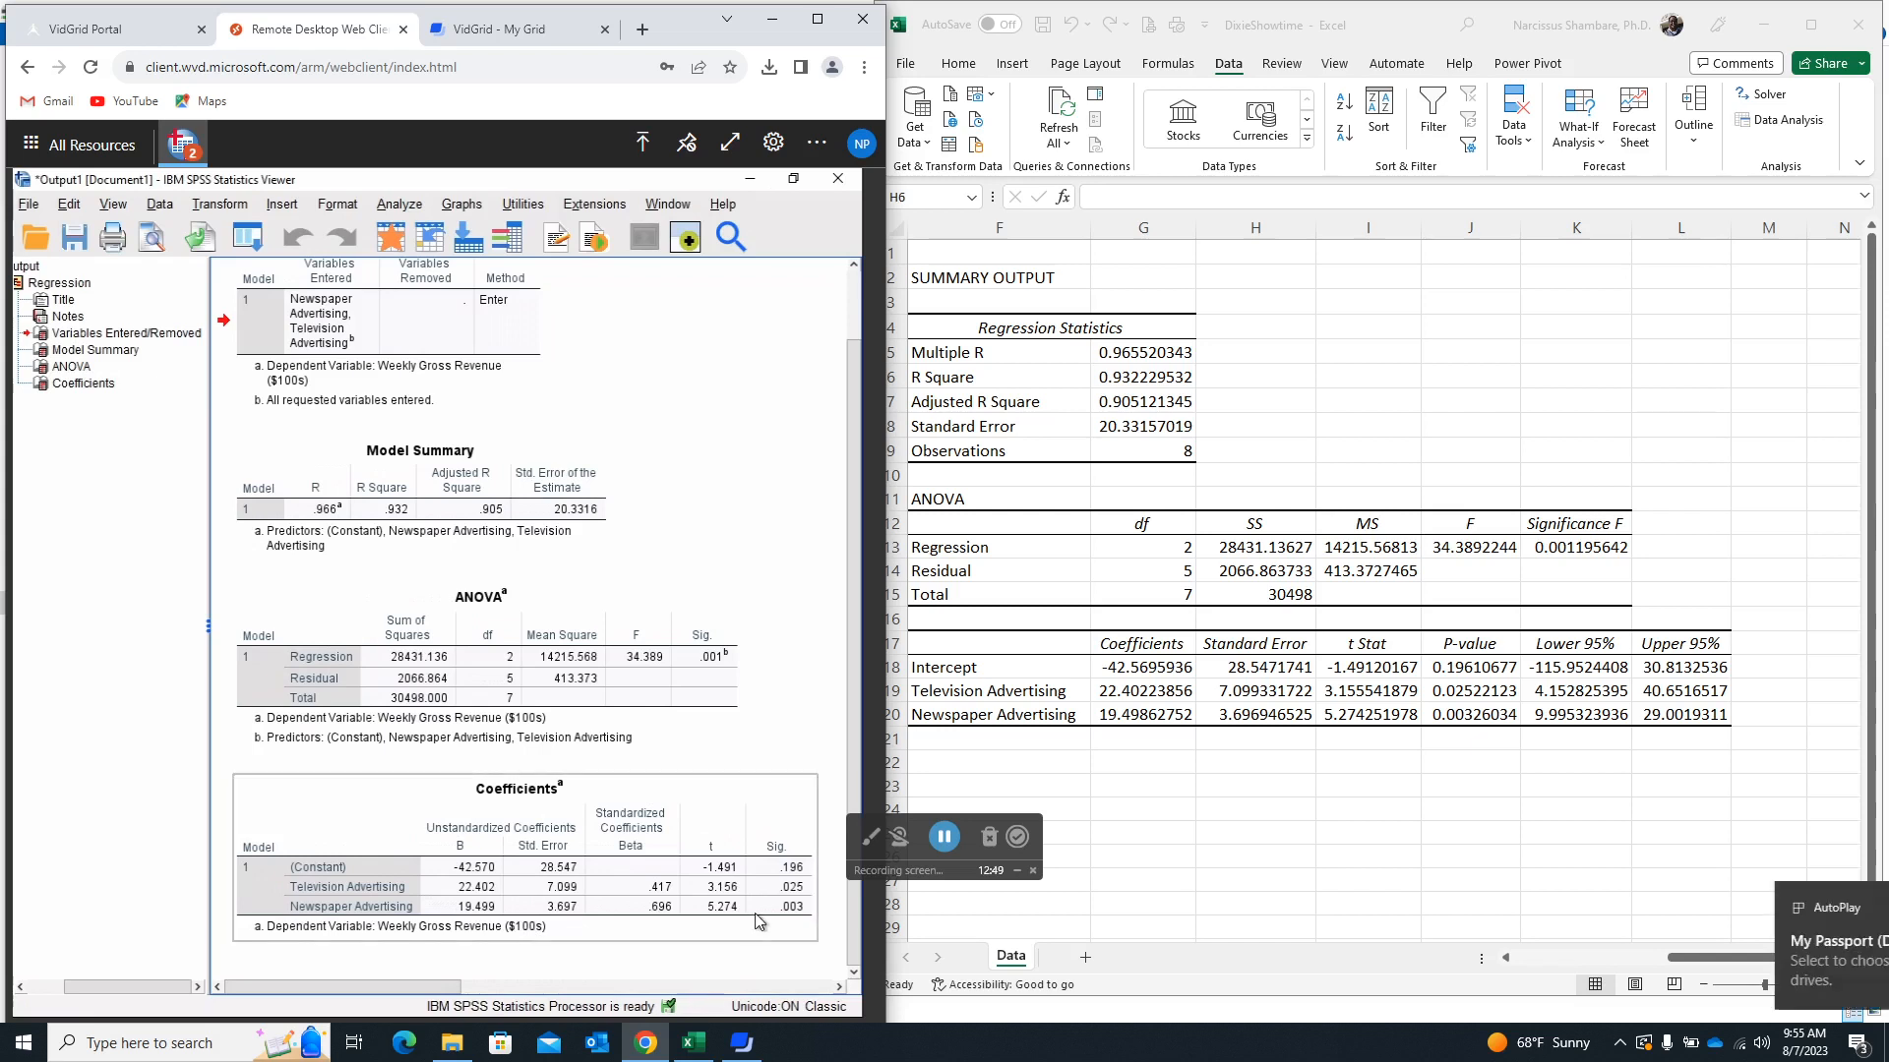
{"action": "left_click", "coordinate": [659, 926]}
{"action": "left_click", "coordinate": [480, 619]}
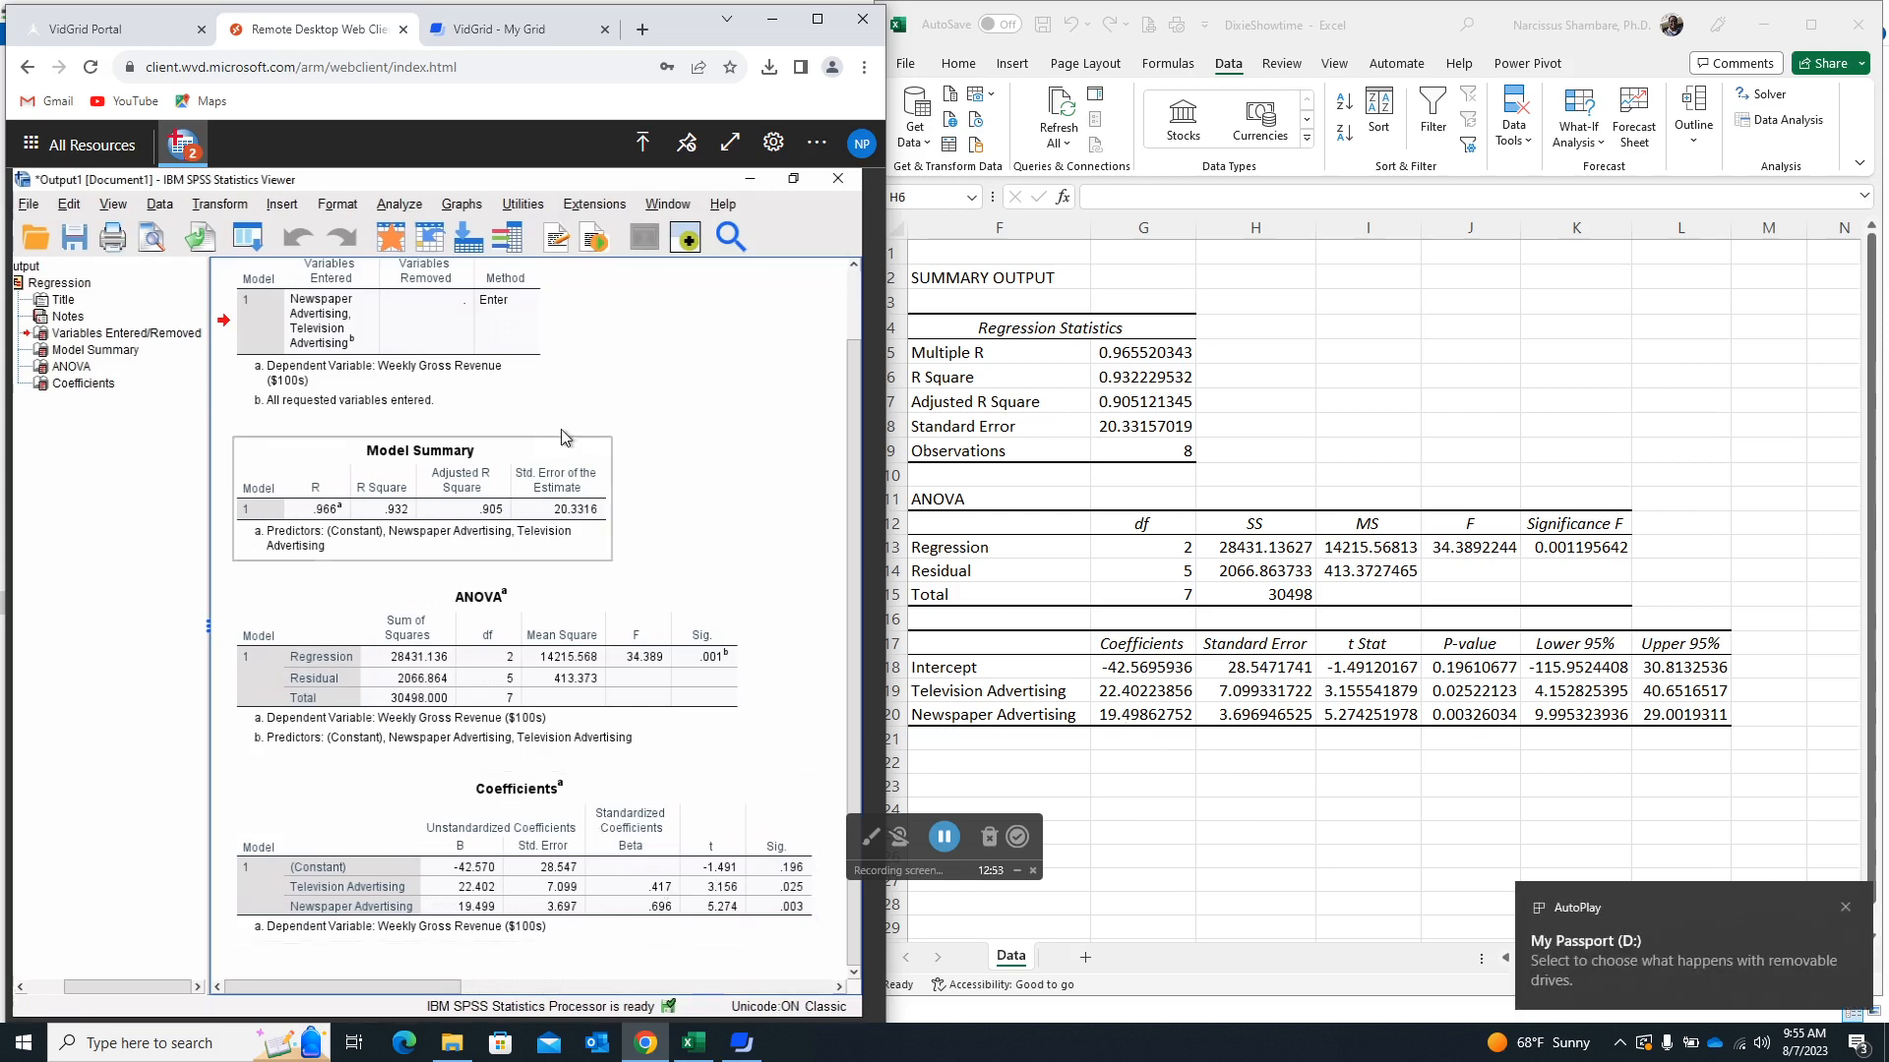
{"action": "left_click", "coordinate": [780, 797]}
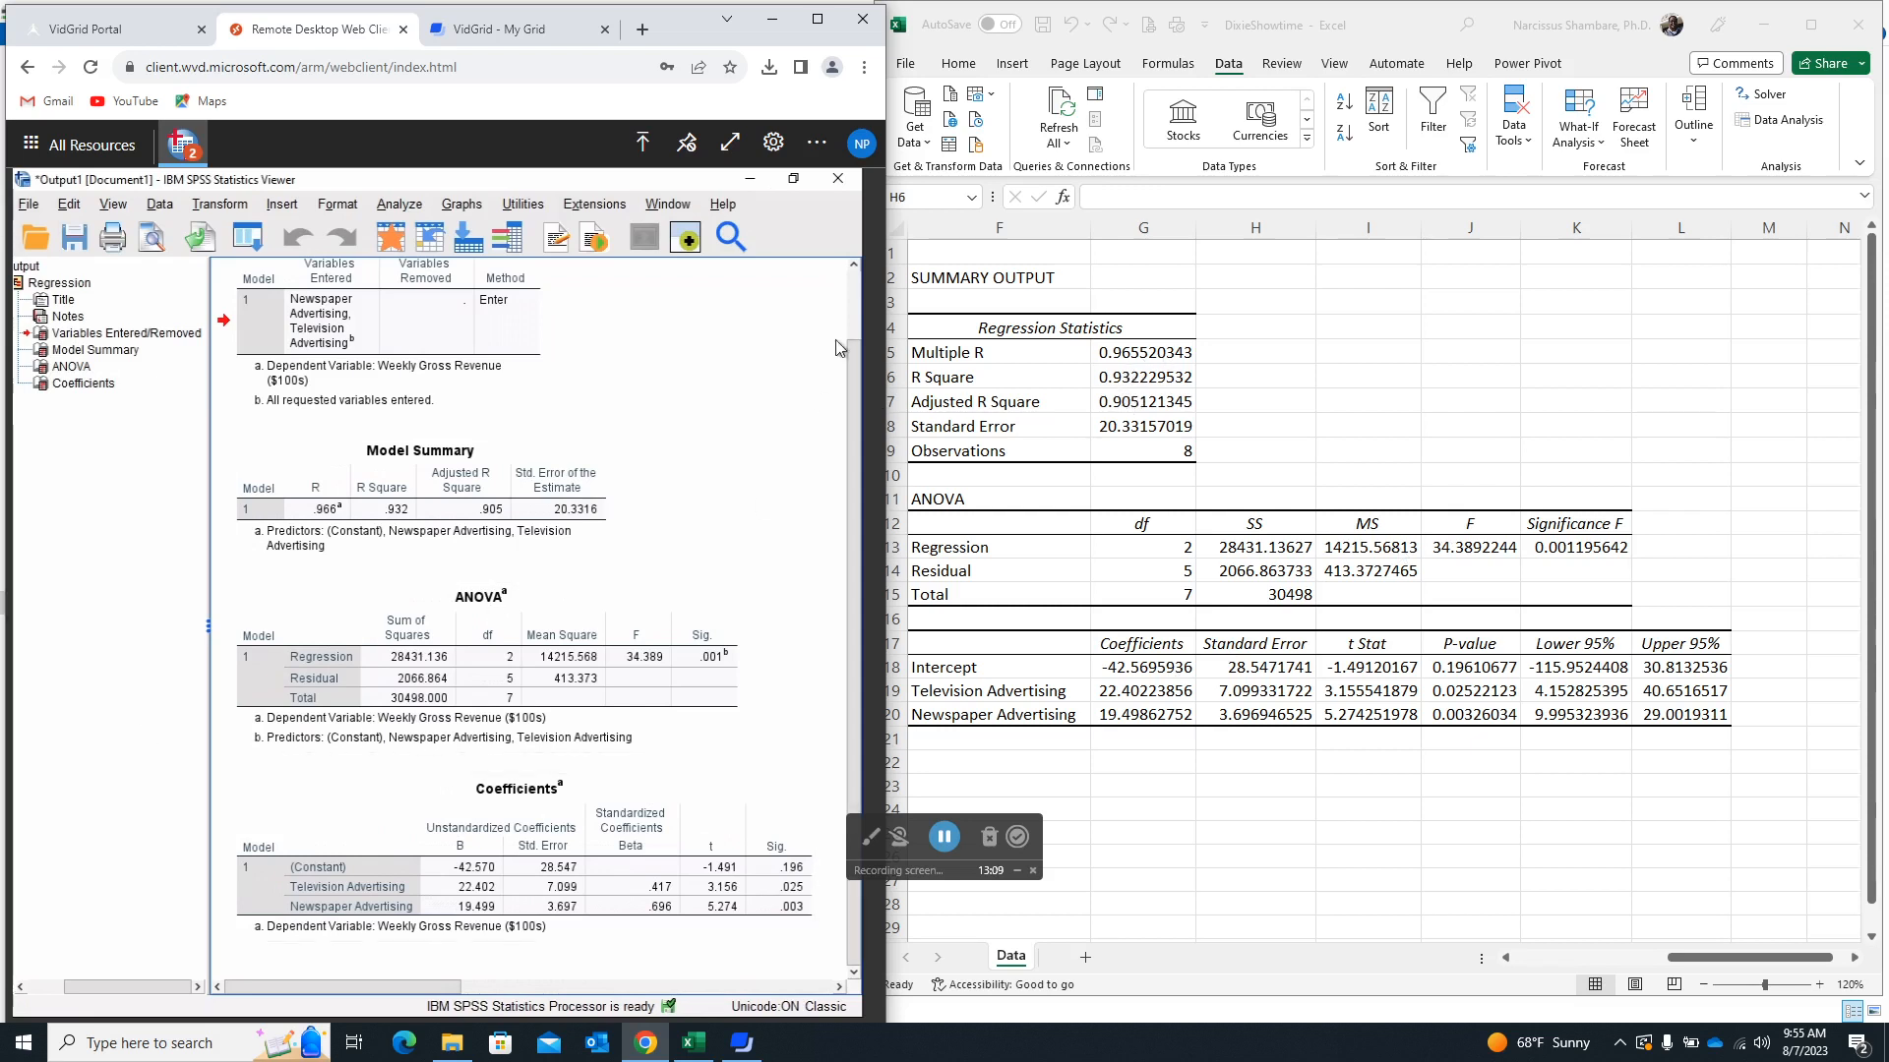
{"action": "scroll", "coordinate": [842, 338], "scroll_direction": "up", "scroll_amount": 2}
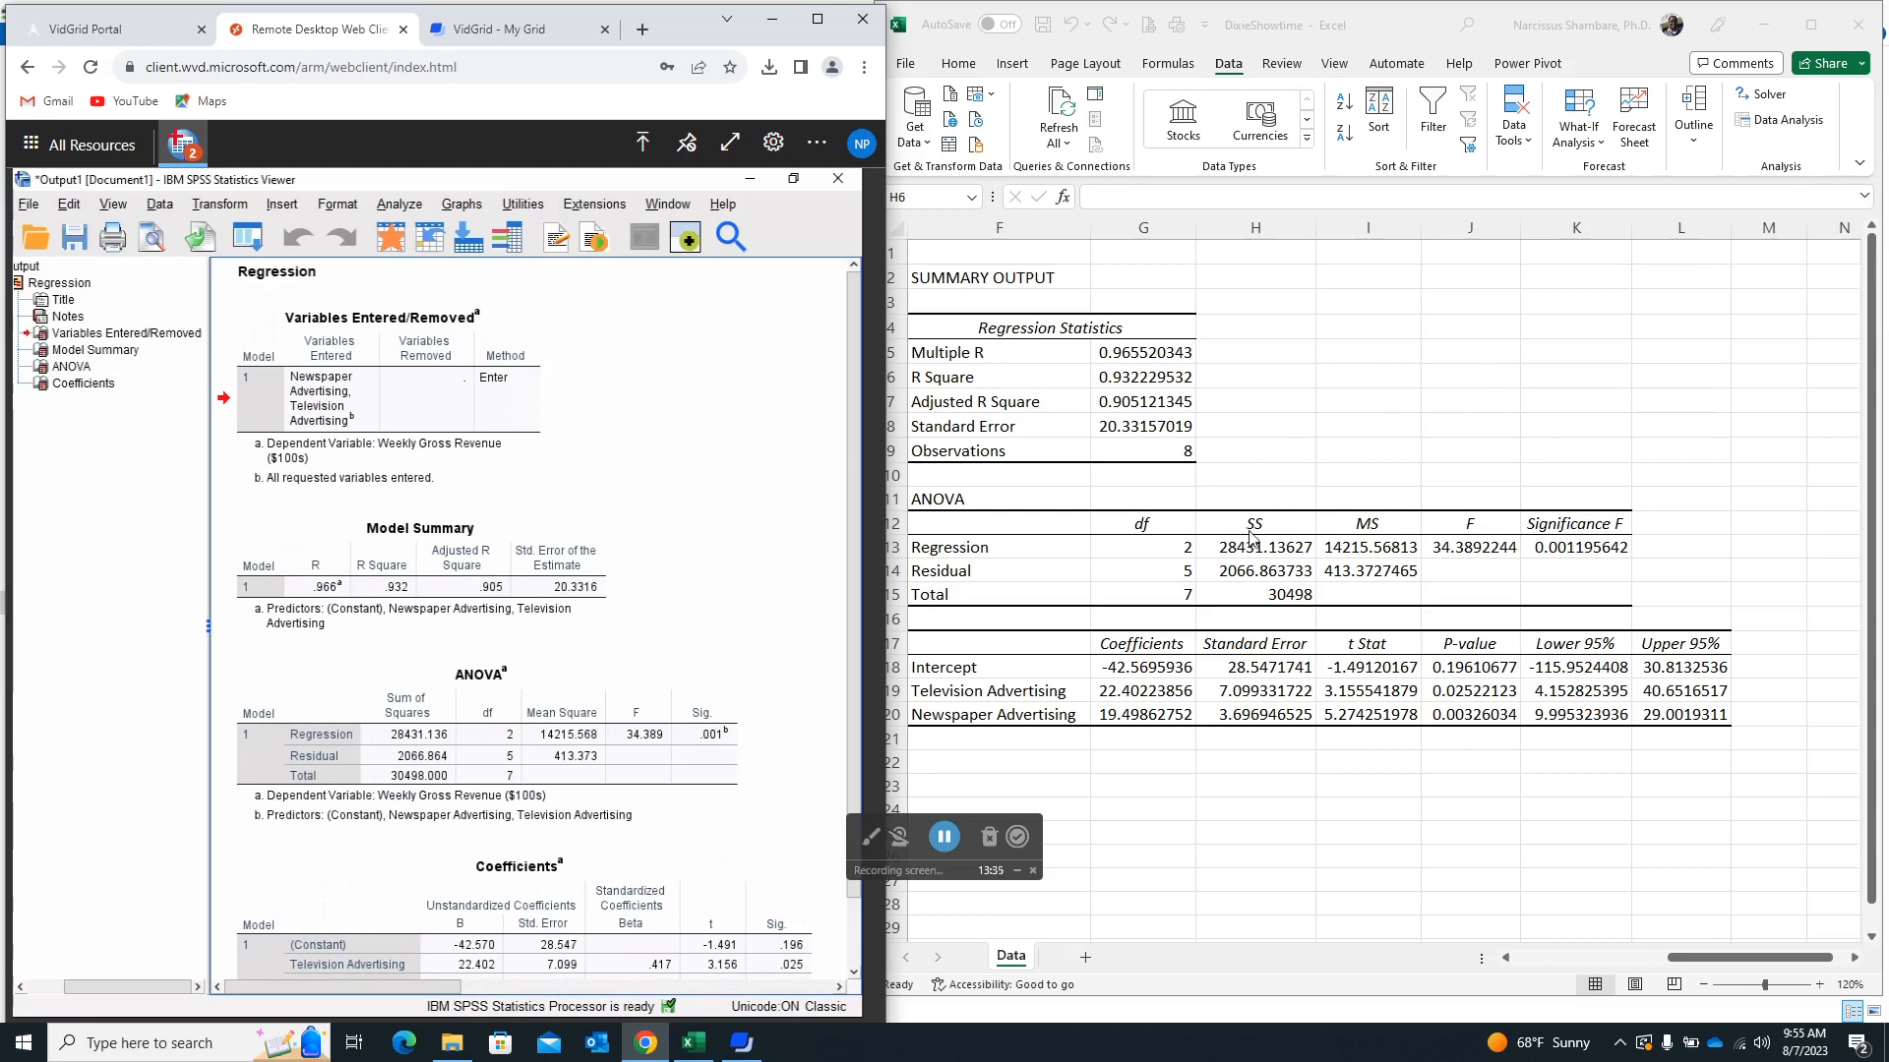
{"action": "left_click", "coordinate": [303, 549]}
{"action": "left_click", "coordinate": [346, 394]}
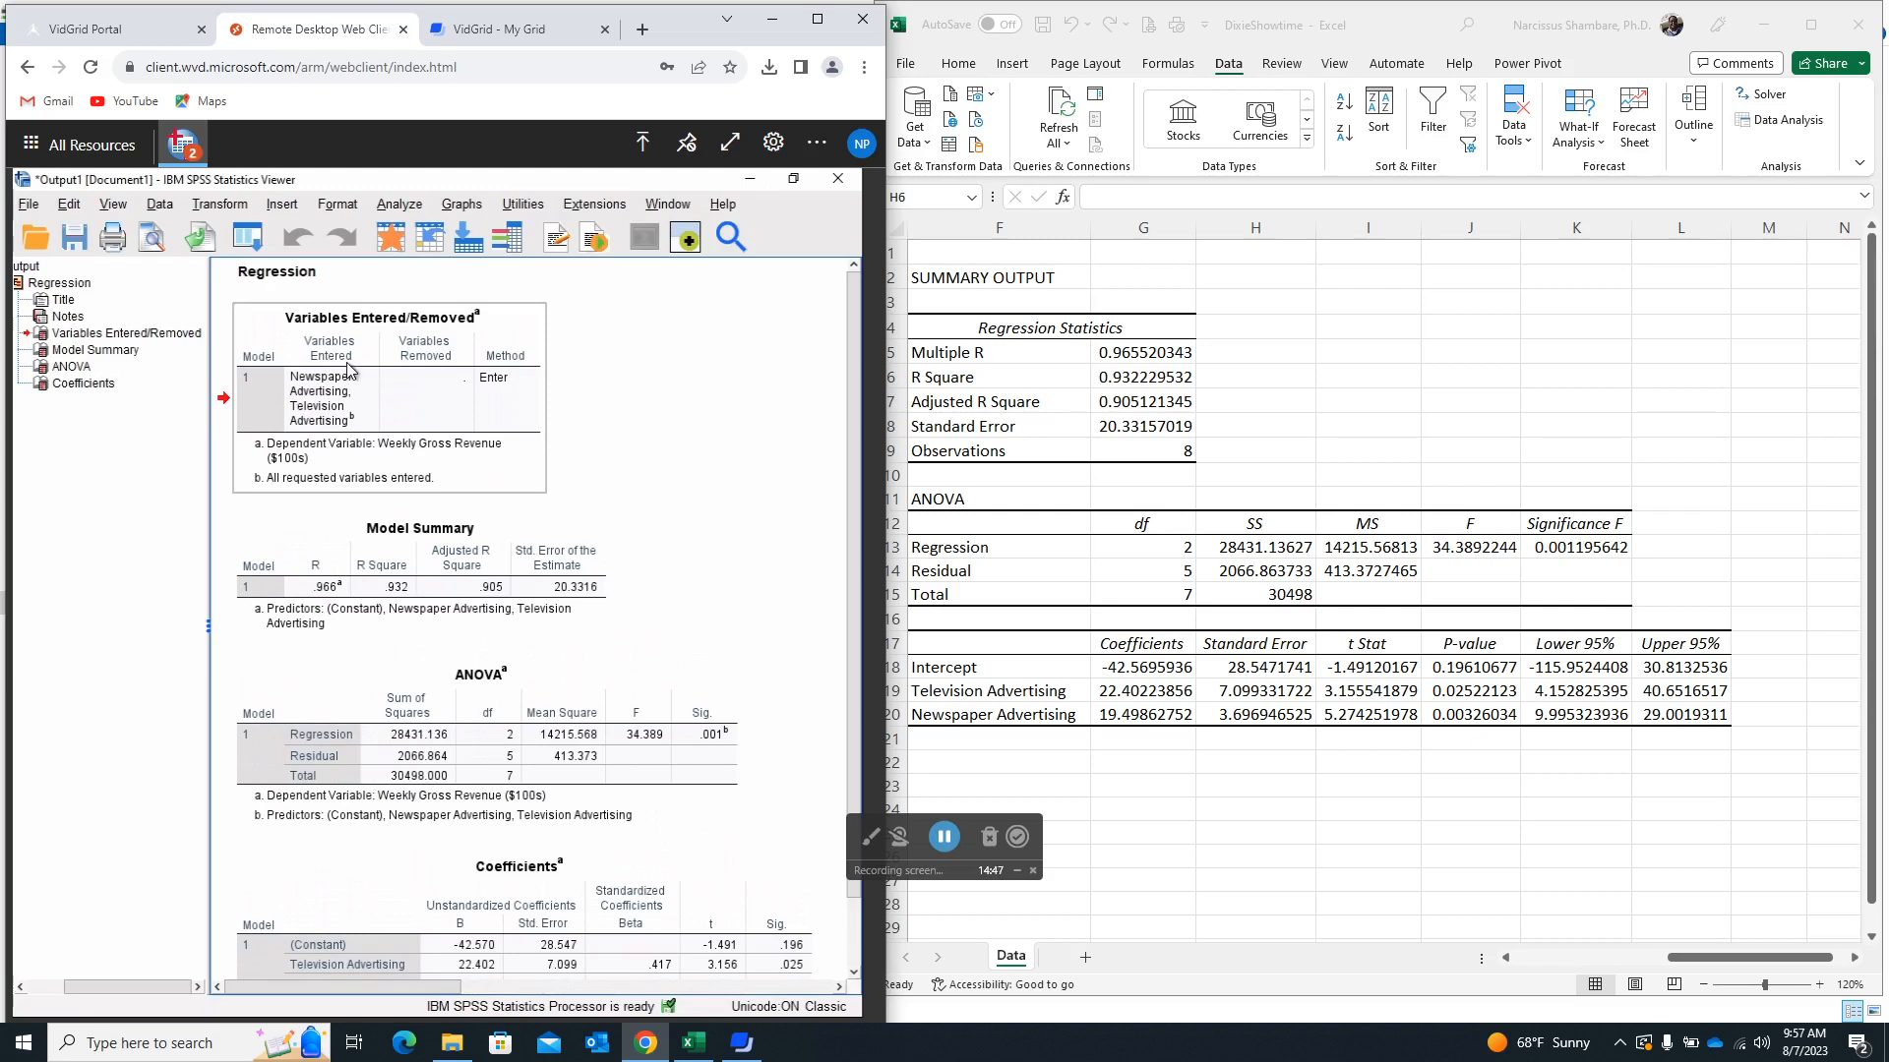
{"action": "left_click", "coordinate": [650, 374]}
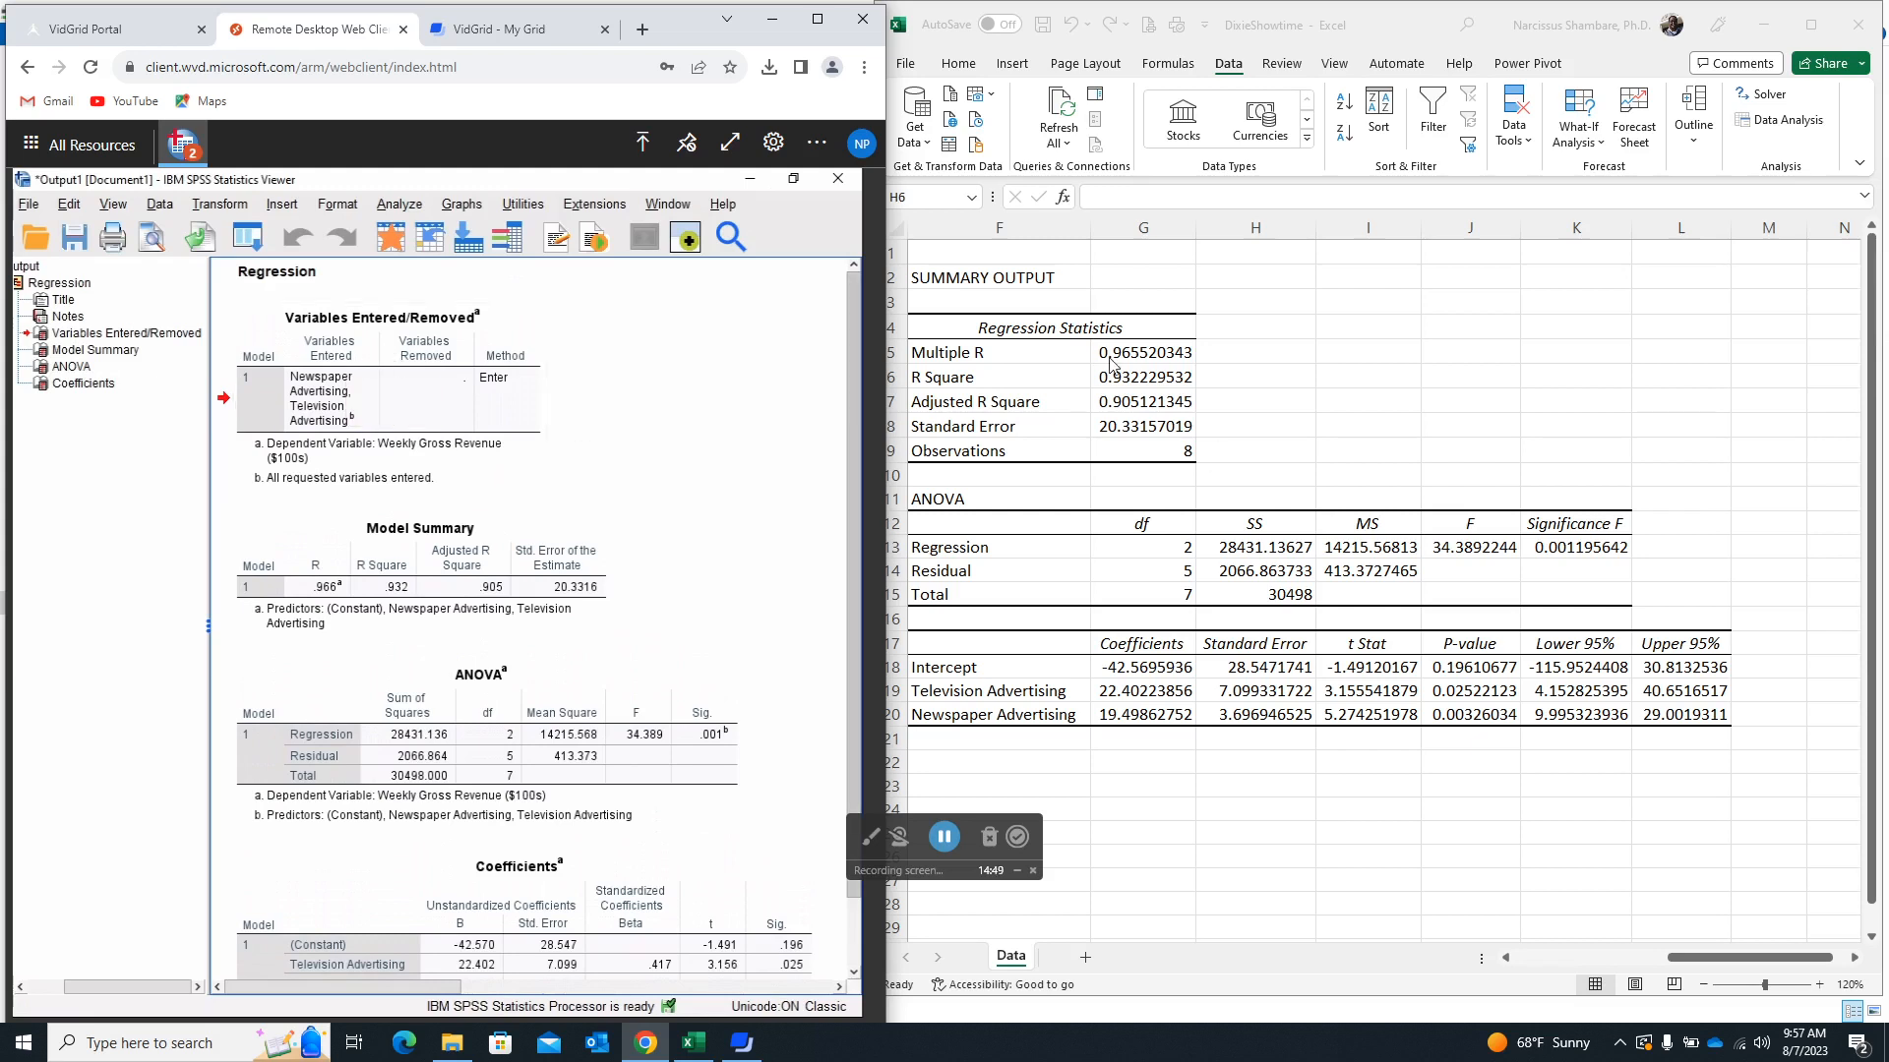